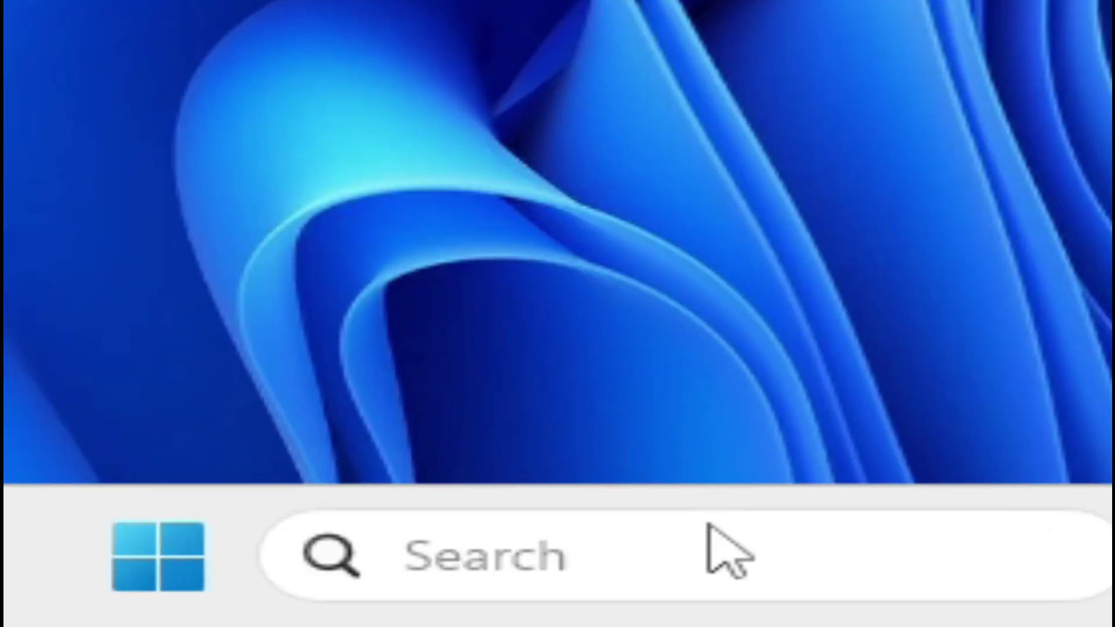
# - Search 'regedit' and launch Registry Editor as administrator
pyautogui.click(424, 603)
pyautogui.write('reged')
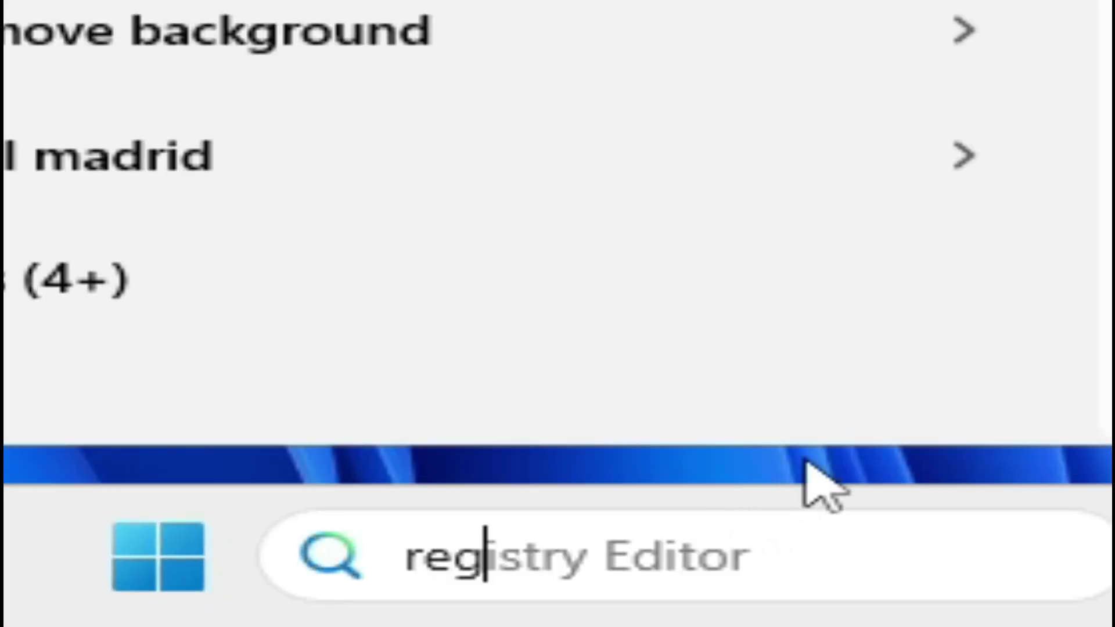
pyautogui.write('it')
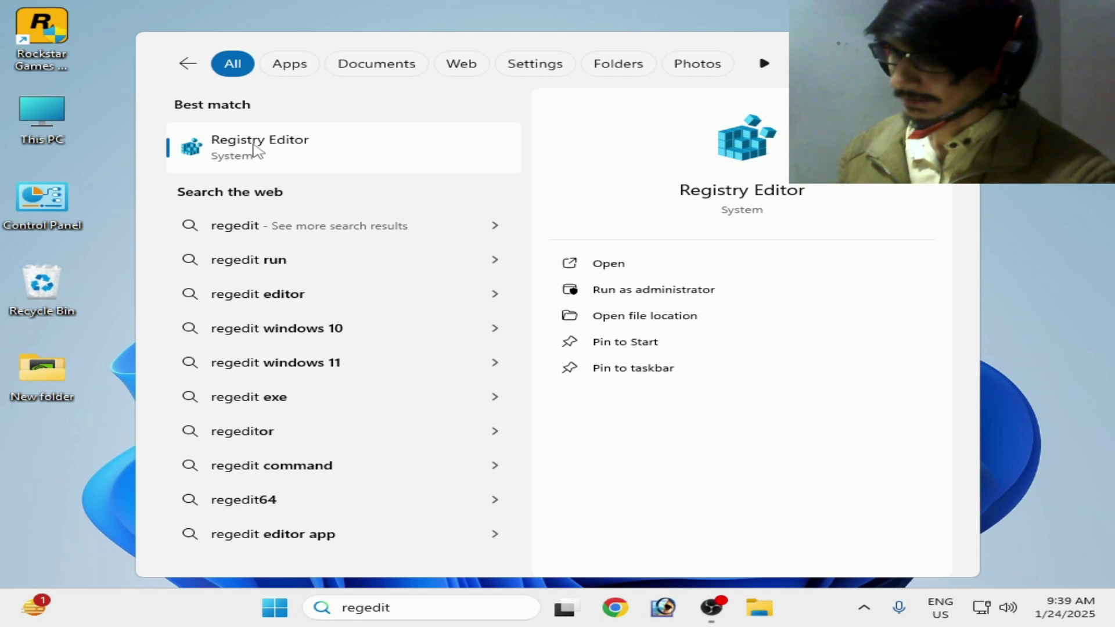
pyautogui.rightClick(269, 150)
pyautogui.click(321, 169)
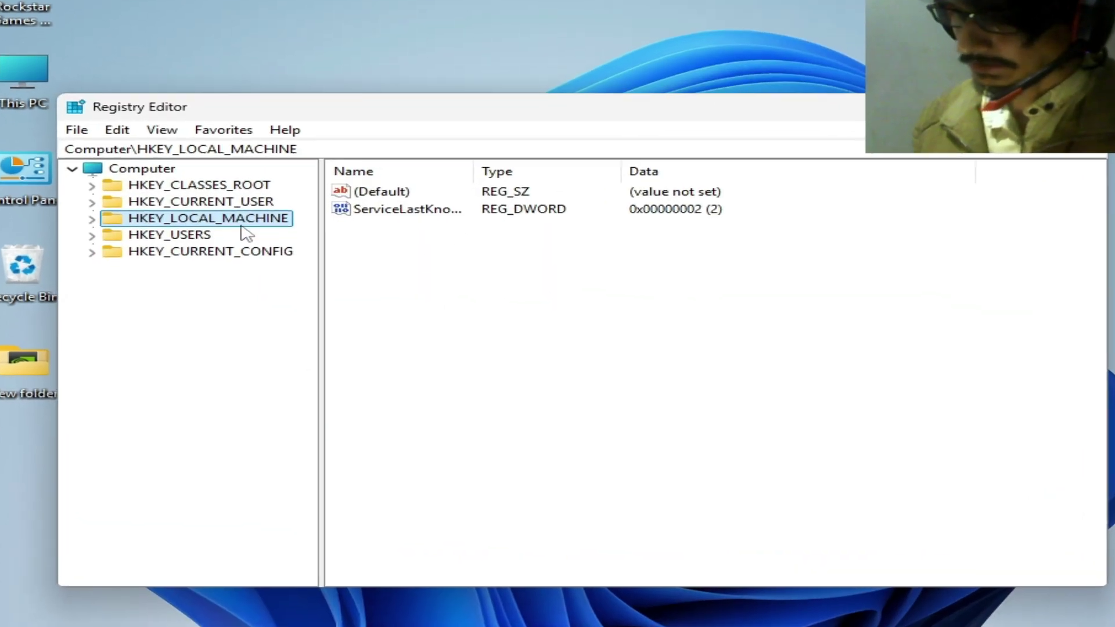
# - Navigate to HKEY_LOCAL_MACHINE\SOFTWARE\WOW6432Node\Rockstar Games in the registry tree
pyautogui.click(104, 242)
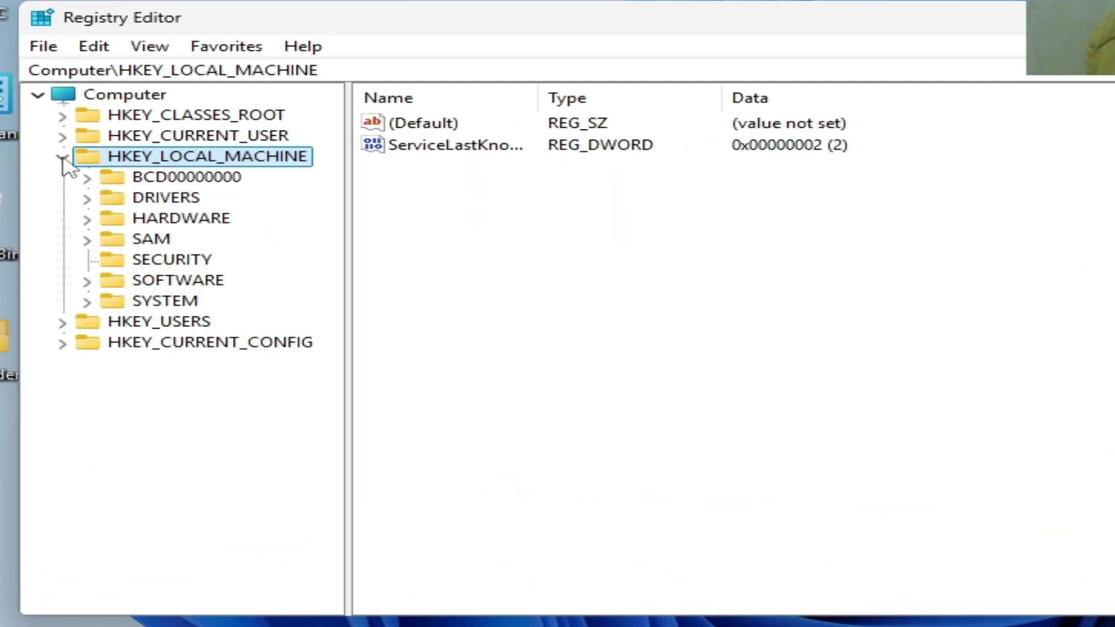
pyautogui.click(87, 282)
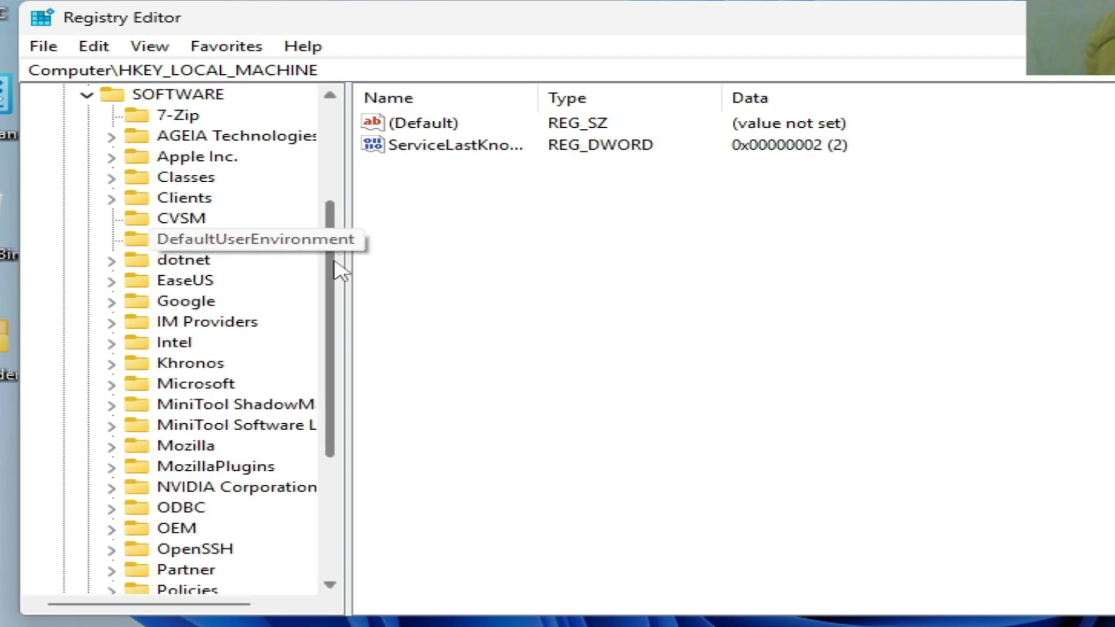
pyautogui.moveTo(334, 262); pyautogui.dragTo(336, 398)
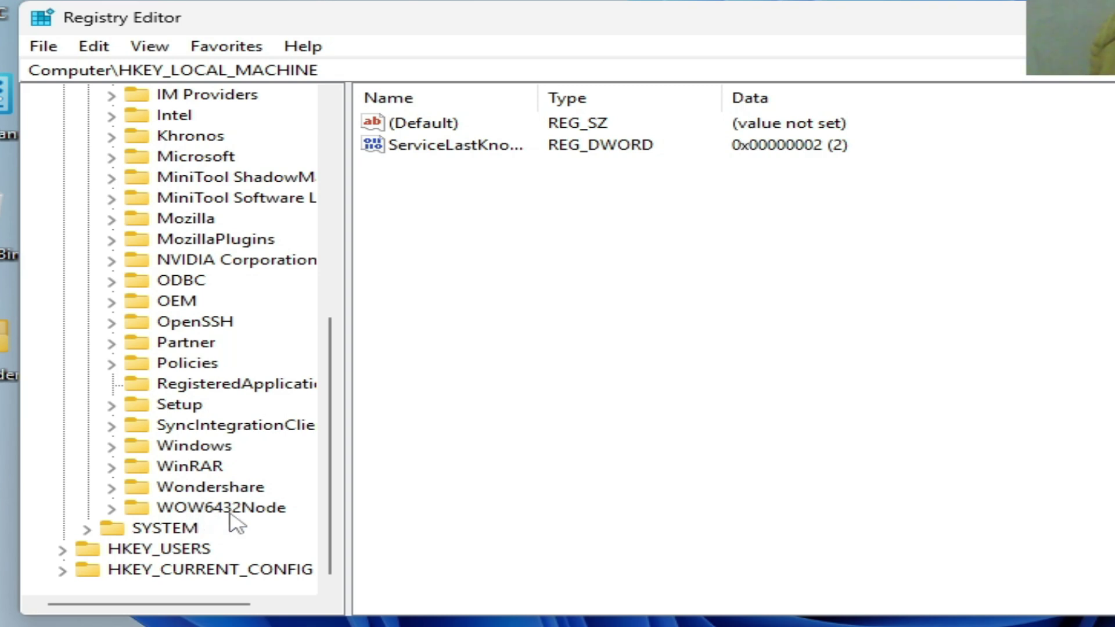
pyautogui.click(111, 509)
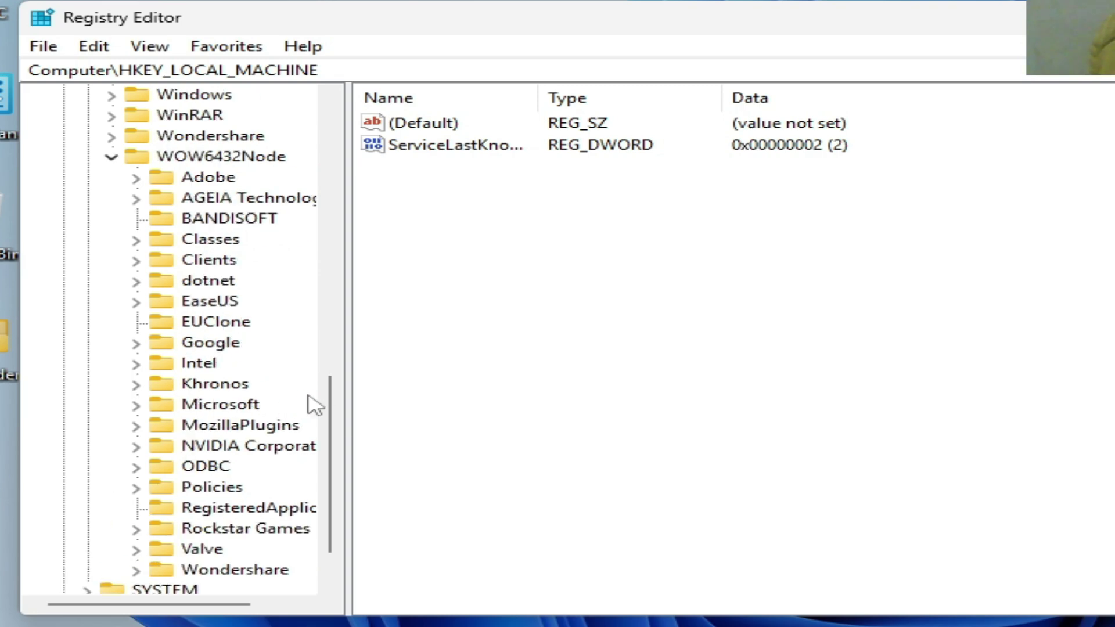
pyautogui.scroll(-1, 334, 418)
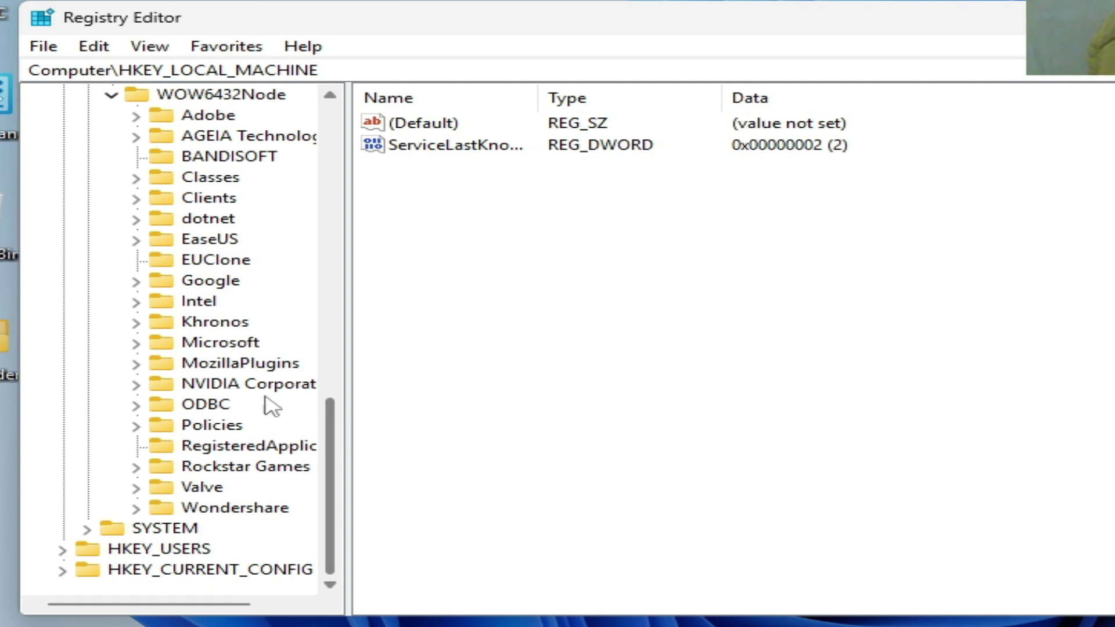
pyautogui.click(224, 468)
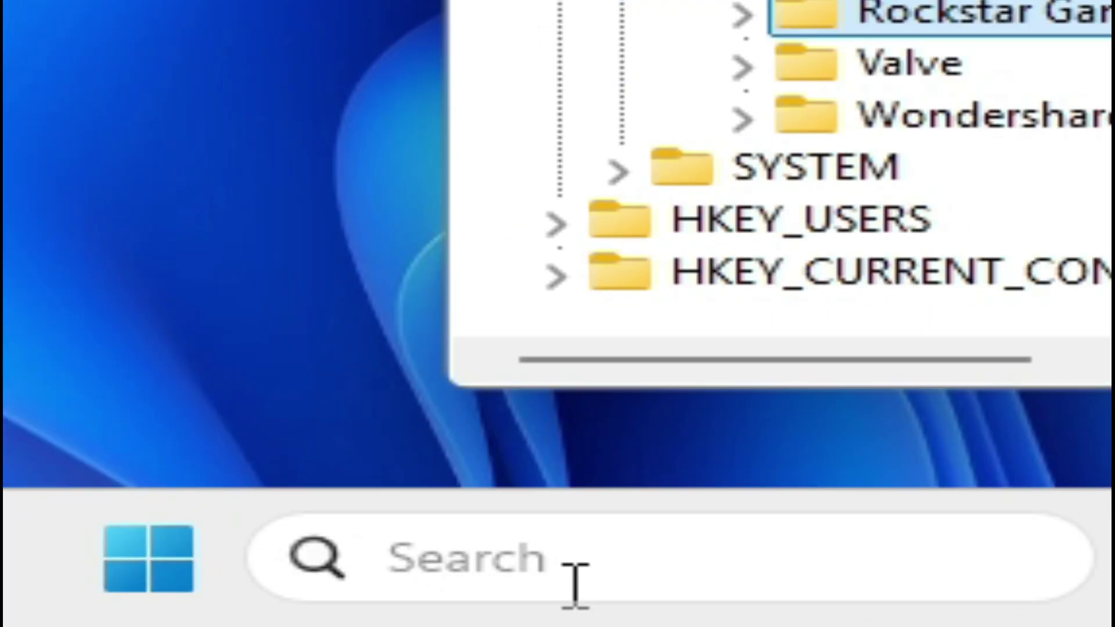
# - Open Settings > Apps > Installed apps and filter the list by 'rock'
pyautogui.click(384, 597)
pyautogui.write('sett')
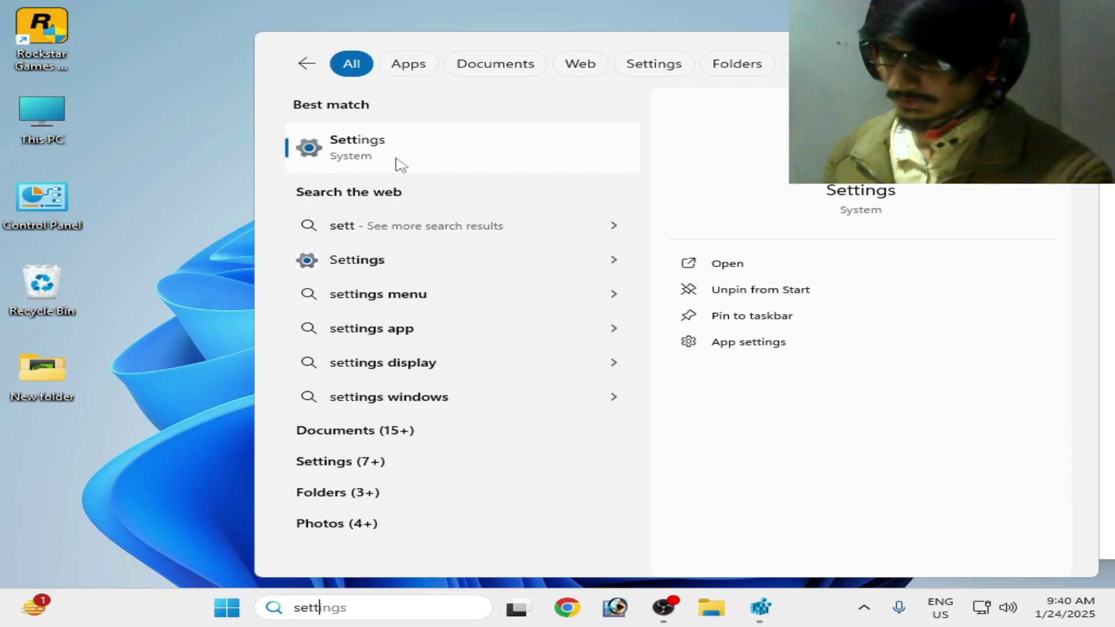
pyautogui.click(401, 165)
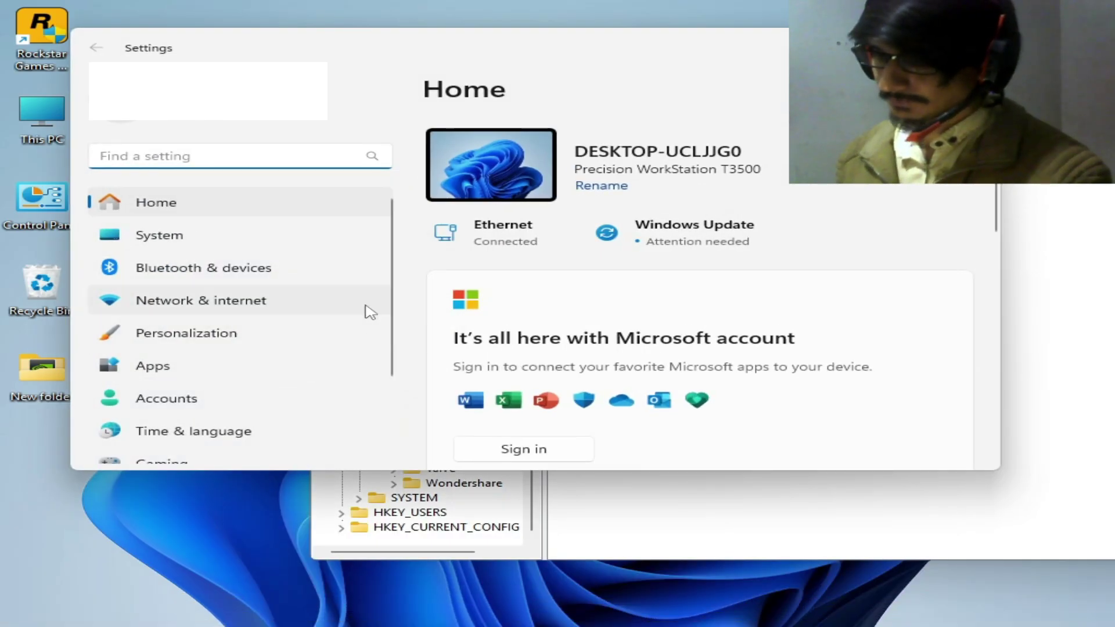
pyautogui.moveTo(393, 273); pyautogui.dragTo(393, 356)
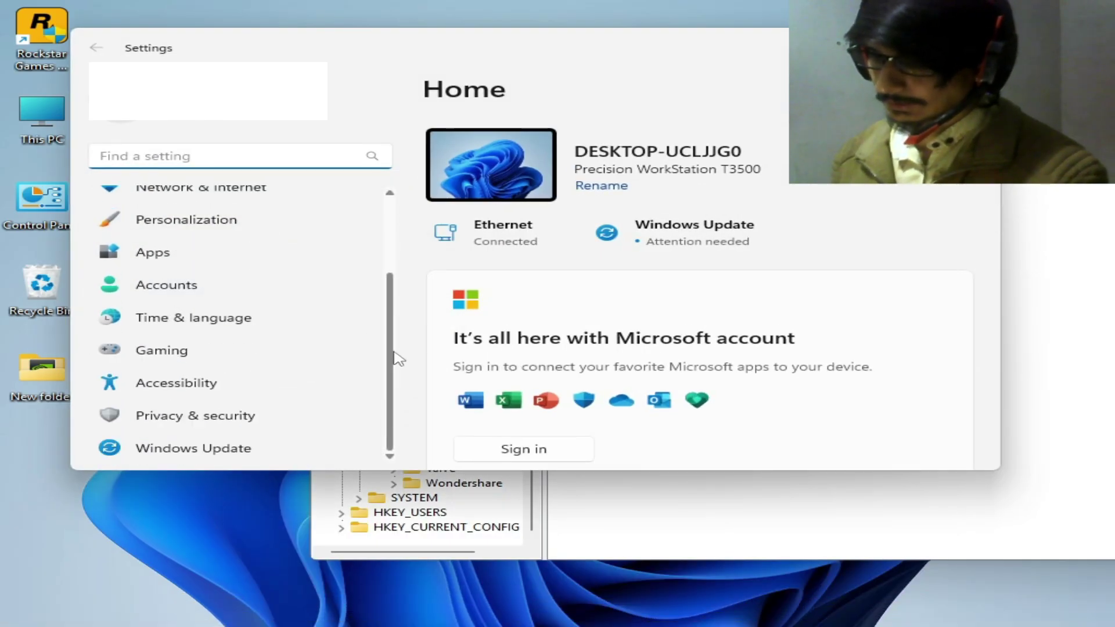
pyautogui.click(167, 256)
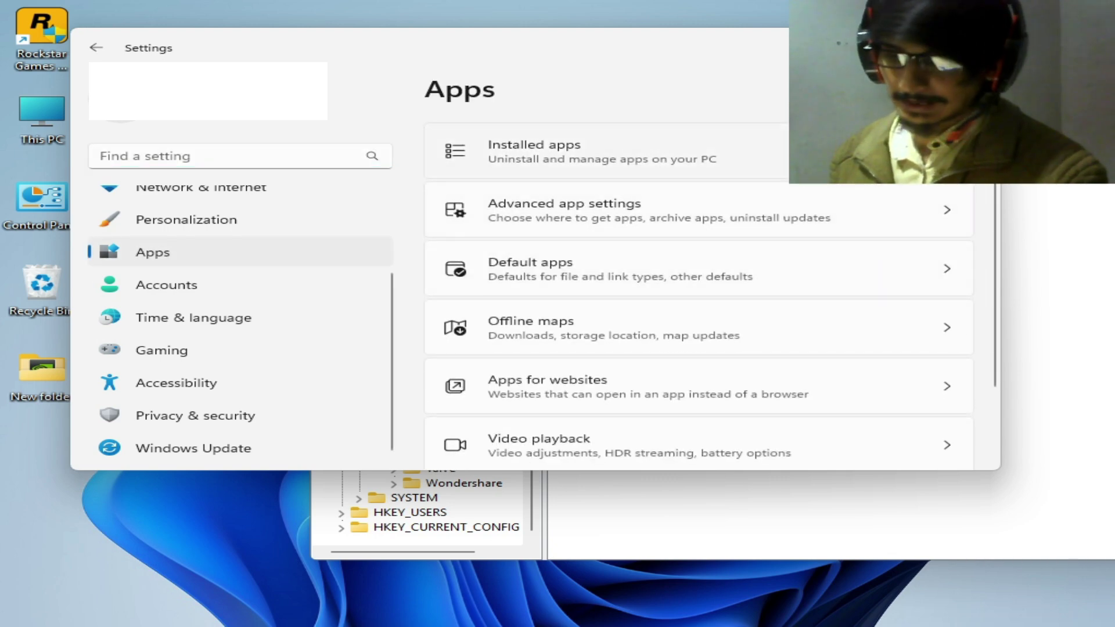
pyautogui.click(755, 153)
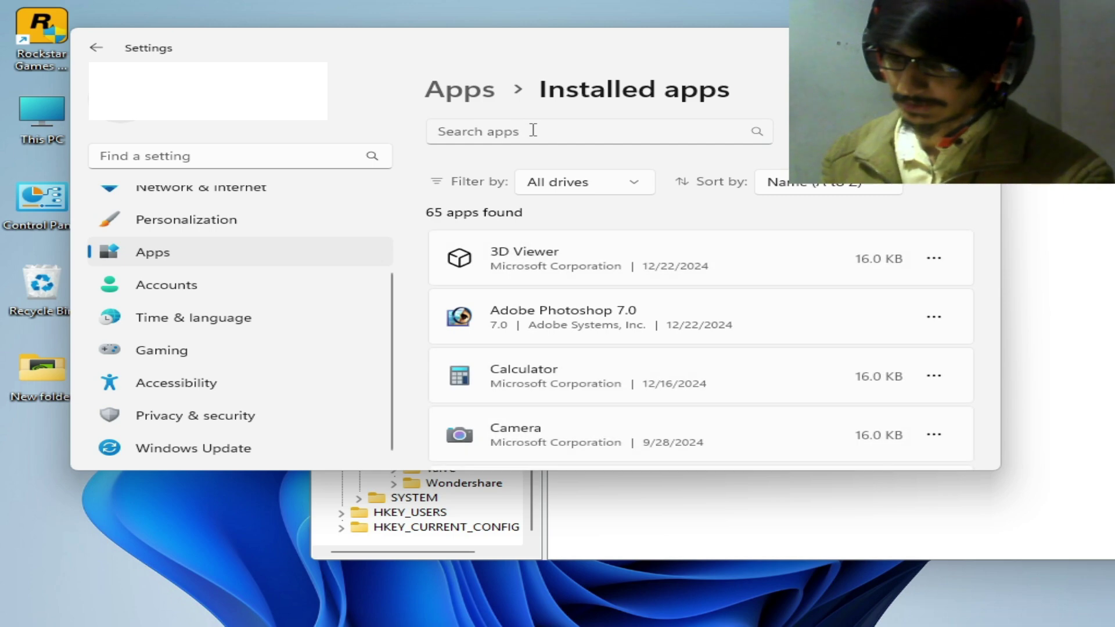
pyautogui.write('ro')
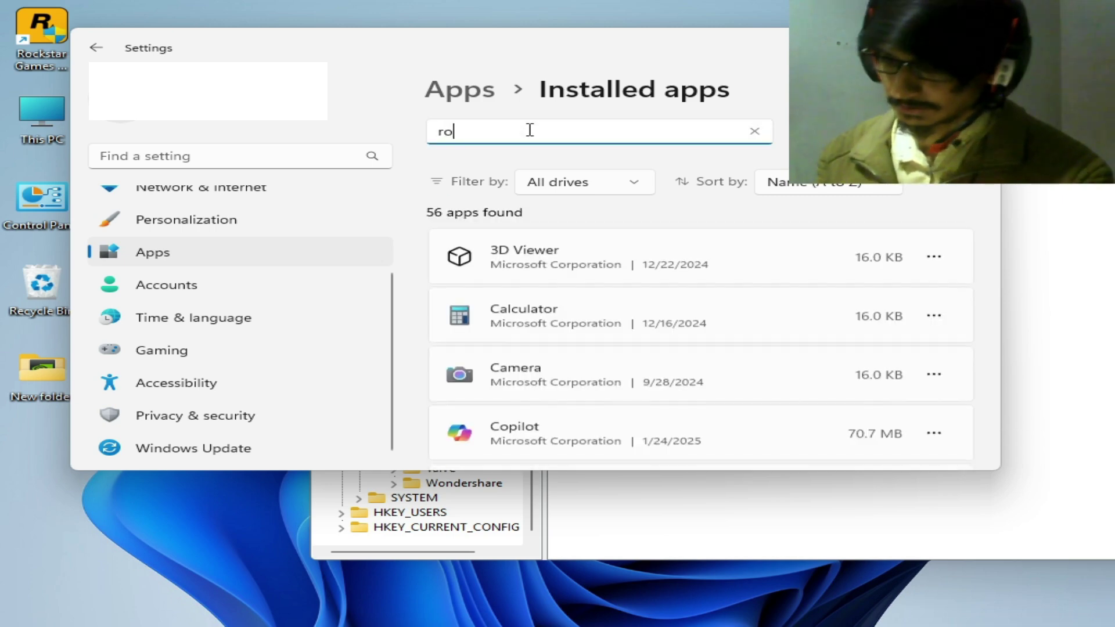
pyautogui.write('cksta')
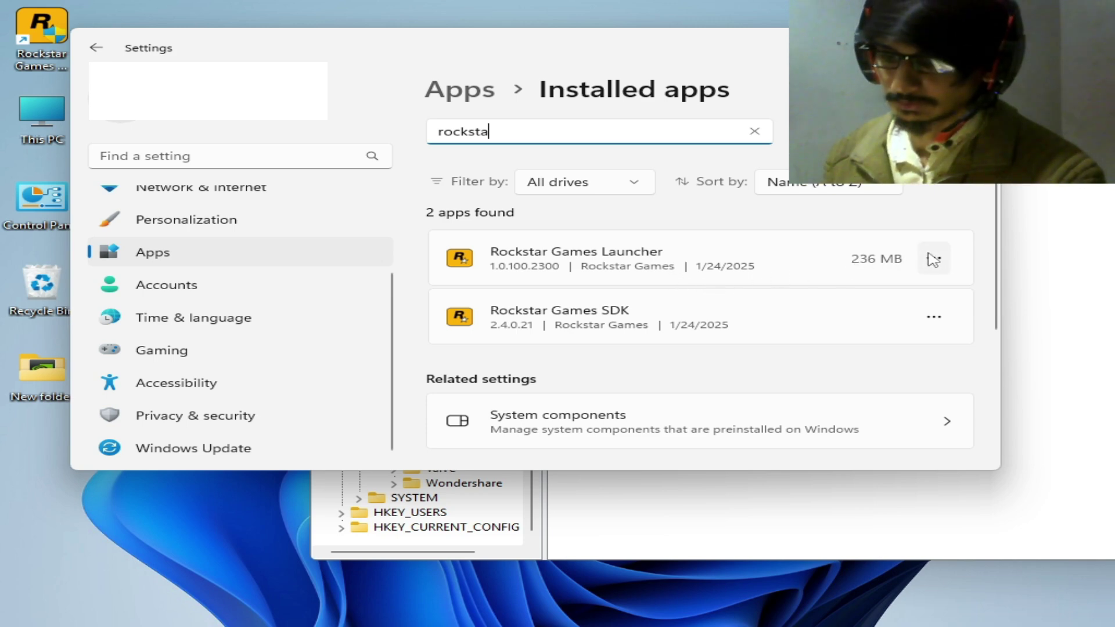
# - Uninstall Rockstar Games Launcher, also removing installed game data and all library games
pyautogui.click(718, 321)
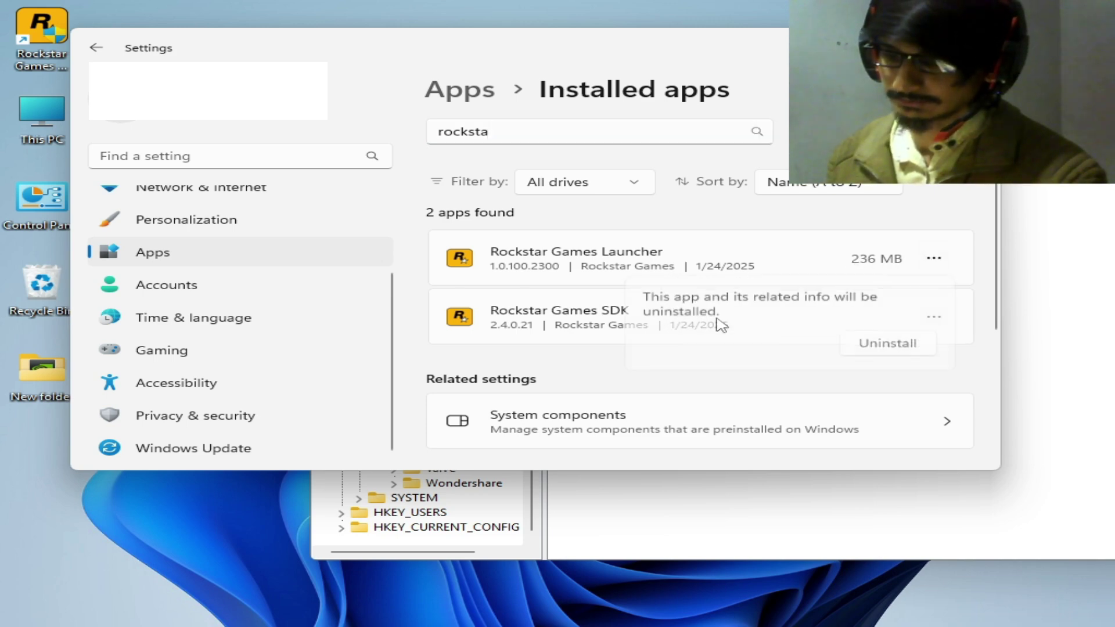
pyautogui.click(873, 351)
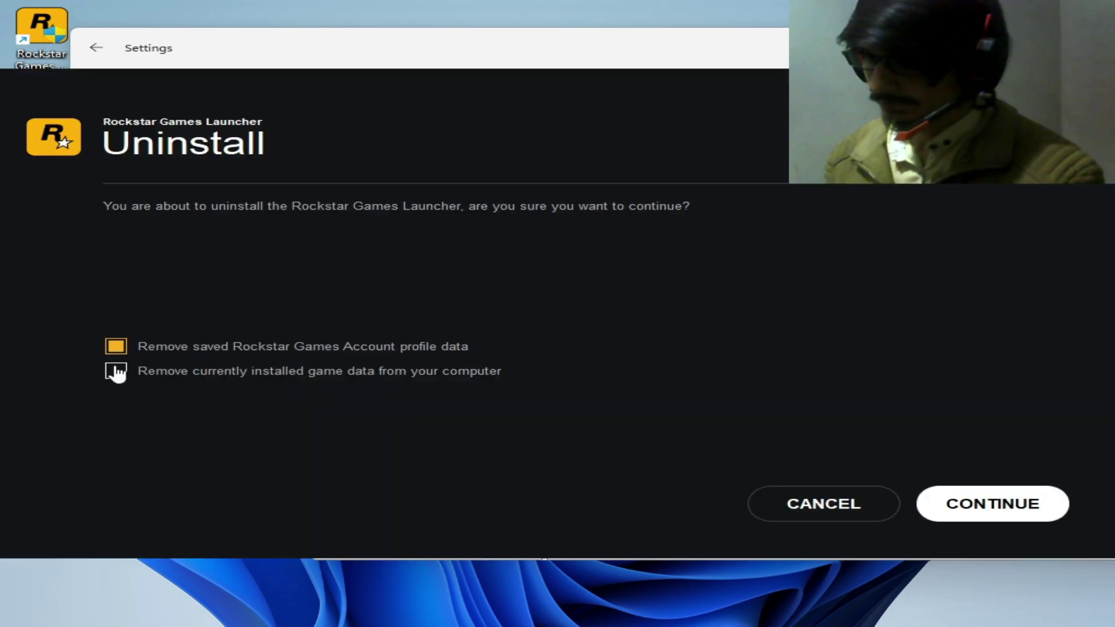
pyautogui.click(117, 371)
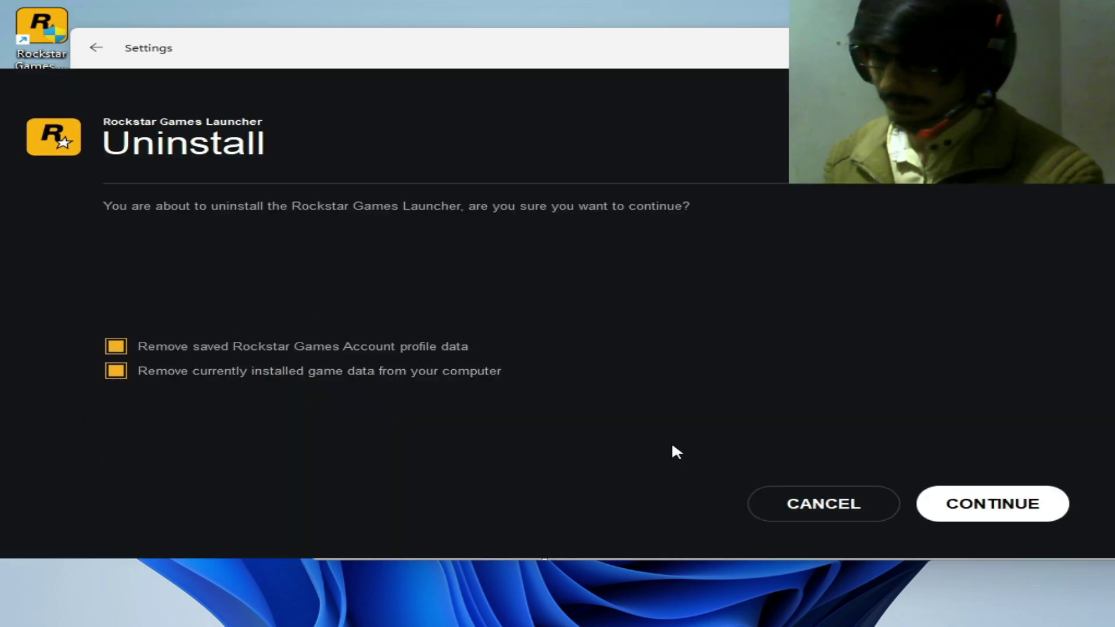
pyautogui.click(993, 510)
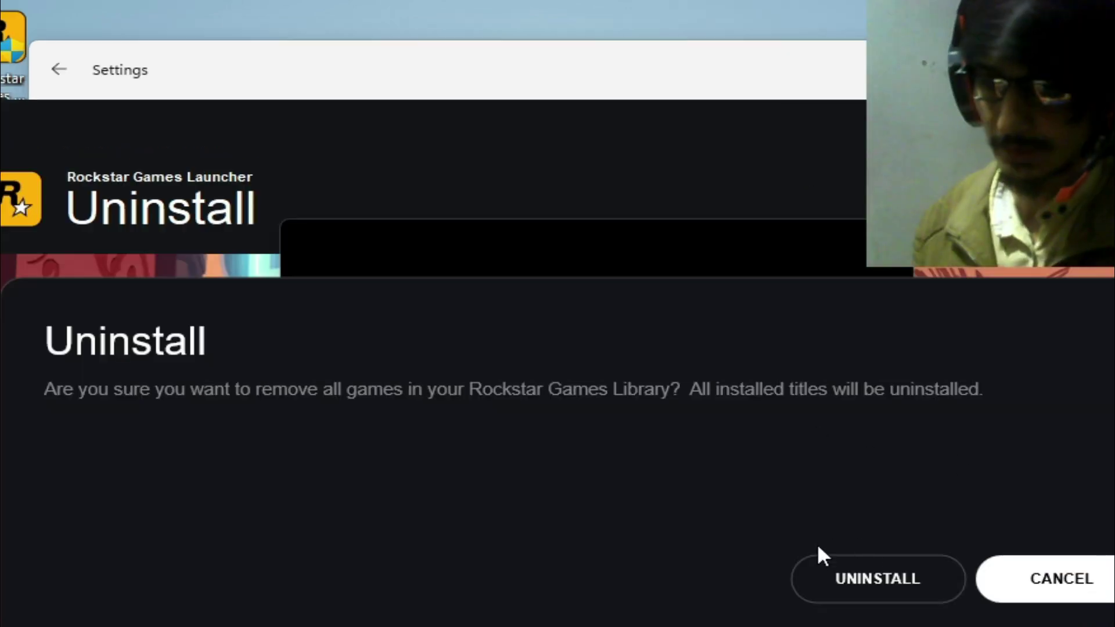
pyautogui.click(856, 593)
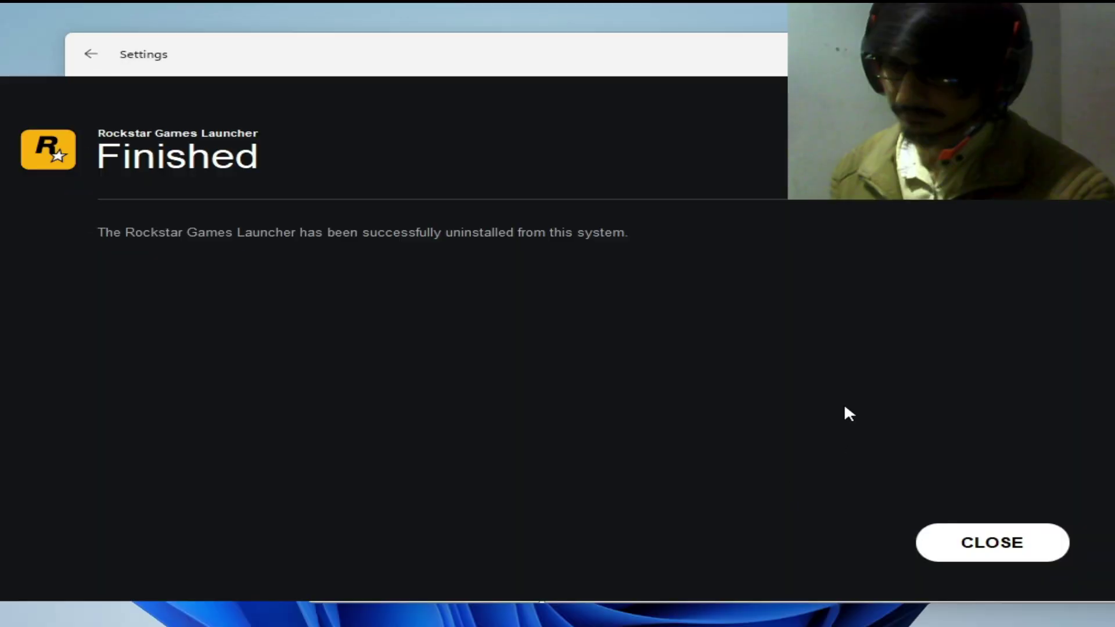
pyautogui.click(946, 552)
pyautogui.click(550, 144)
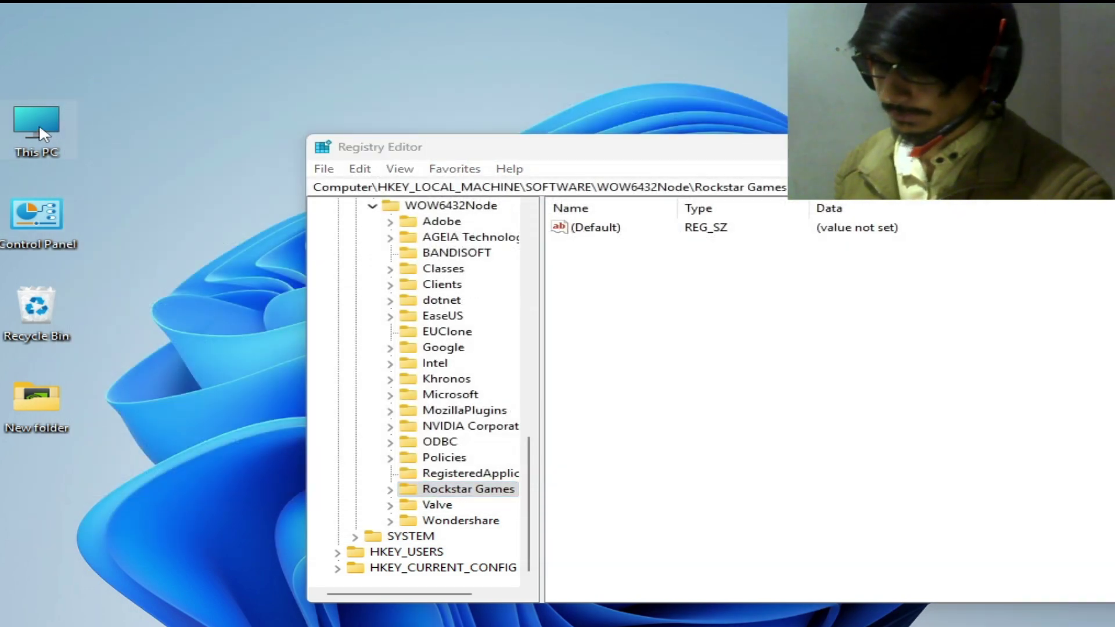
# - Delete the Rockstar Games folder from C:\Program Files
pyautogui.press('super+e')
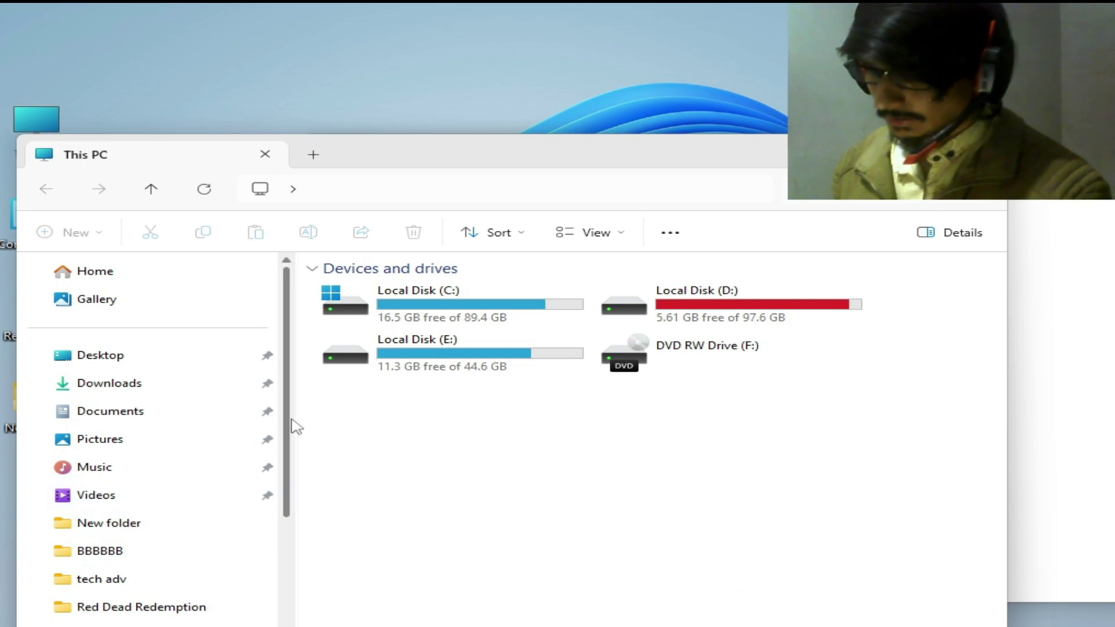
pyautogui.moveTo(291, 411); pyautogui.dragTo(284, 530)
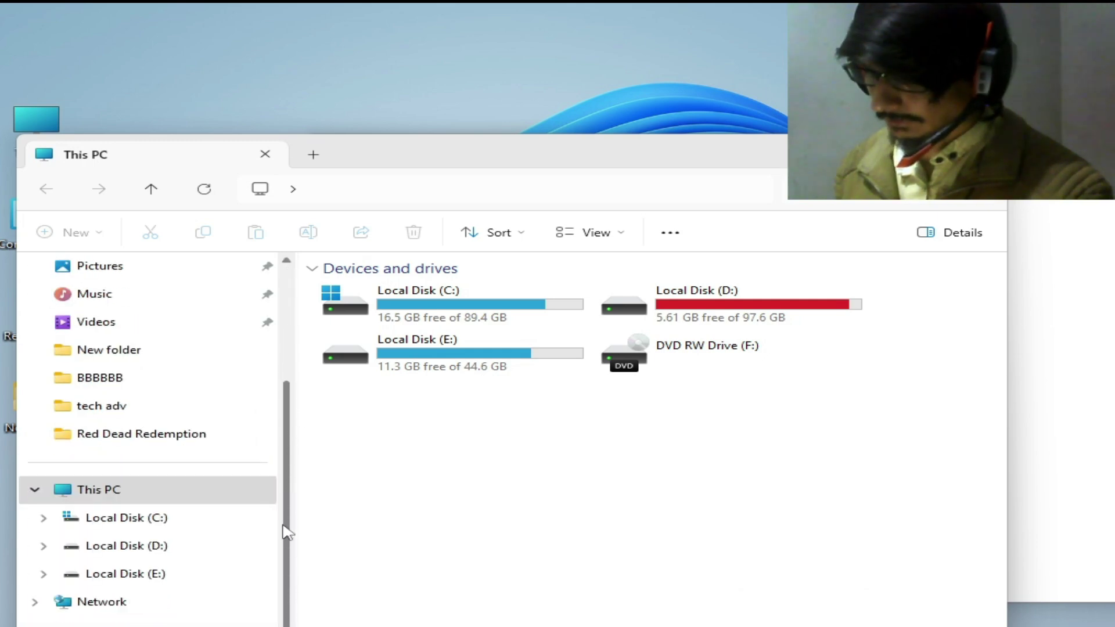
pyautogui.click(116, 525)
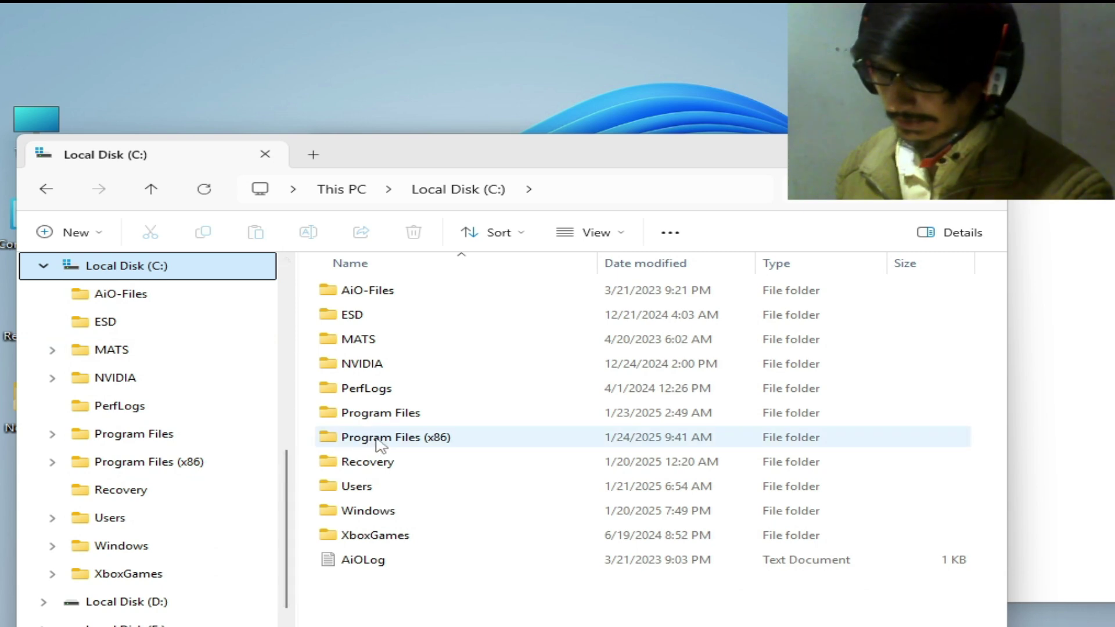
pyautogui.click(379, 414)
pyautogui.doubleClick(379, 415)
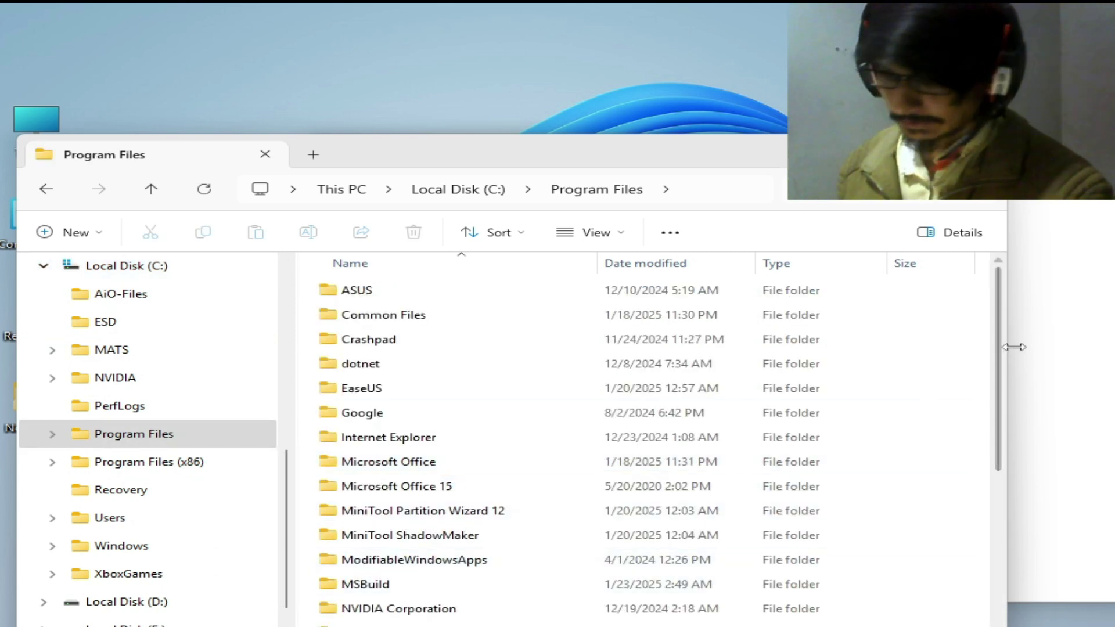
pyautogui.moveTo(1001, 332); pyautogui.dragTo(1008, 430)
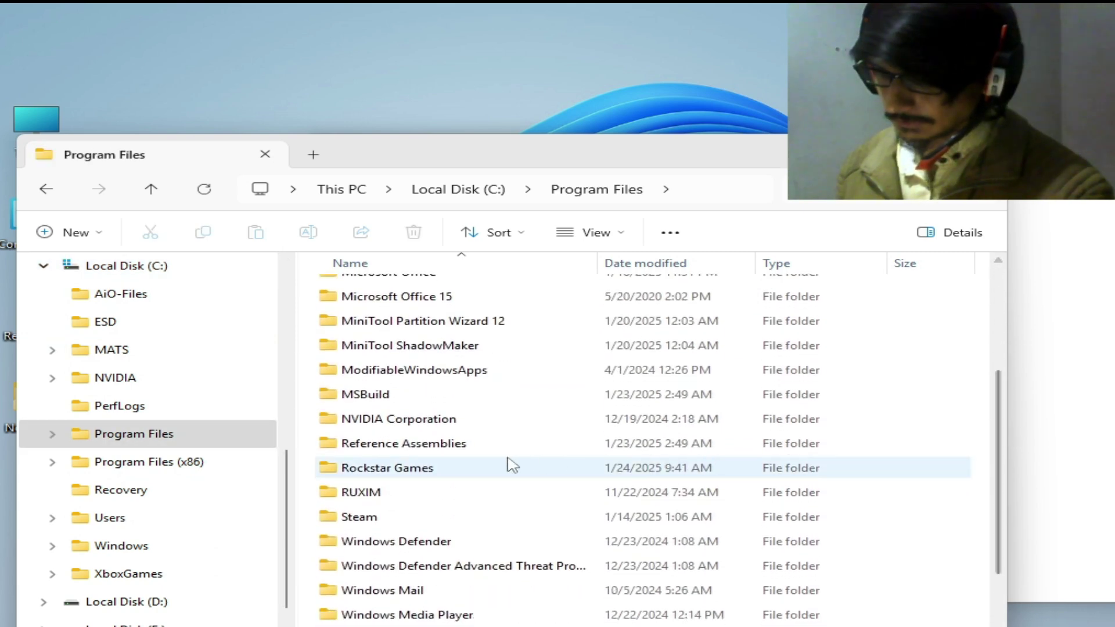
pyautogui.rightClick(378, 469)
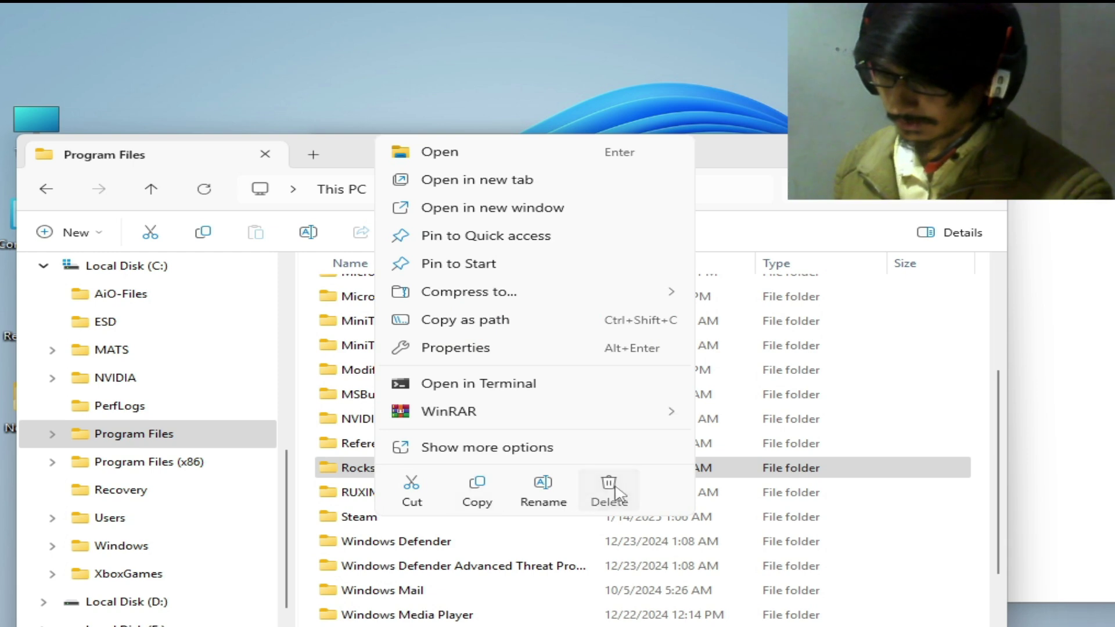
pyautogui.click(606, 490)
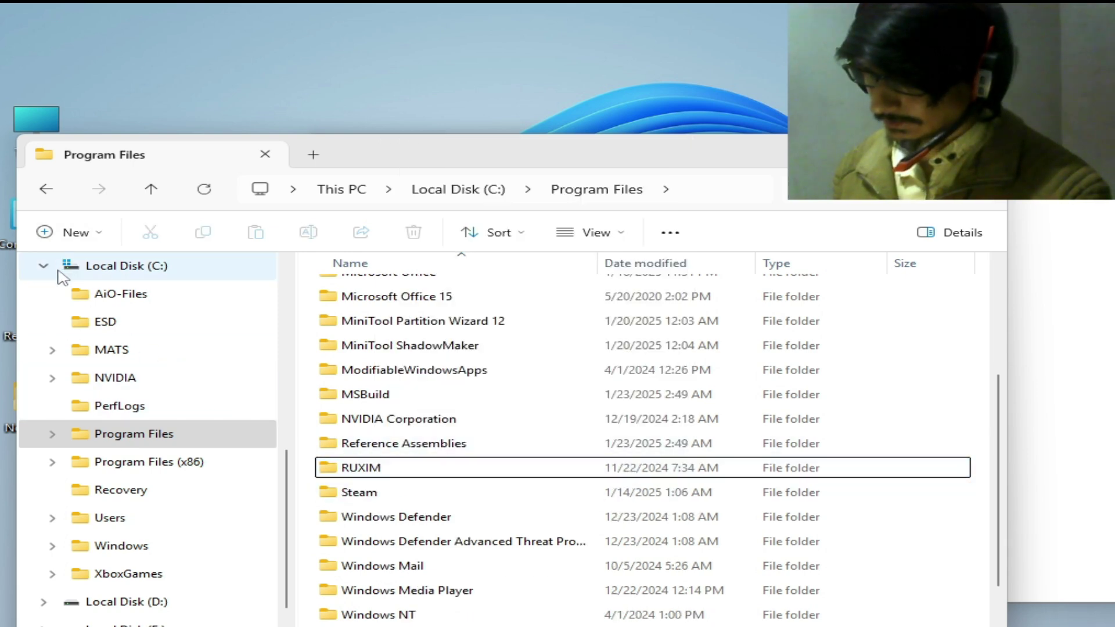
# - Check Program Files (x86), then open the user's profile folder under C:\Users
pyautogui.click(44, 187)
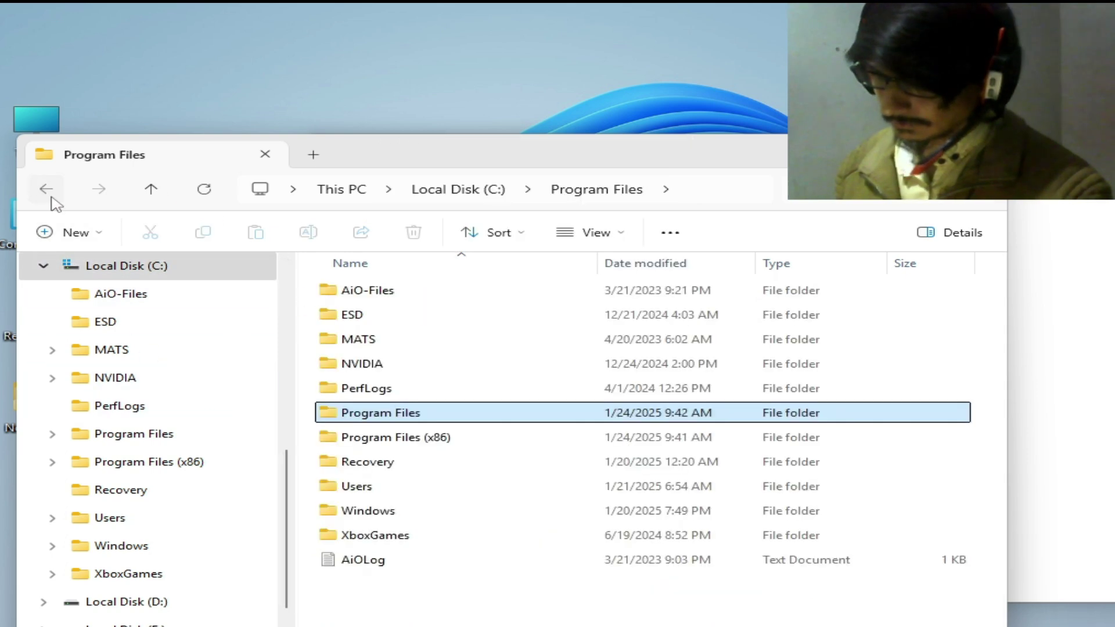
pyautogui.doubleClick(417, 436)
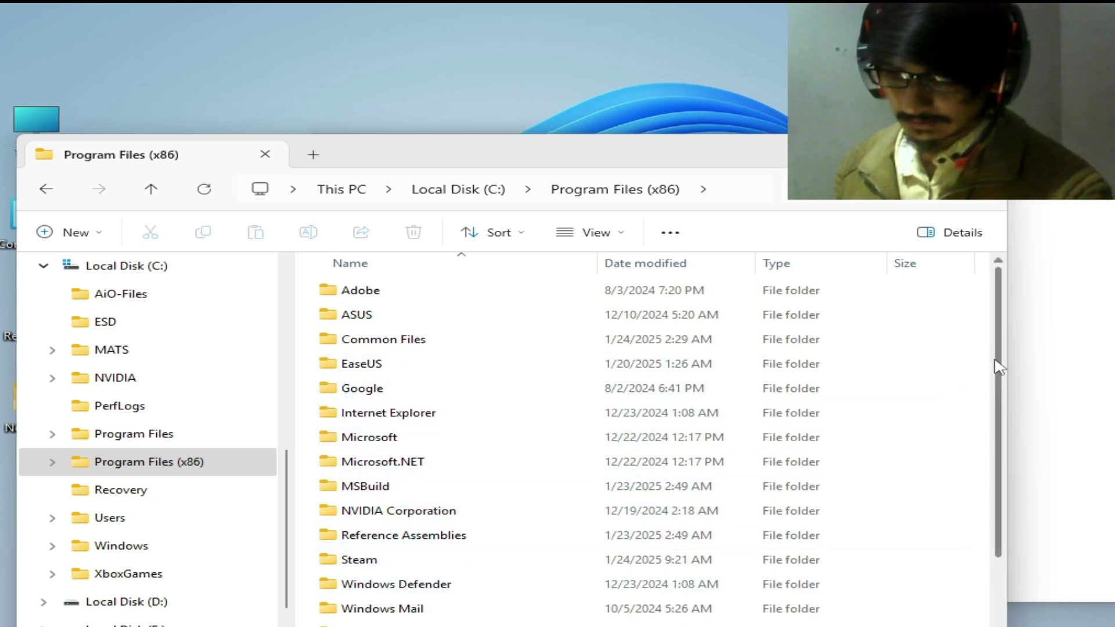
pyautogui.moveTo(995, 365); pyautogui.dragTo(1007, 463)
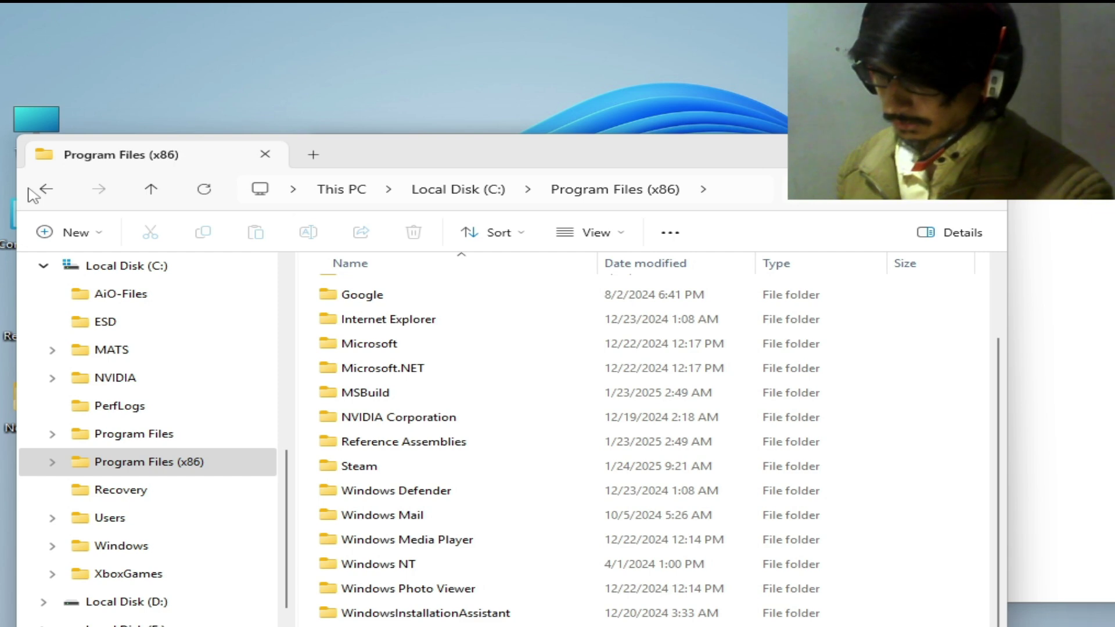
pyautogui.click(45, 189)
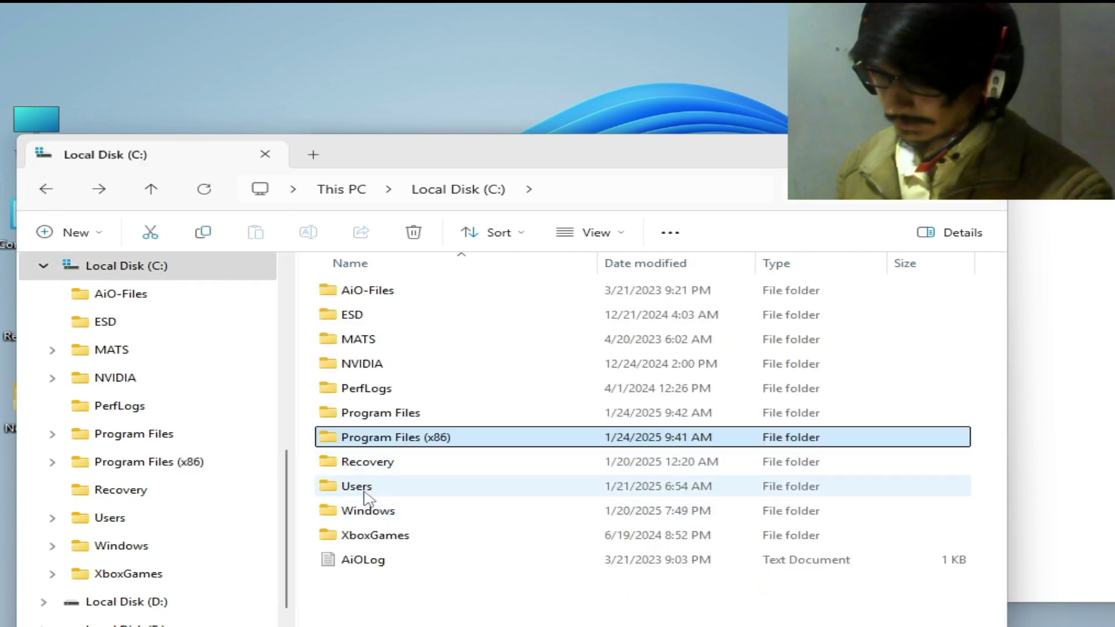
pyautogui.doubleClick(369, 491)
pyautogui.doubleClick(380, 345)
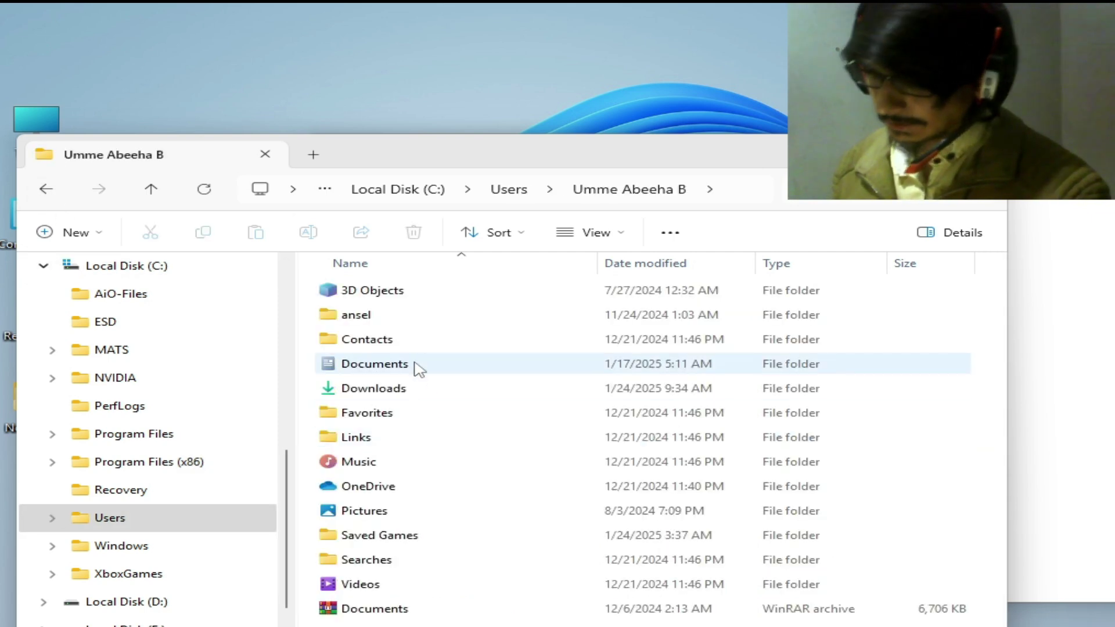
# - Show hidden items and open the profile's AppData\Local folder
pyautogui.click(586, 232)
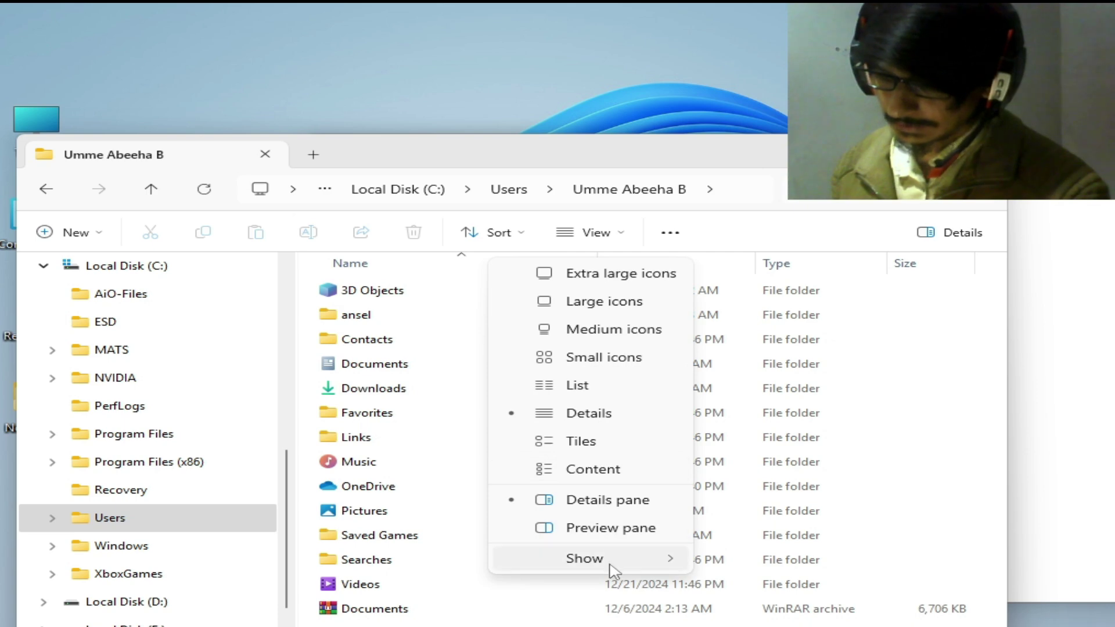
pyautogui.moveTo(685, 560)
pyautogui.click(810, 556)
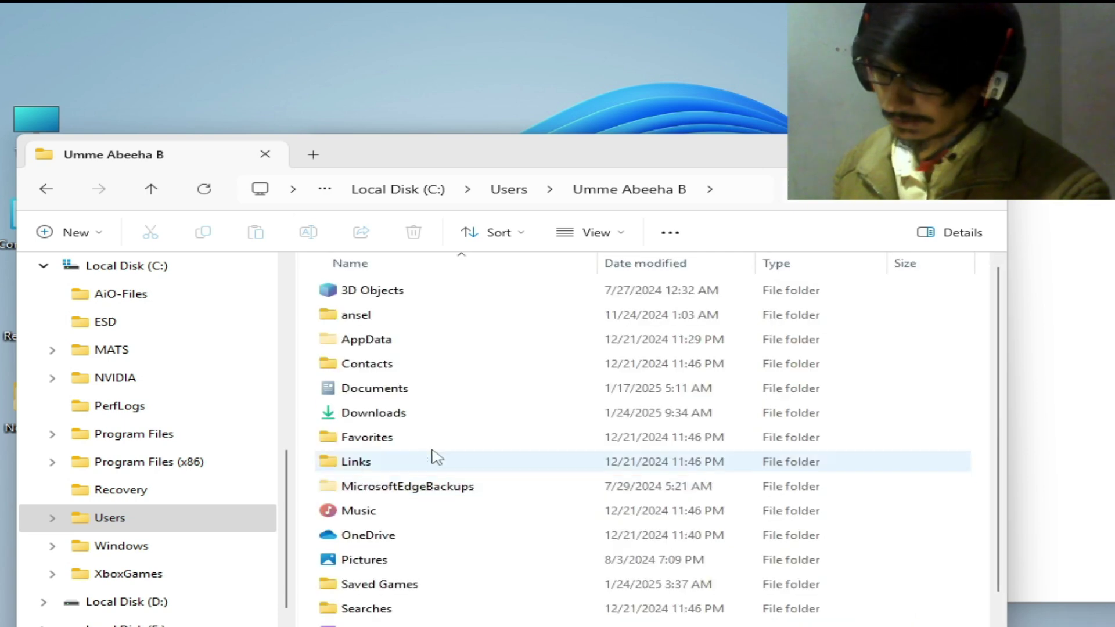
pyautogui.doubleClick(377, 339)
pyautogui.doubleClick(371, 292)
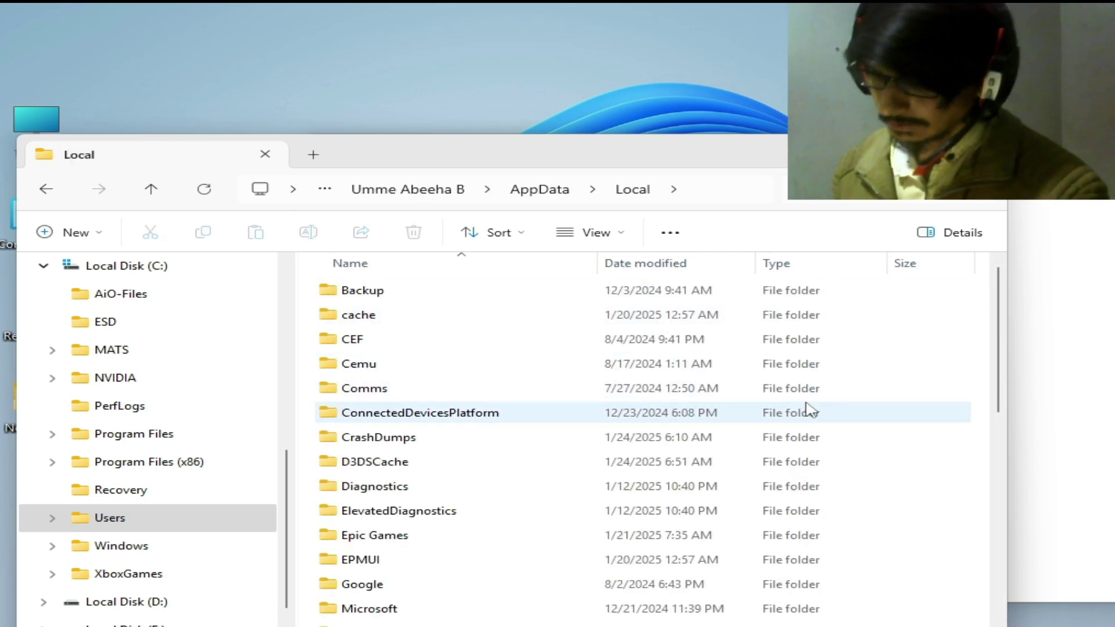
pyautogui.moveTo(1003, 332); pyautogui.dragTo(999, 438)
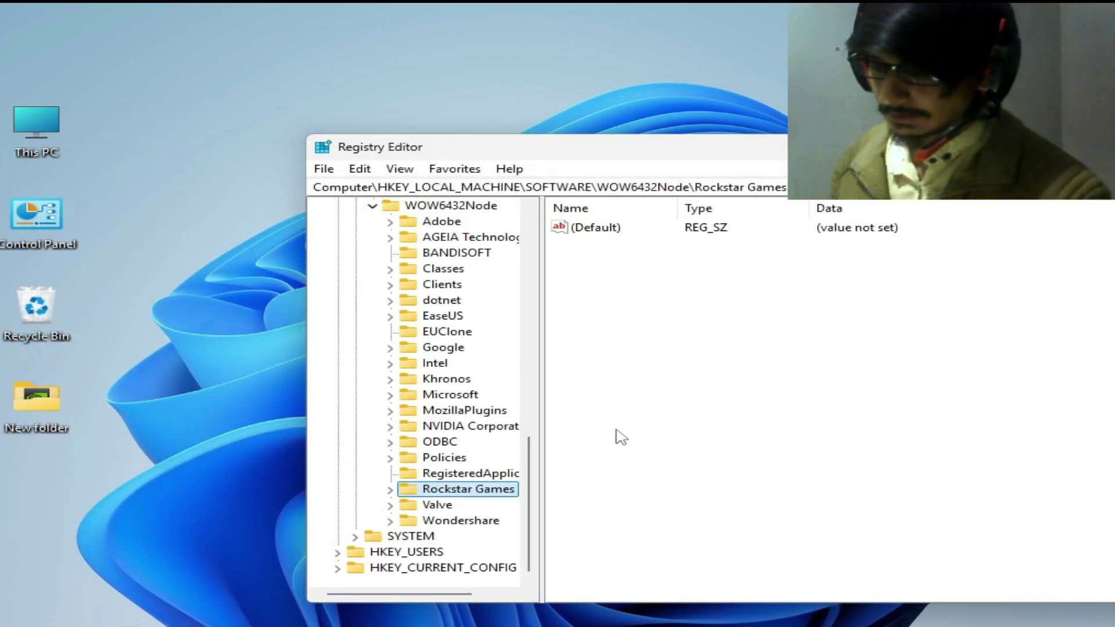
# - Delete the WOW6432Node\Rockstar Games registry key and its subkeys
pyautogui.rightClick(467, 491)
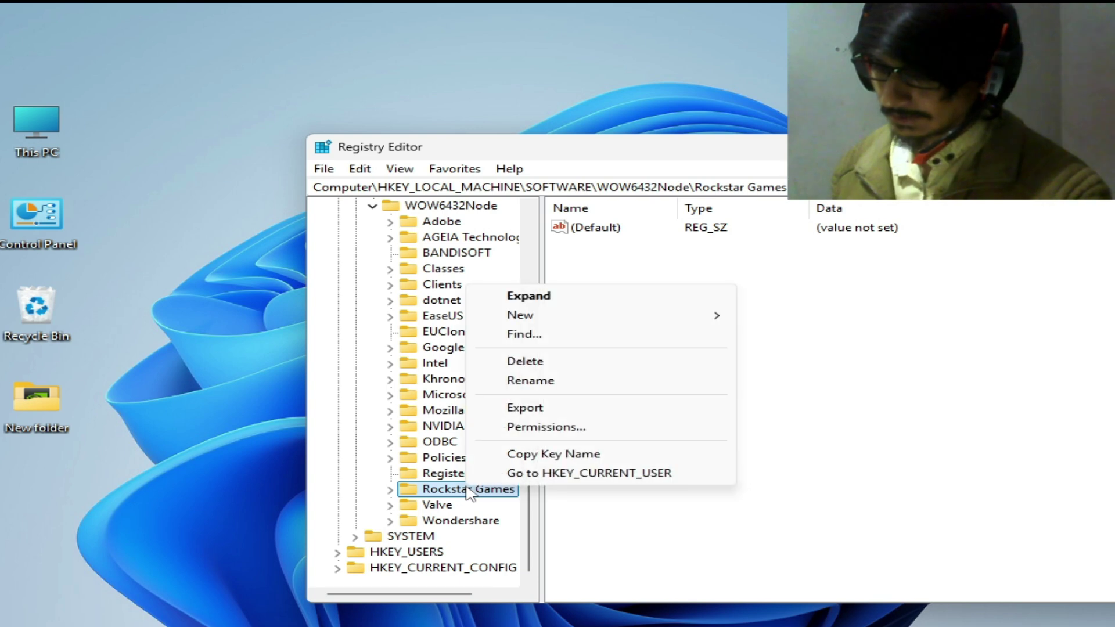
pyautogui.click(525, 361)
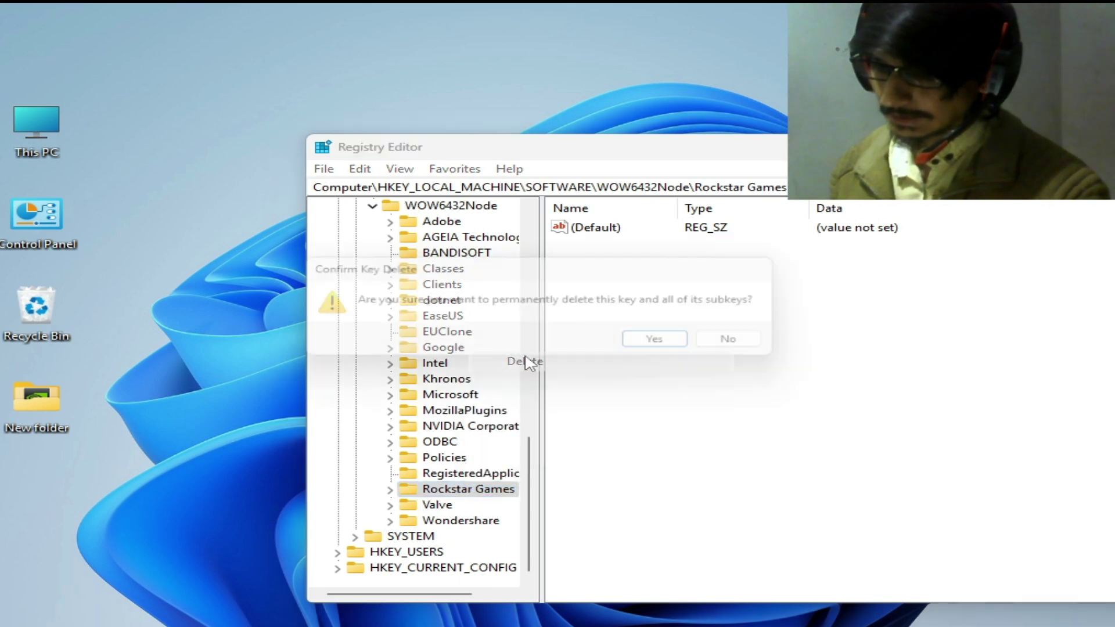
pyautogui.click(673, 345)
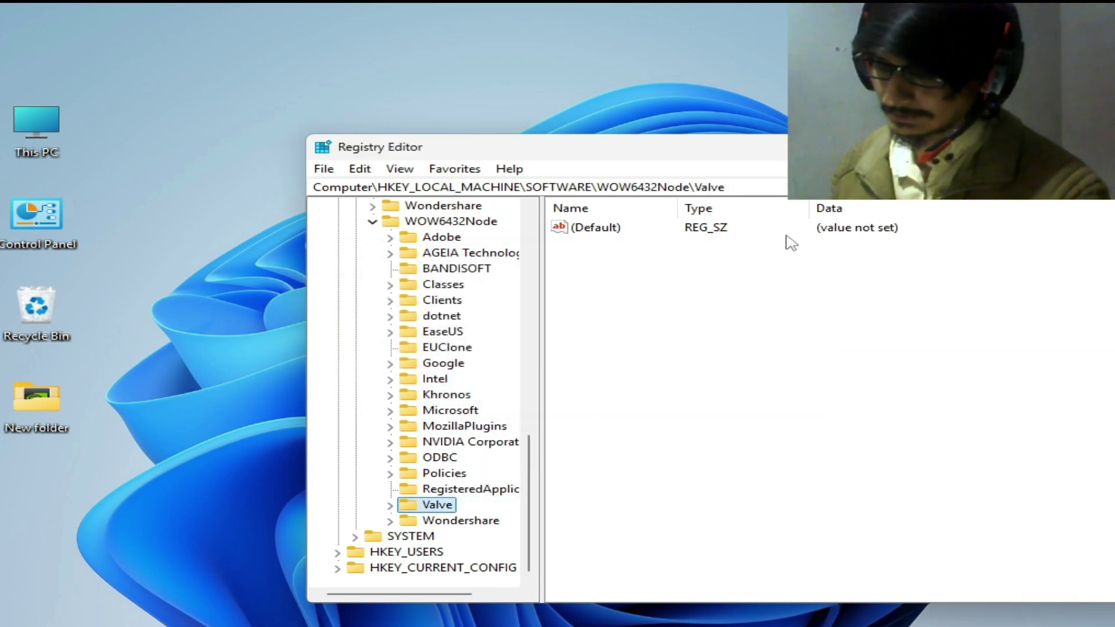
pyautogui.moveTo(914, 159); pyautogui.dragTo(567, 189)
# - Close Registry Editor and view the Start menu power options
pyautogui.click(877, 178)
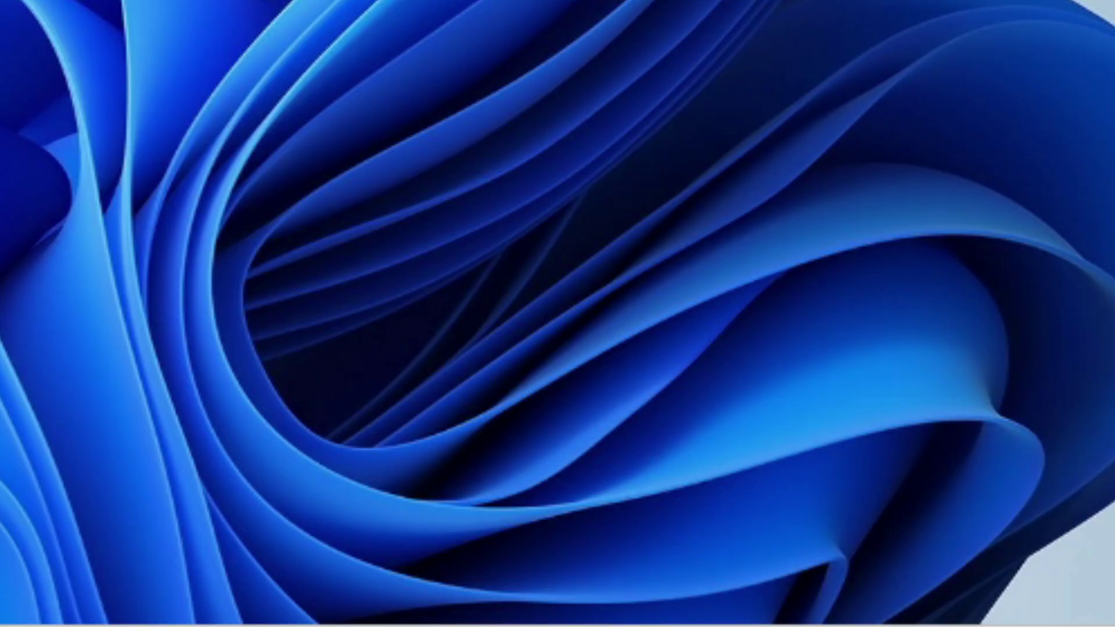
pyautogui.press('super')
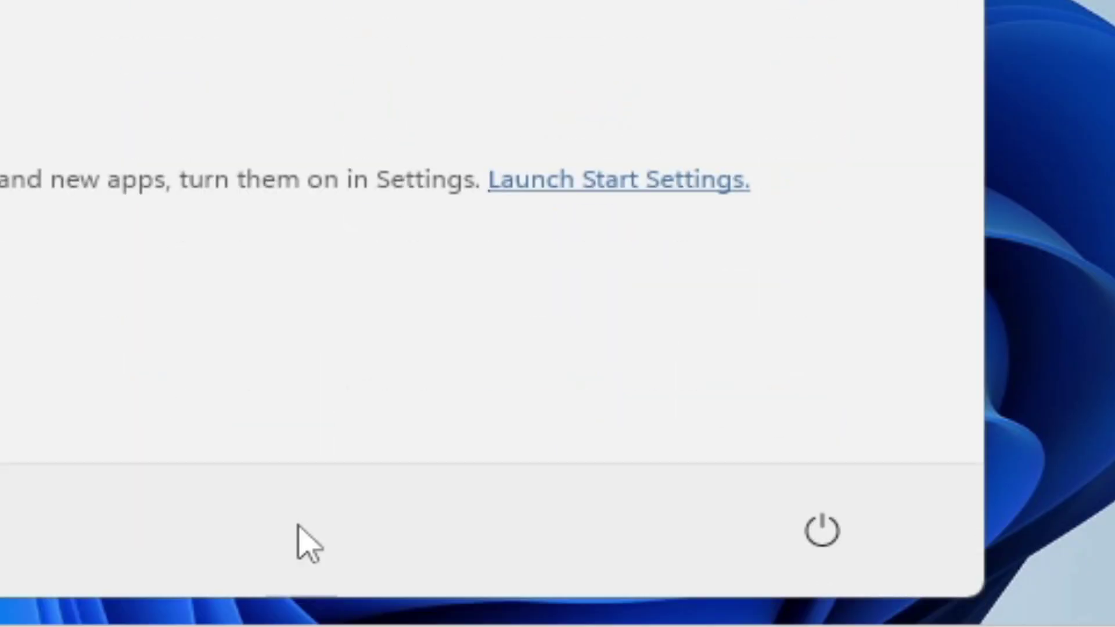
pyautogui.click(843, 529)
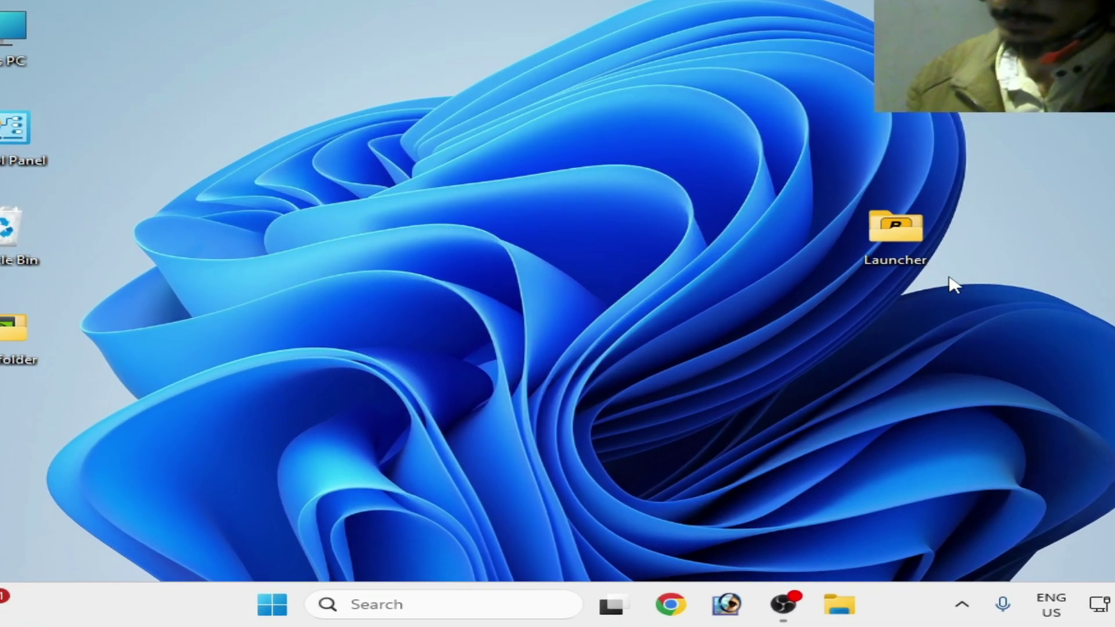
# - Launch Settings via search 'set' and go to Privacy & security > Windows Security
pyautogui.click(407, 607)
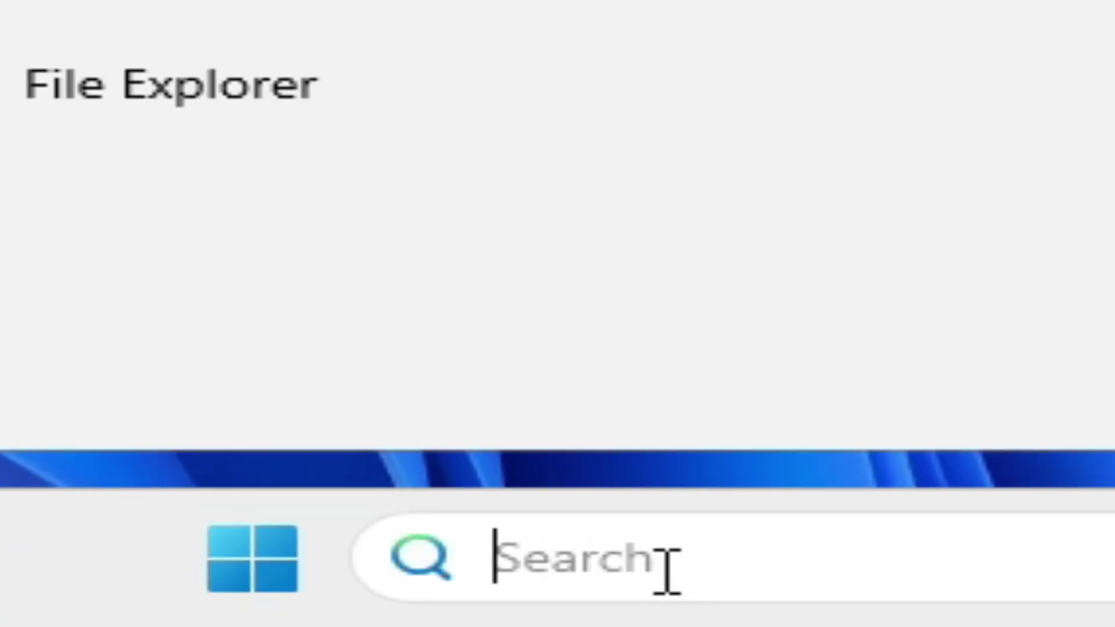
pyautogui.write('set')
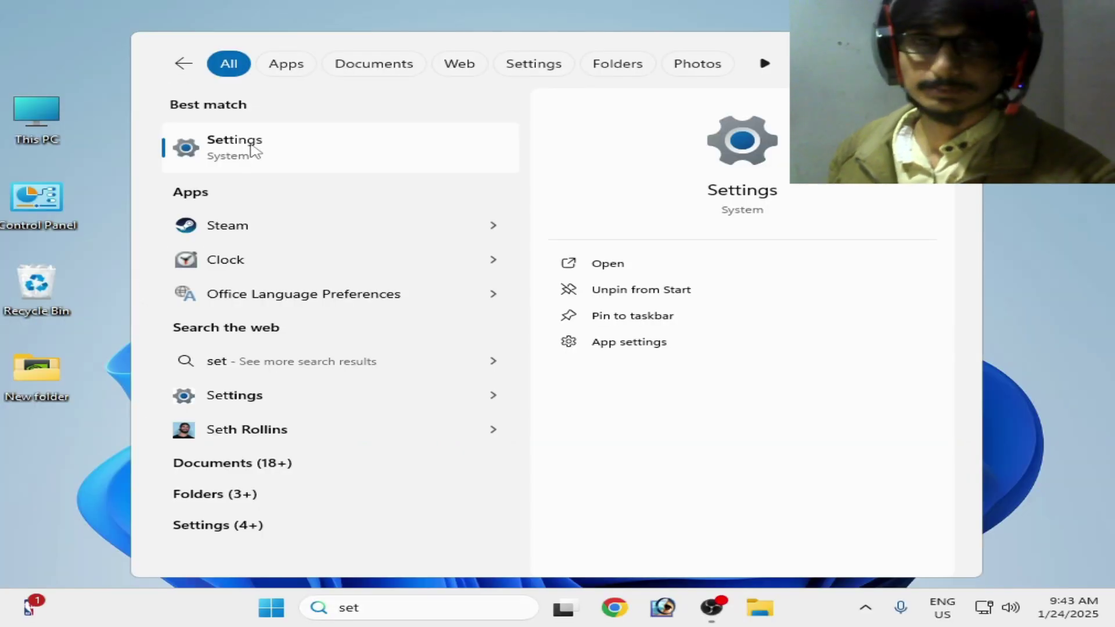
pyautogui.press('Return')
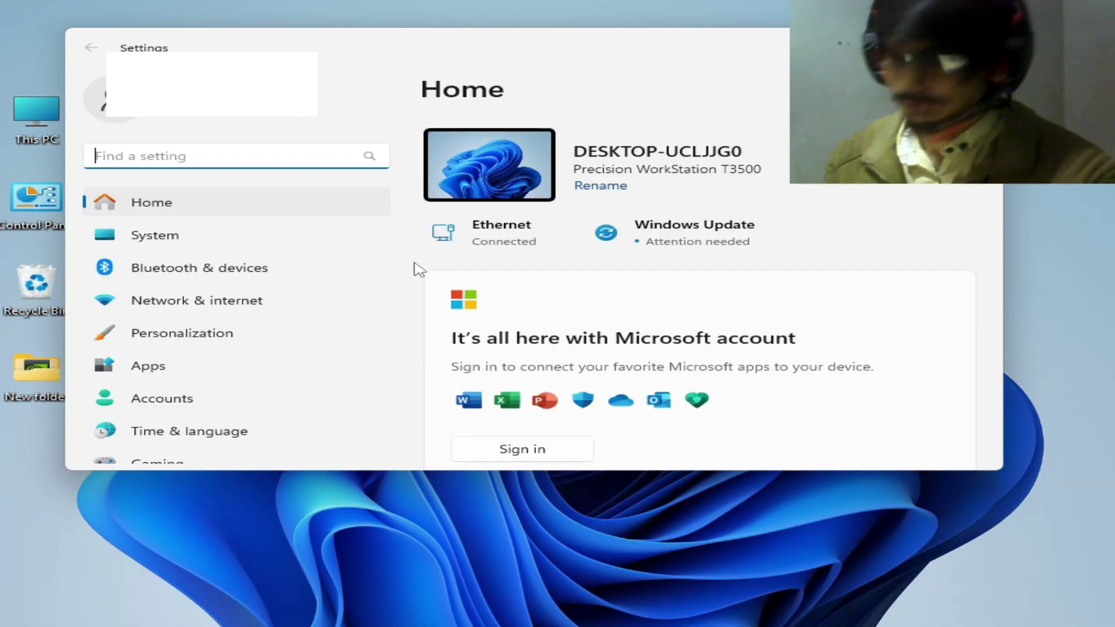
pyautogui.scroll(-3, 393, 325)
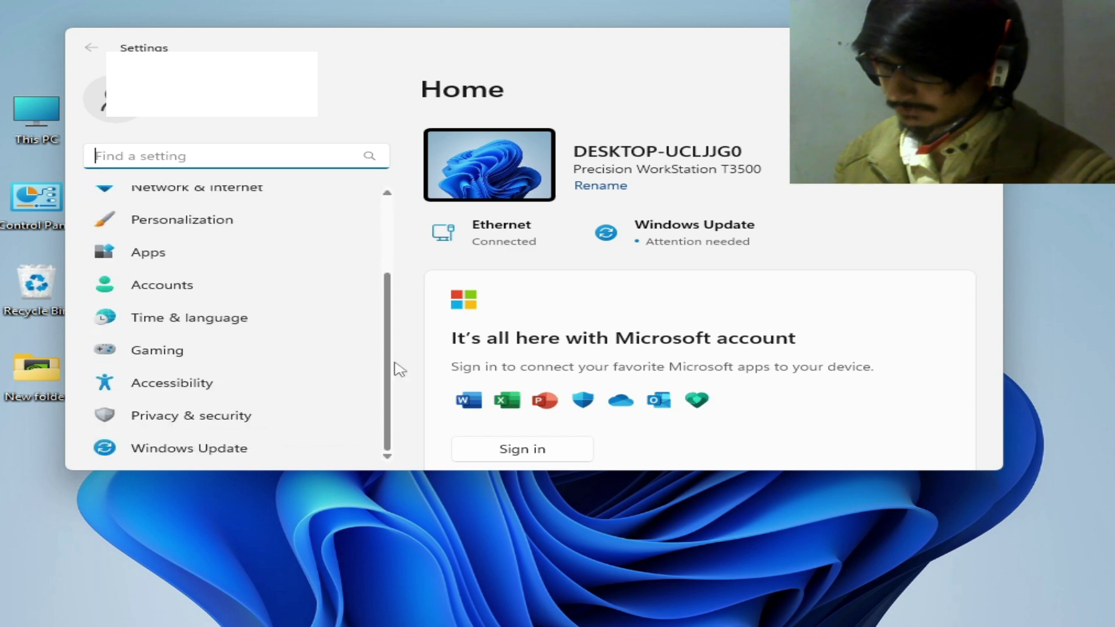
pyautogui.click(204, 426)
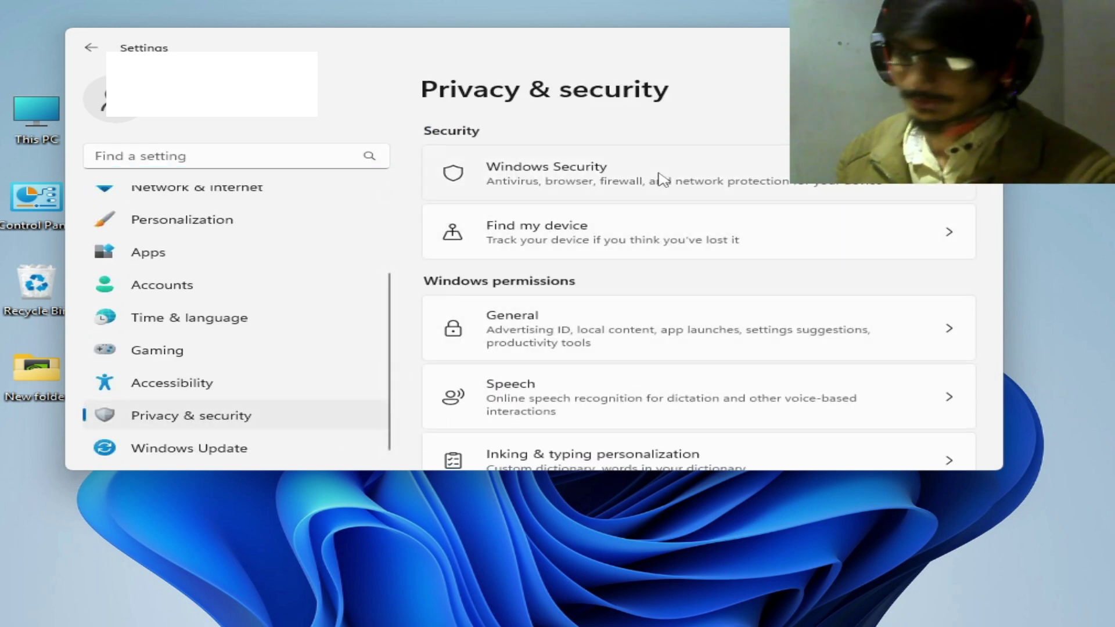
pyautogui.click(662, 180)
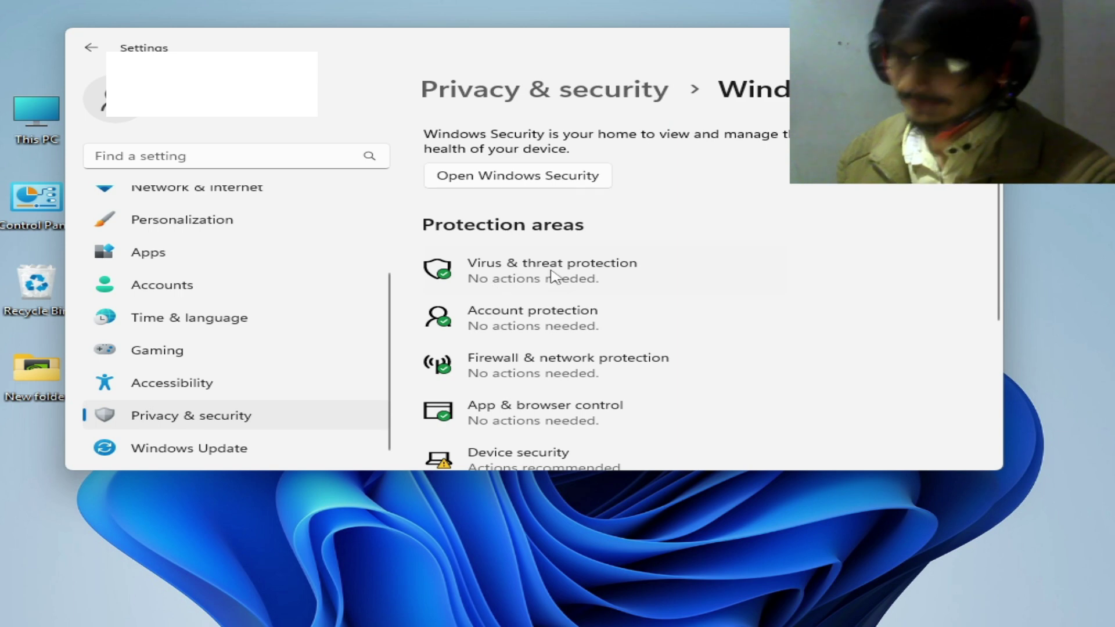
# - Turn Real-time protection off in Virus & threat protection settings, then close Windows Security
pyautogui.click(552, 273)
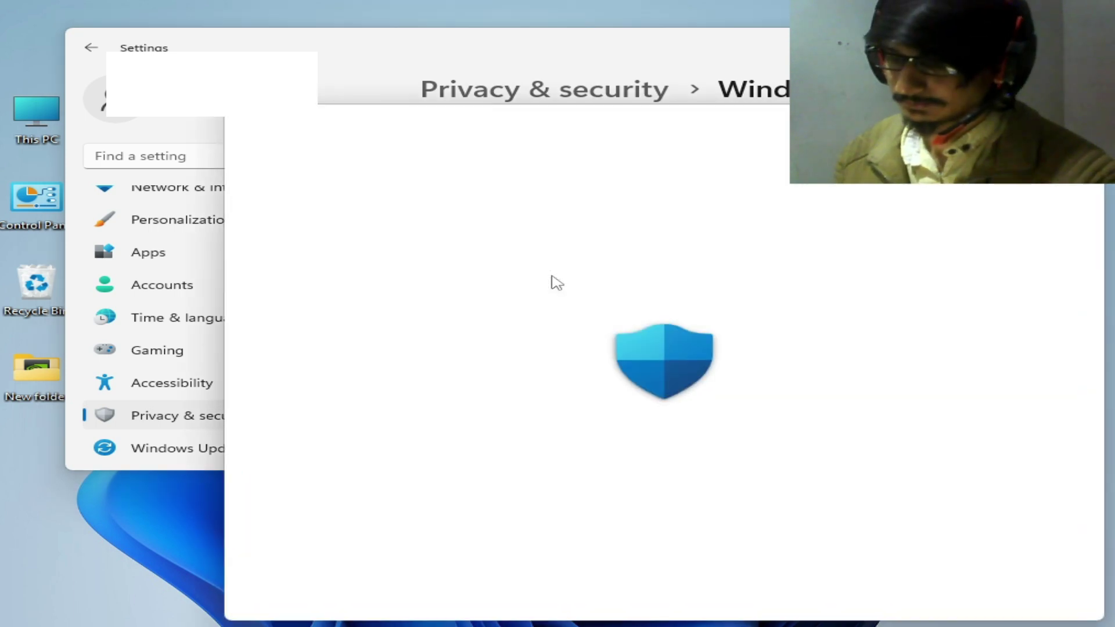
pyautogui.moveTo(734, 126); pyautogui.dragTo(560, 74)
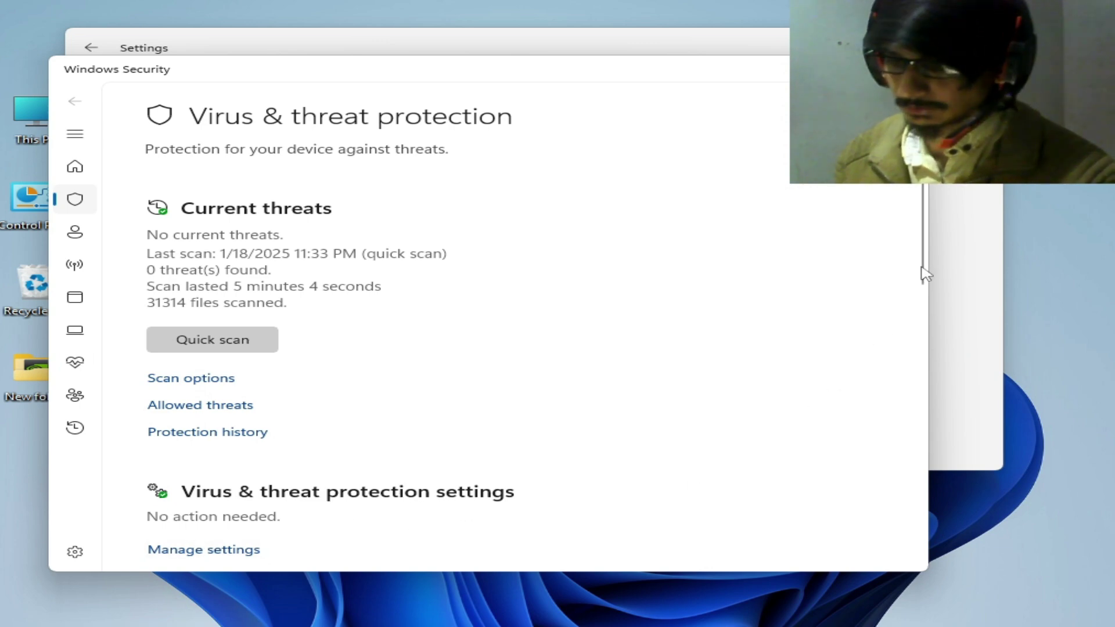
pyautogui.scroll(-3, 926, 274)
pyautogui.click(223, 445)
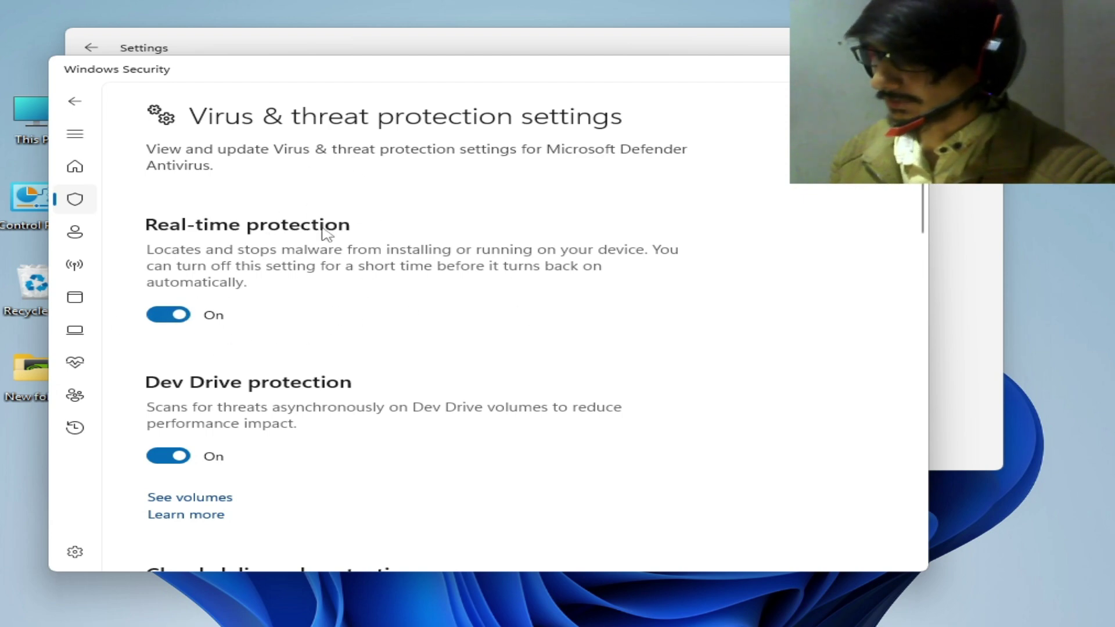
pyautogui.click(210, 317)
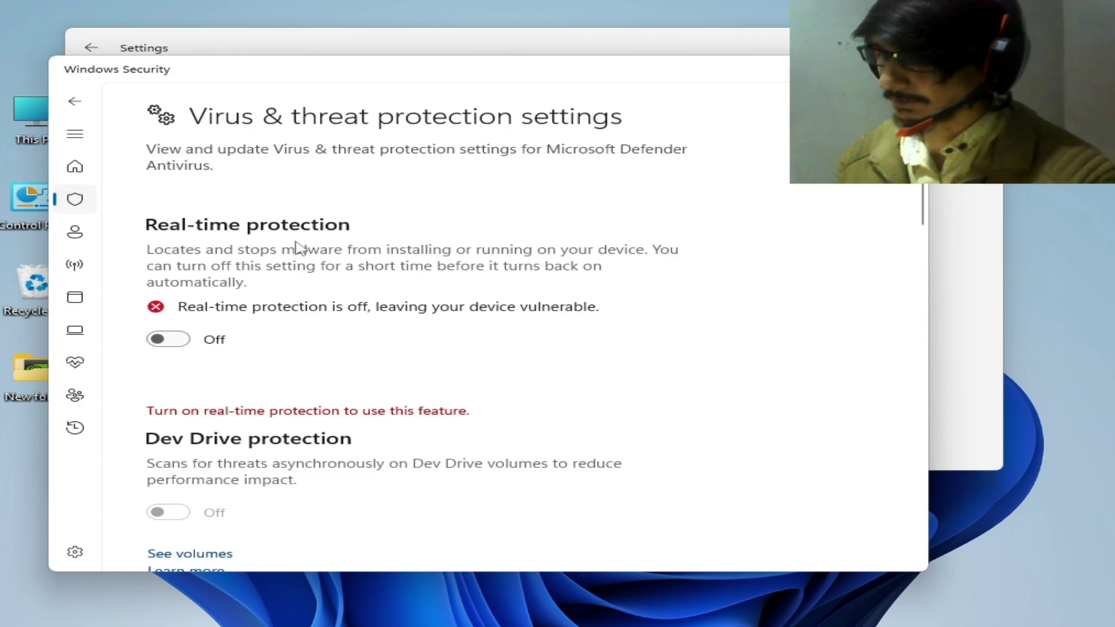
pyautogui.hotkey('alt', 'F4')
pyautogui.hotkey('alt', 'F4')
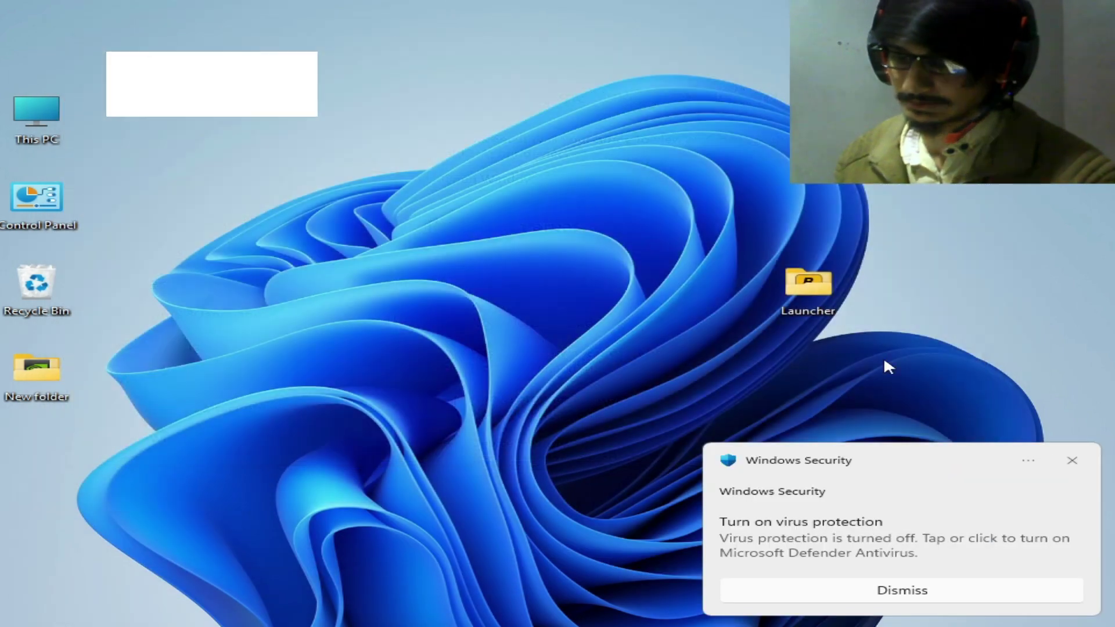
# - Open the Launcher folder, then reach the user's home folder through a 'docum' search
pyautogui.click(1072, 460)
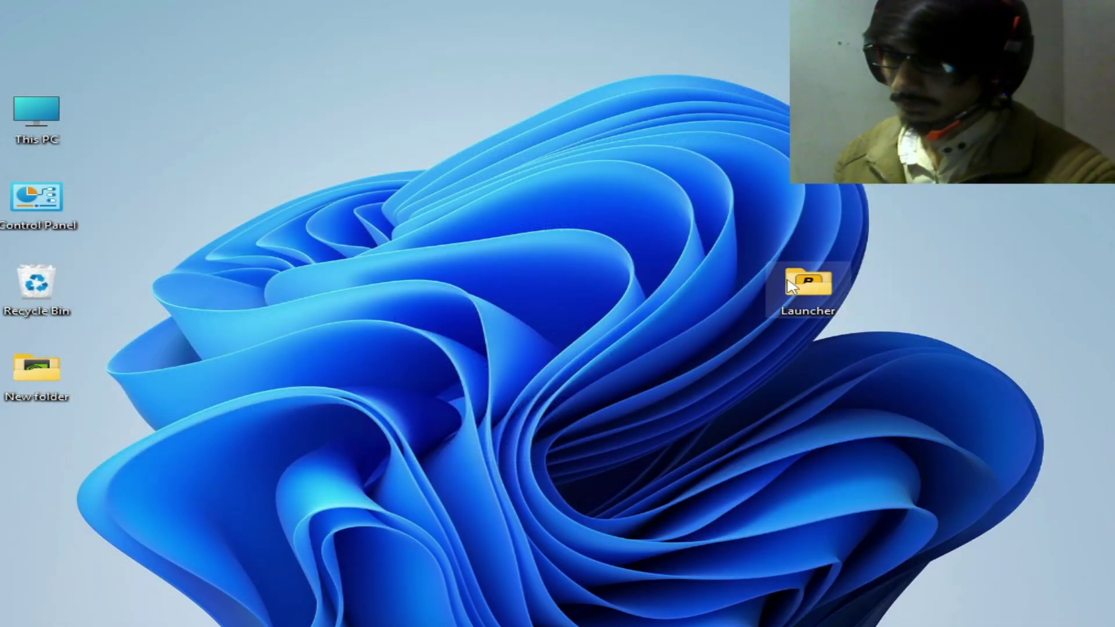
pyautogui.doubleClick(791, 284)
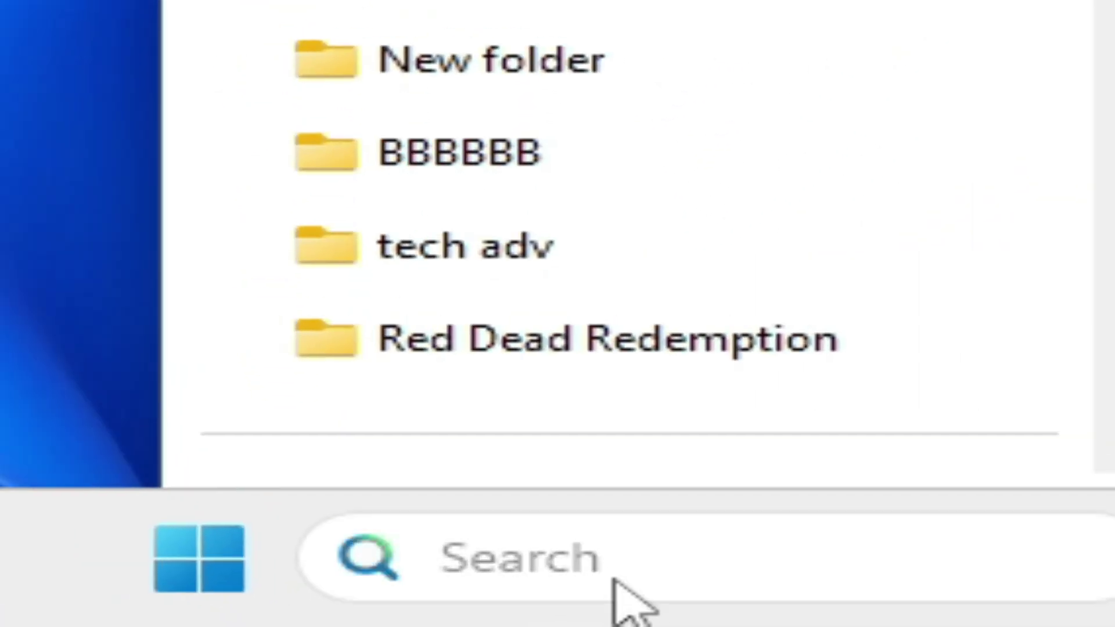
pyautogui.click(614, 579)
pyautogui.write('do')
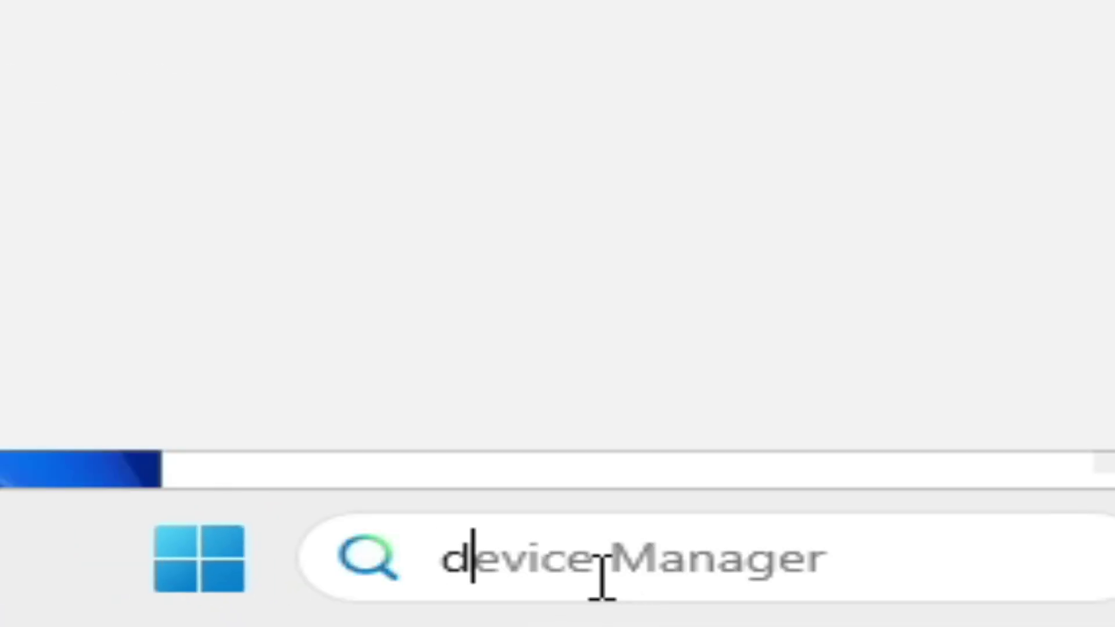
pyautogui.write('cum')
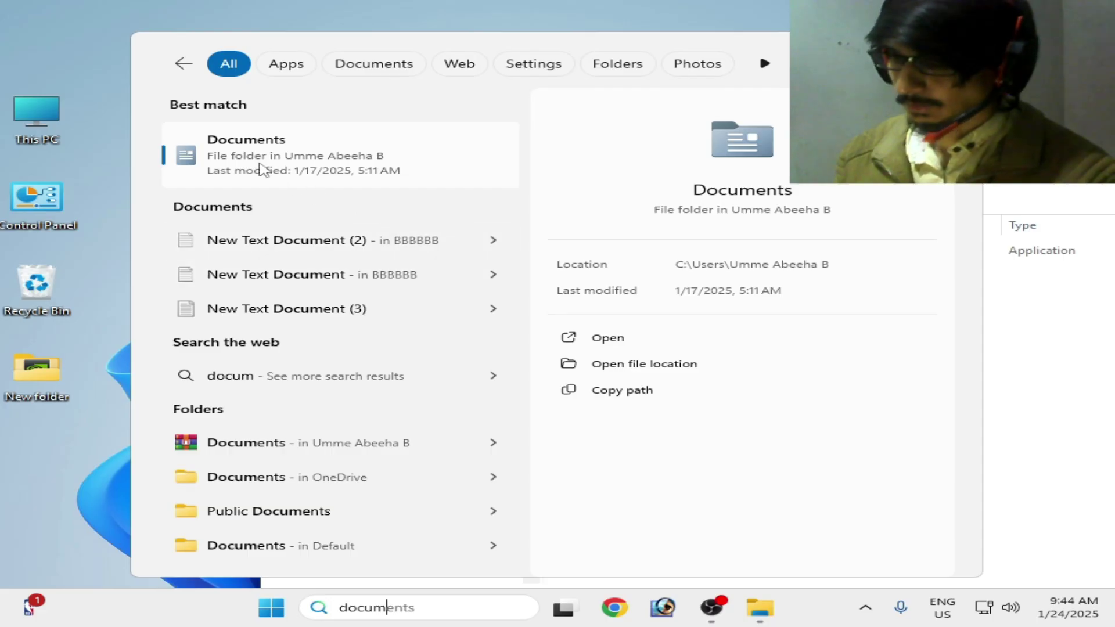
pyautogui.click(278, 164)
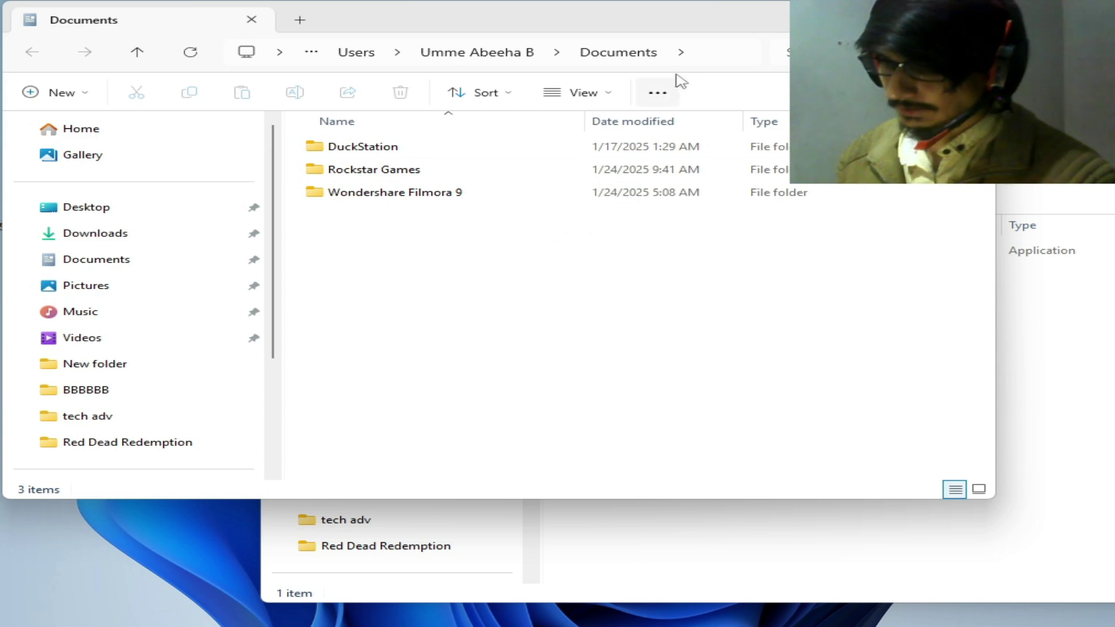
pyautogui.click(514, 53)
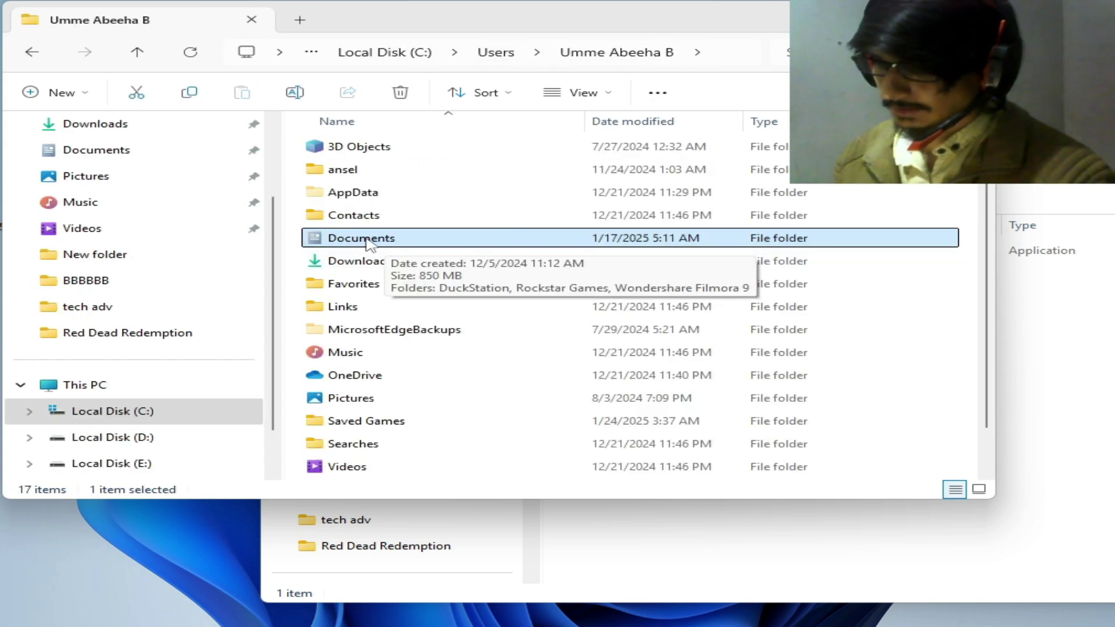
# - Restore the Documents folder's location to default in its Properties and apply
pyautogui.rightClick(388, 244)
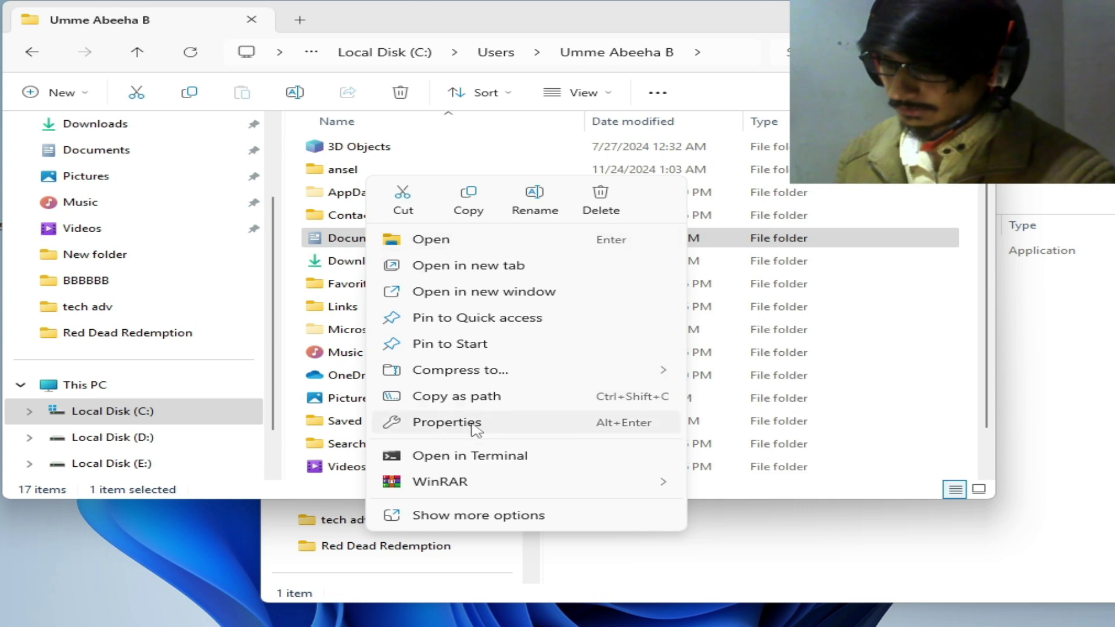
pyautogui.click(505, 422)
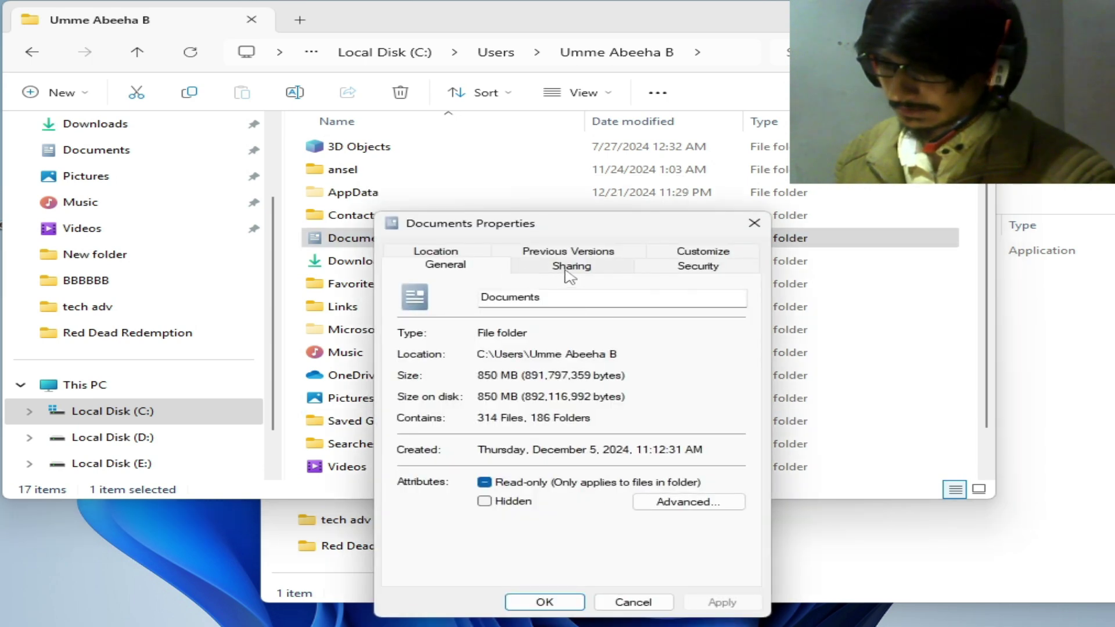
pyautogui.click(458, 254)
pyautogui.moveTo(531, 232); pyautogui.dragTo(510, 137)
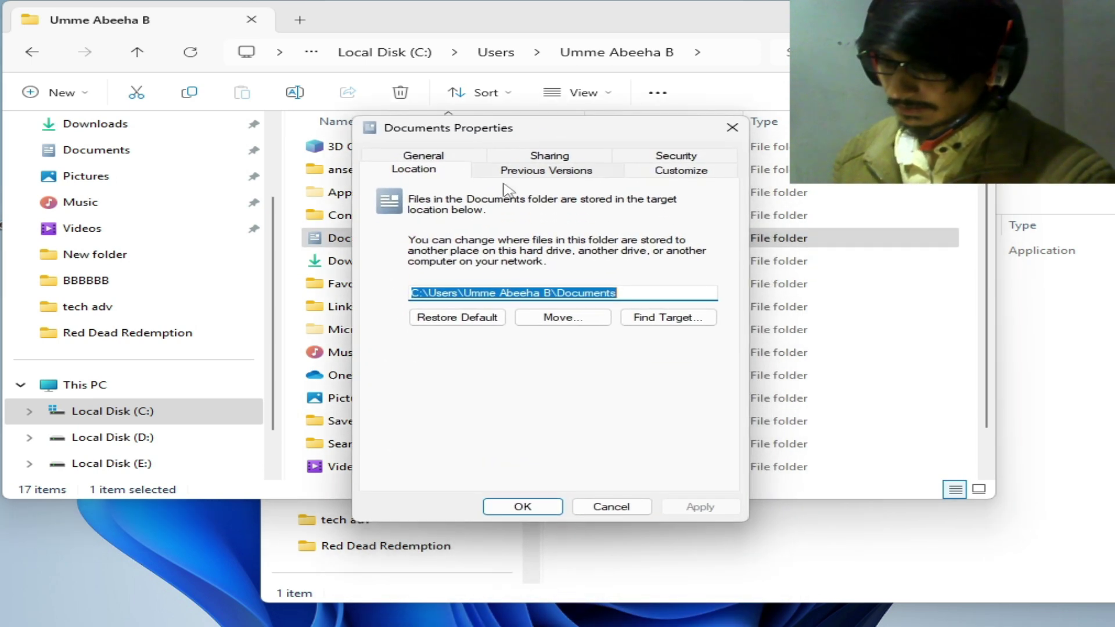
pyautogui.click(462, 321)
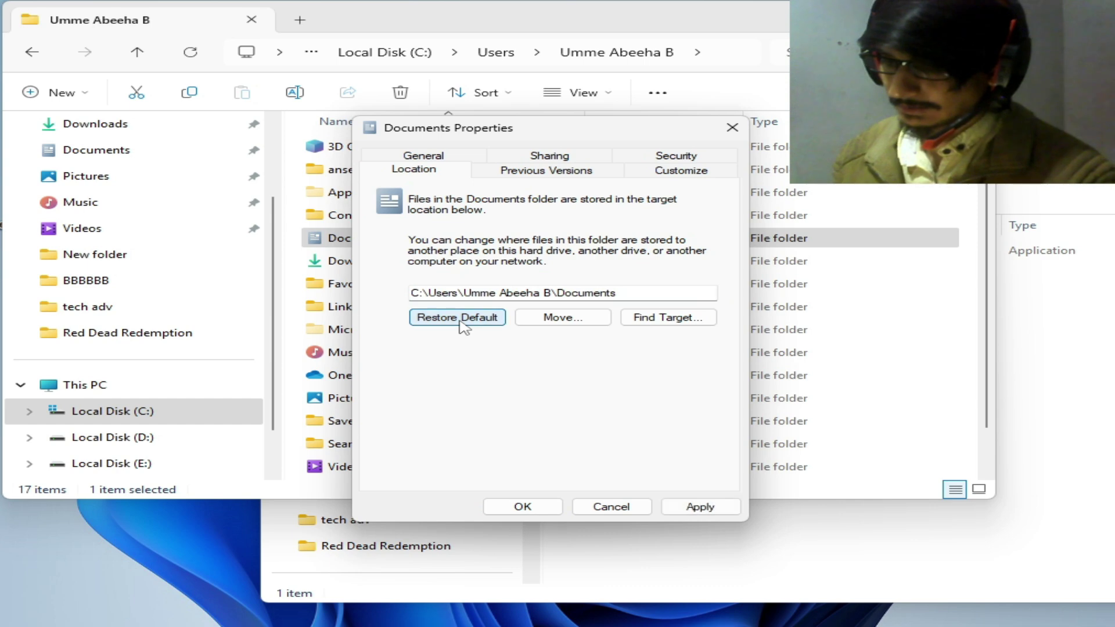
pyautogui.click(699, 506)
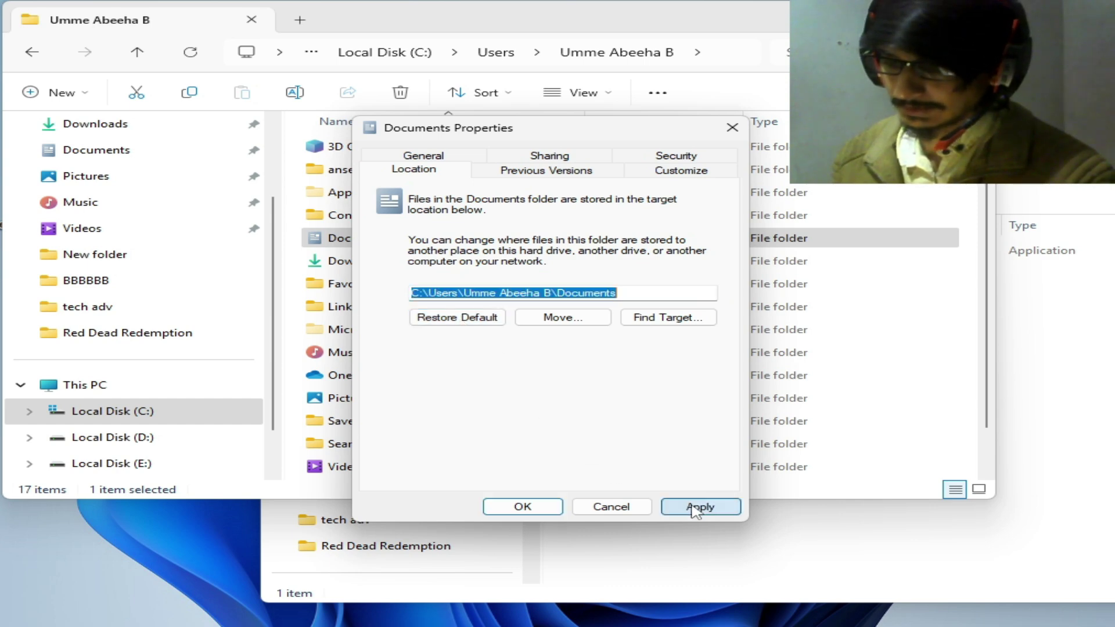
pyautogui.click(540, 503)
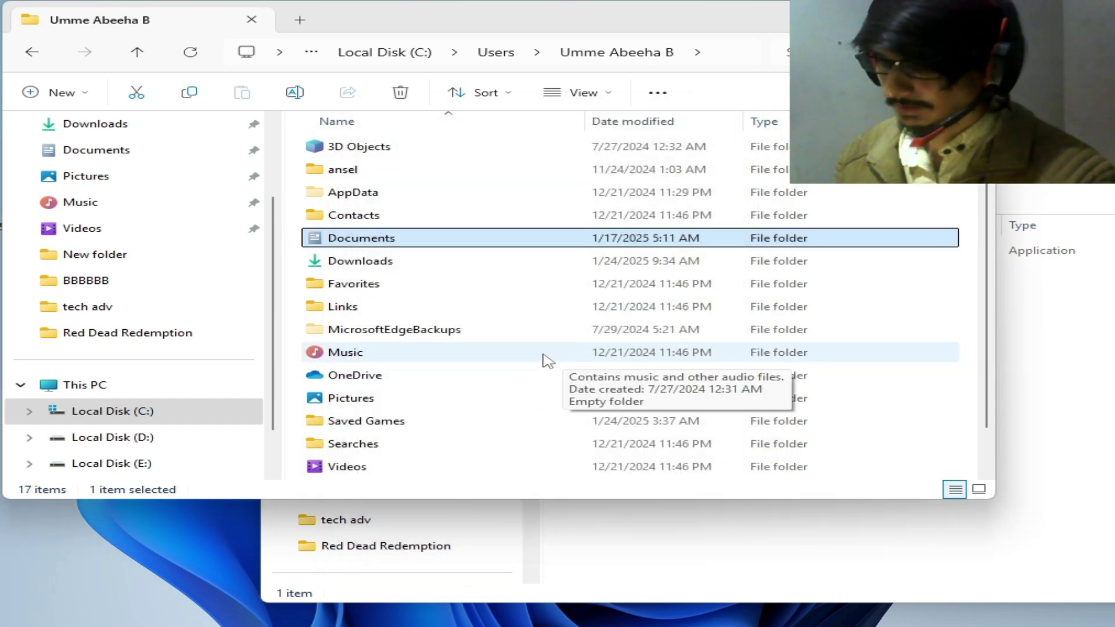
# - Browse OneDrive's Documents folder, view its properties, then close the OneDrive window
pyautogui.doubleClick(346, 382)
pyautogui.click(370, 174)
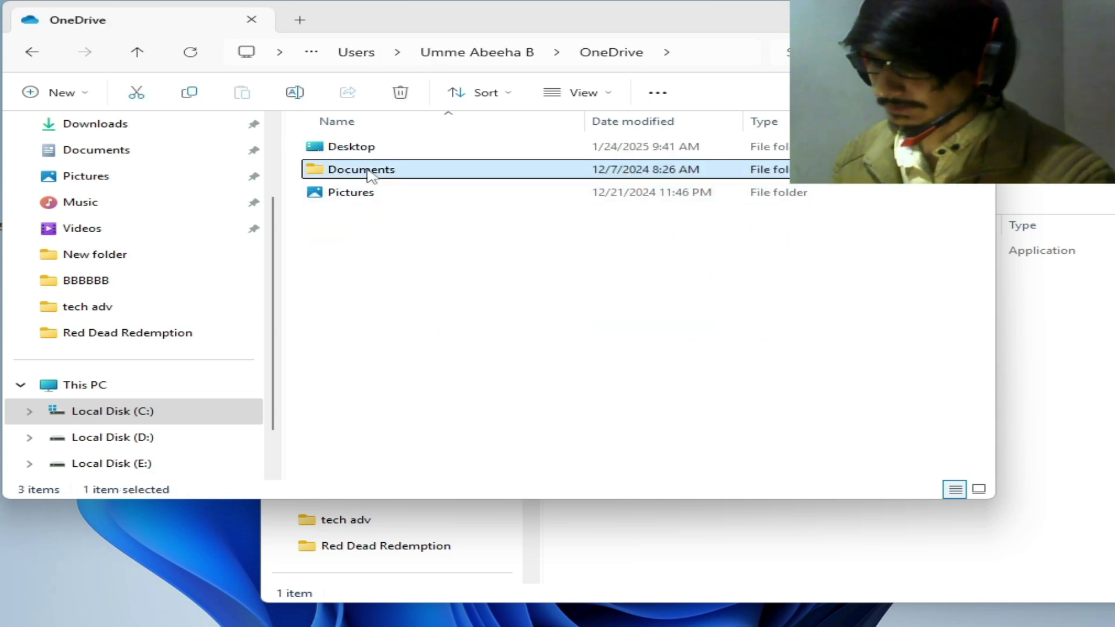
pyautogui.doubleClick(371, 174)
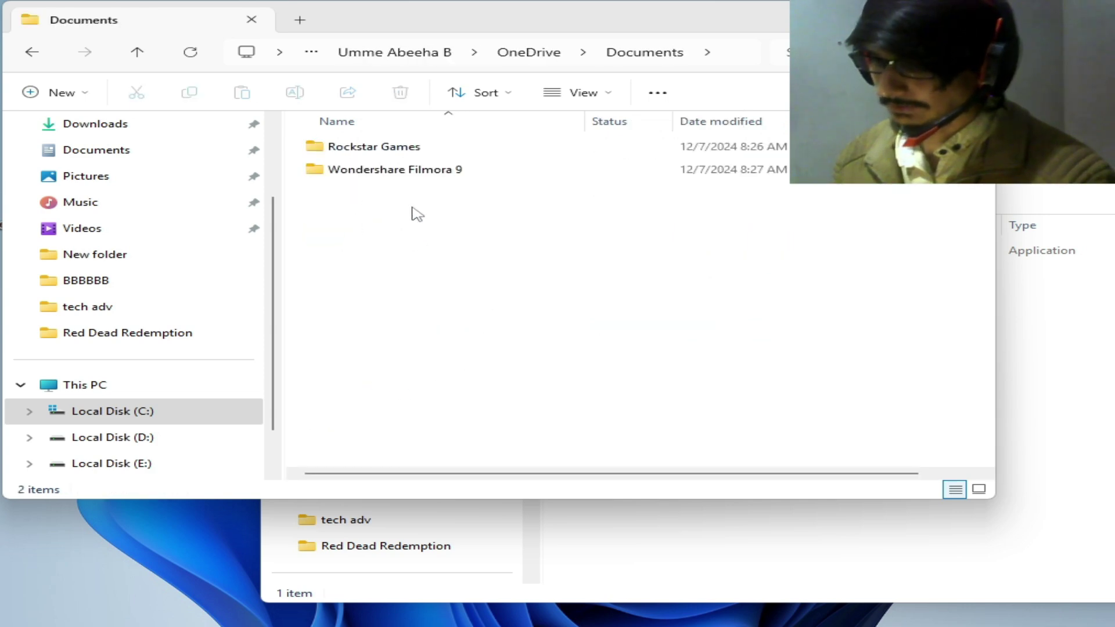
pyautogui.click(32, 52)
pyautogui.rightClick(368, 175)
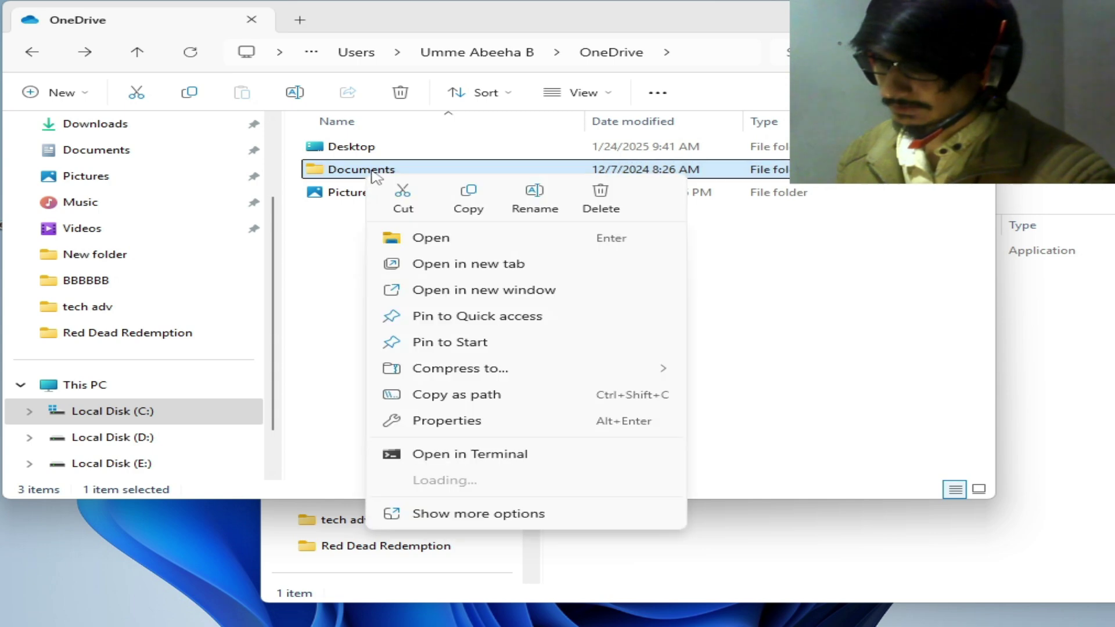
pyautogui.click(470, 421)
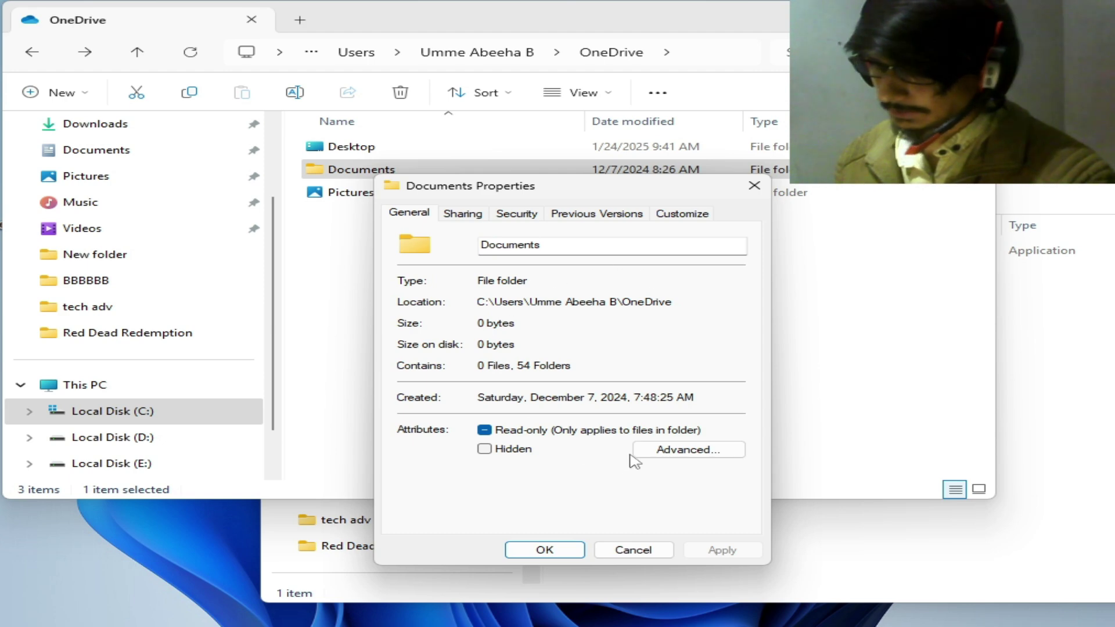
pyautogui.click(566, 555)
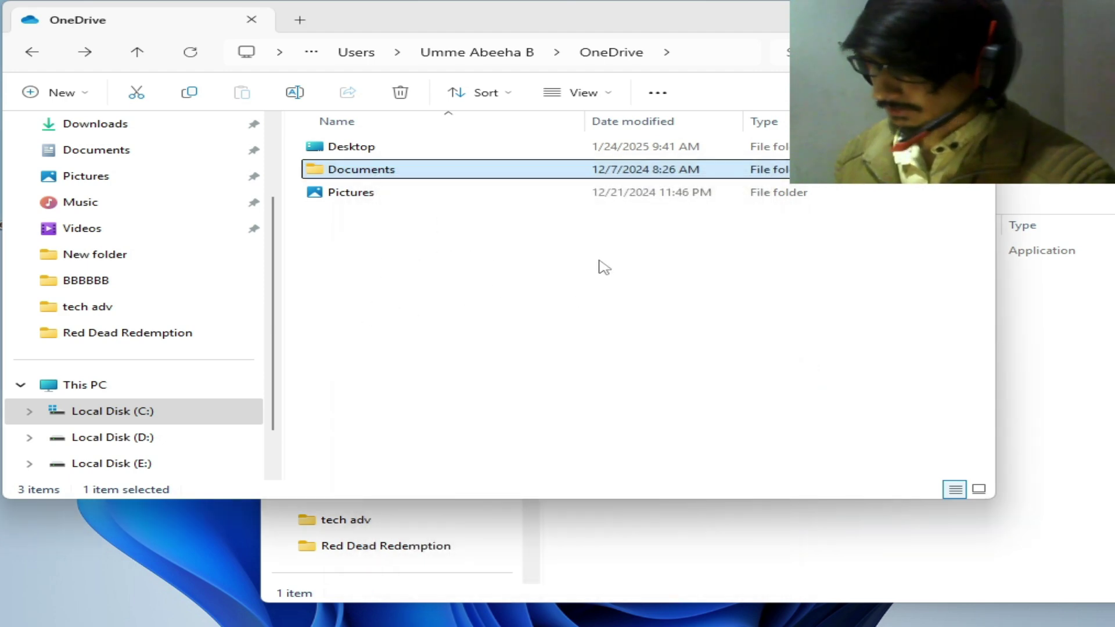
pyautogui.hotkey('ctrl', 'w')
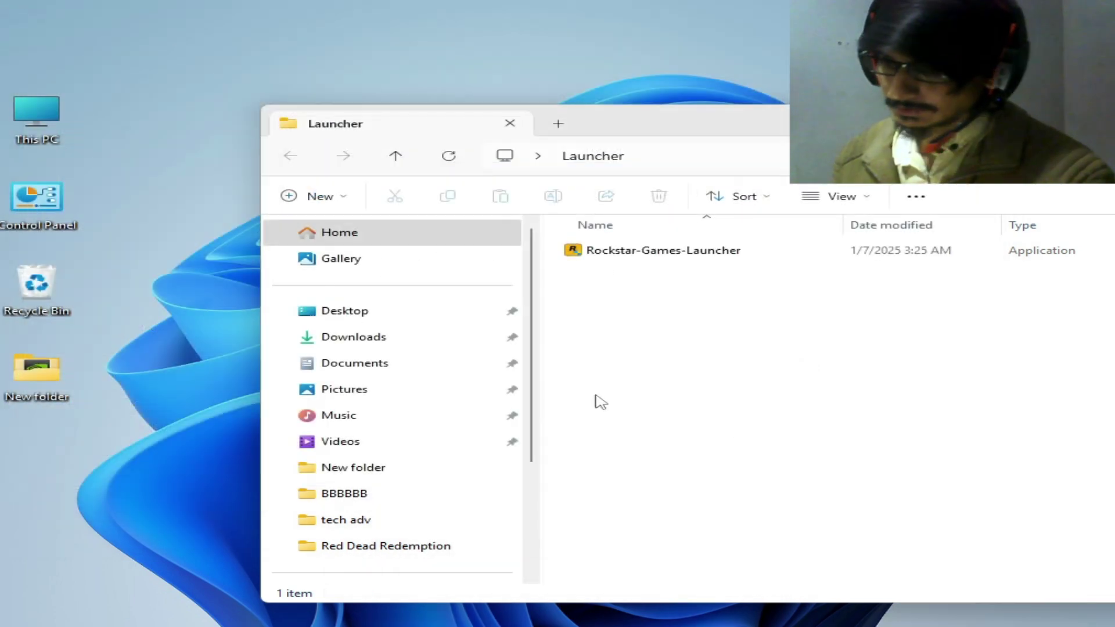
# - Enable 'Run this program as an administrator' on Rockstar-Games-Launcher's Compatibility tab and apply
pyautogui.click(619, 258)
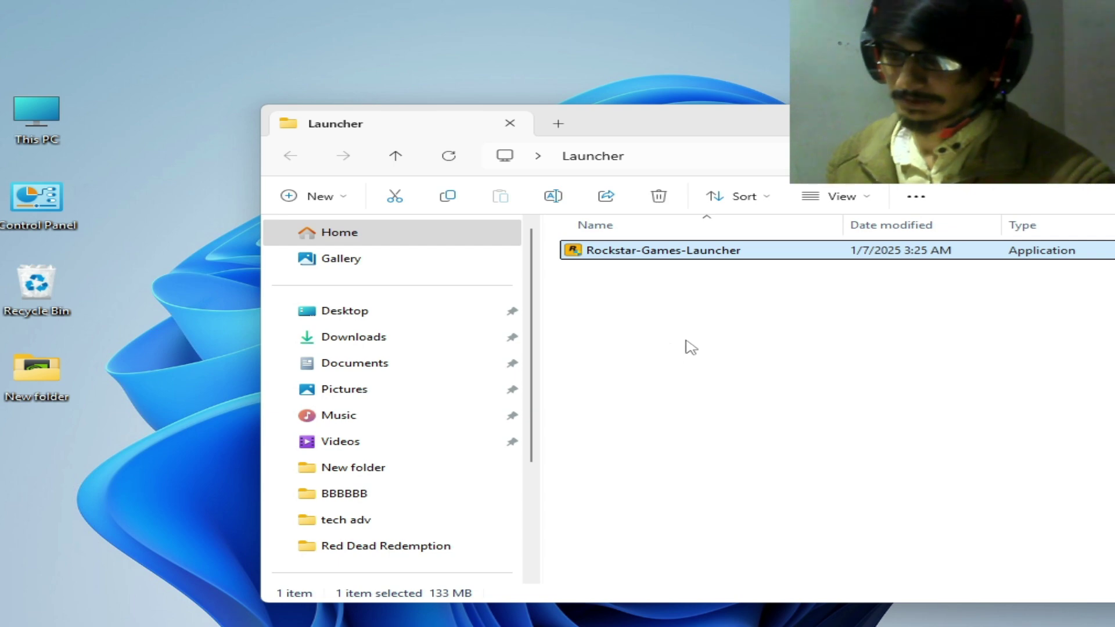
pyautogui.rightClick(637, 260)
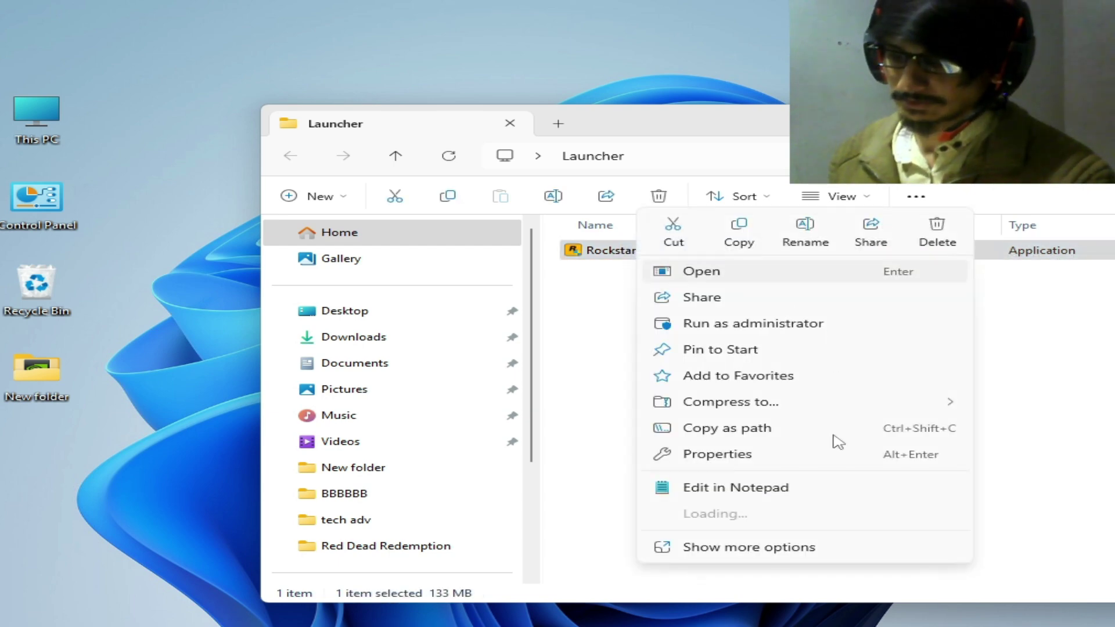
pyautogui.click(705, 456)
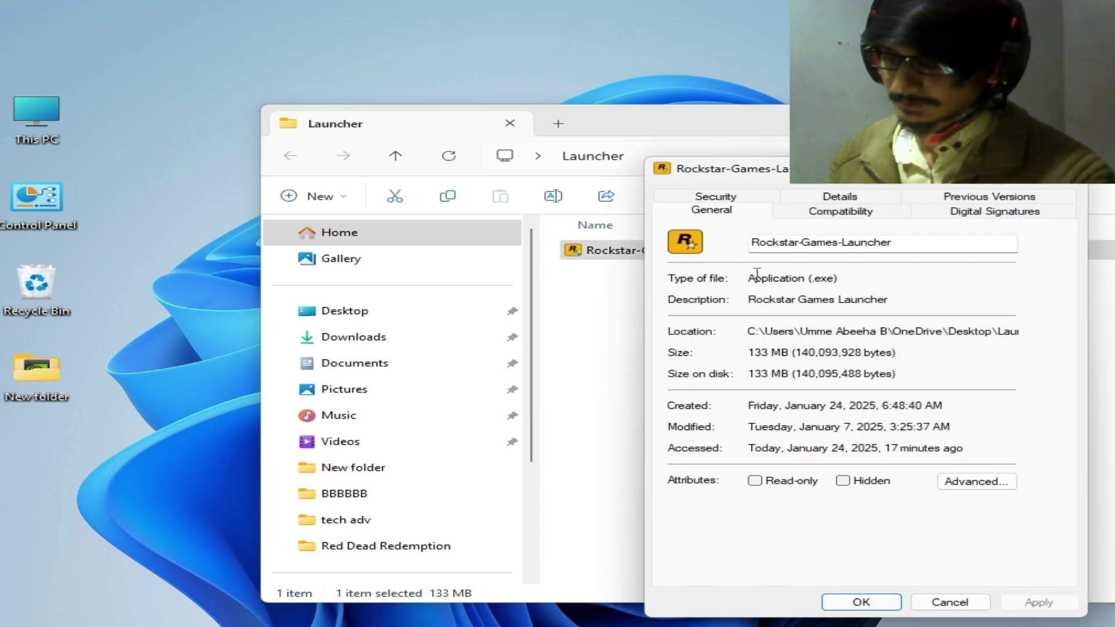
pyautogui.click(862, 221)
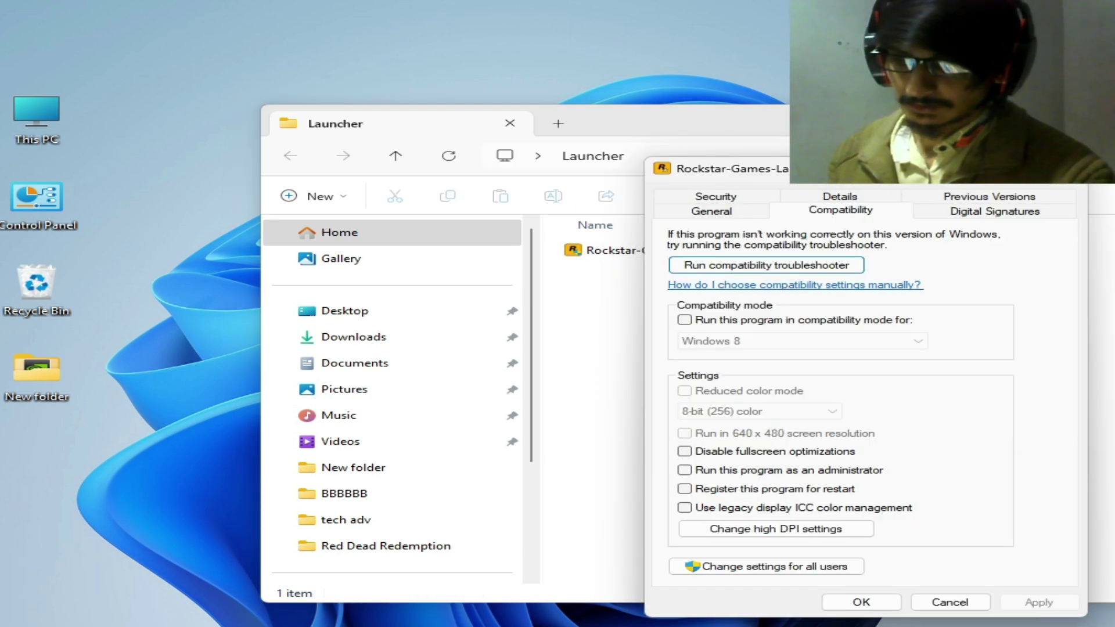
pyautogui.moveTo(959, 171); pyautogui.dragTo(654, 137)
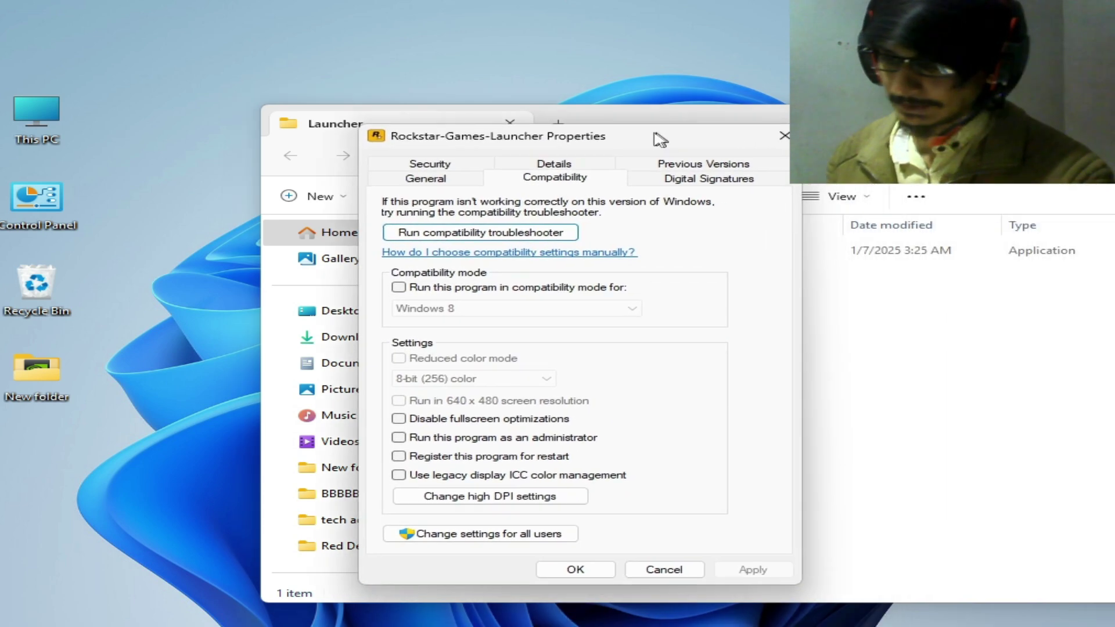
pyautogui.click(452, 179)
pyautogui.click(519, 180)
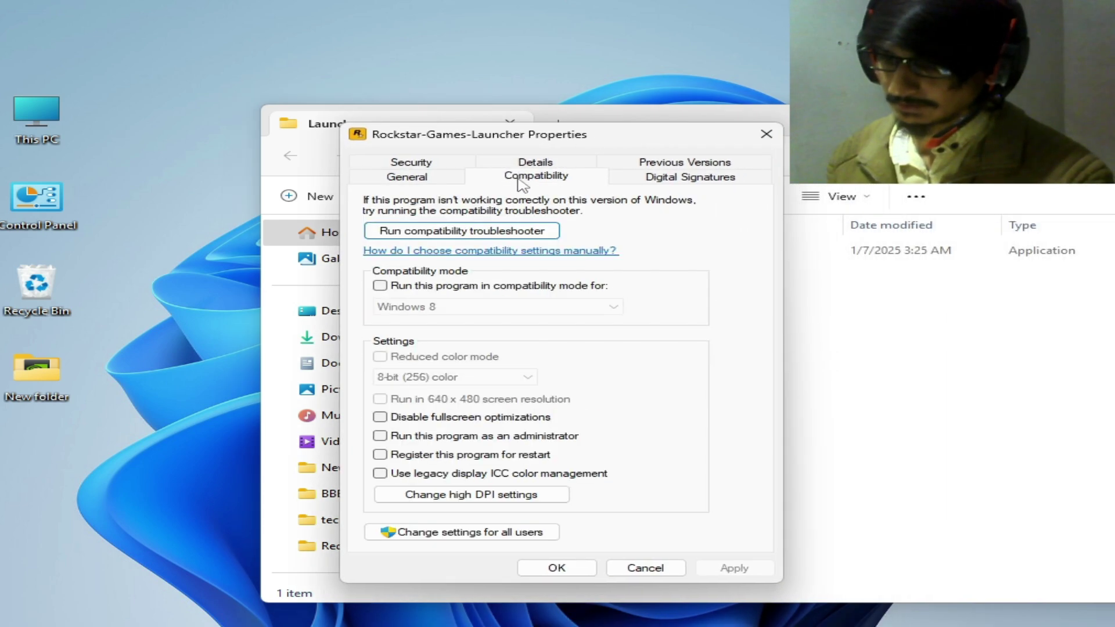
pyautogui.click(381, 286)
pyautogui.click(380, 286)
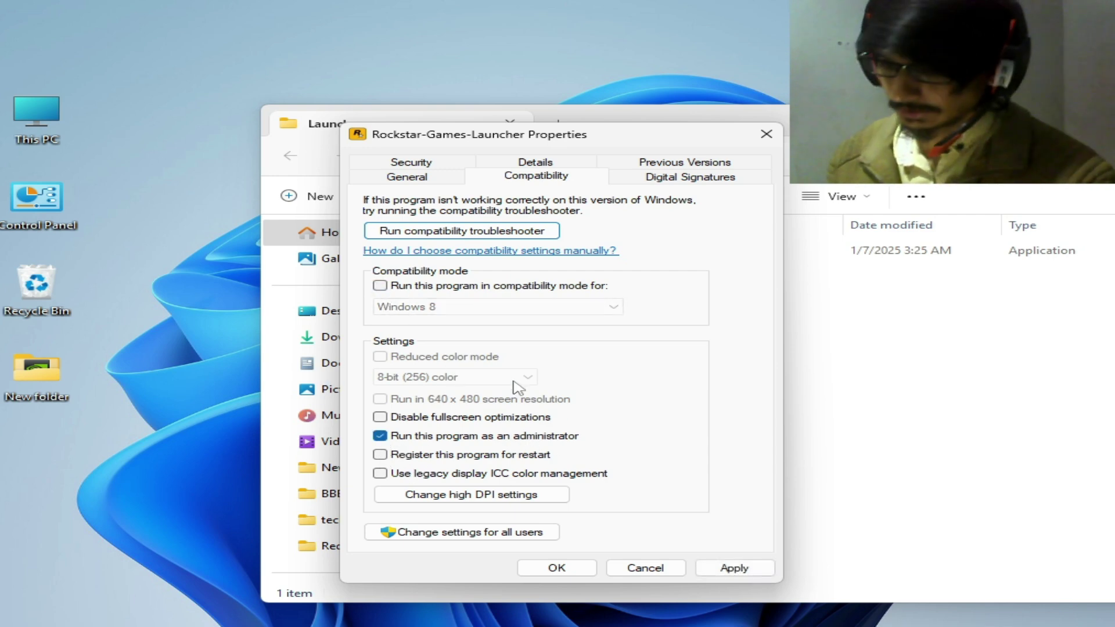
pyautogui.click(734, 568)
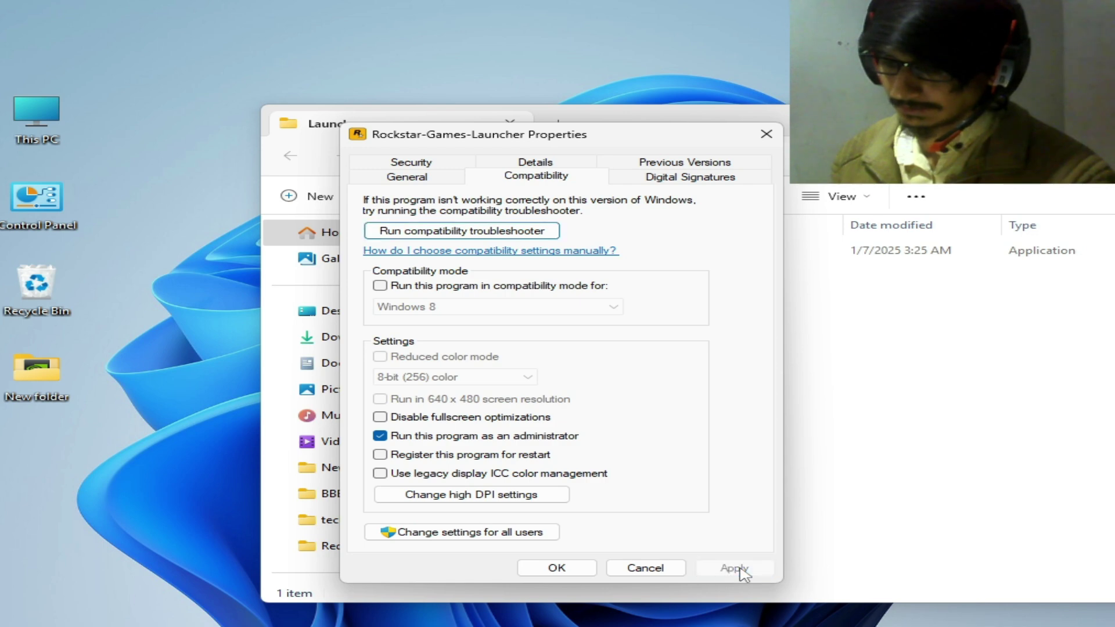
pyautogui.click(556, 567)
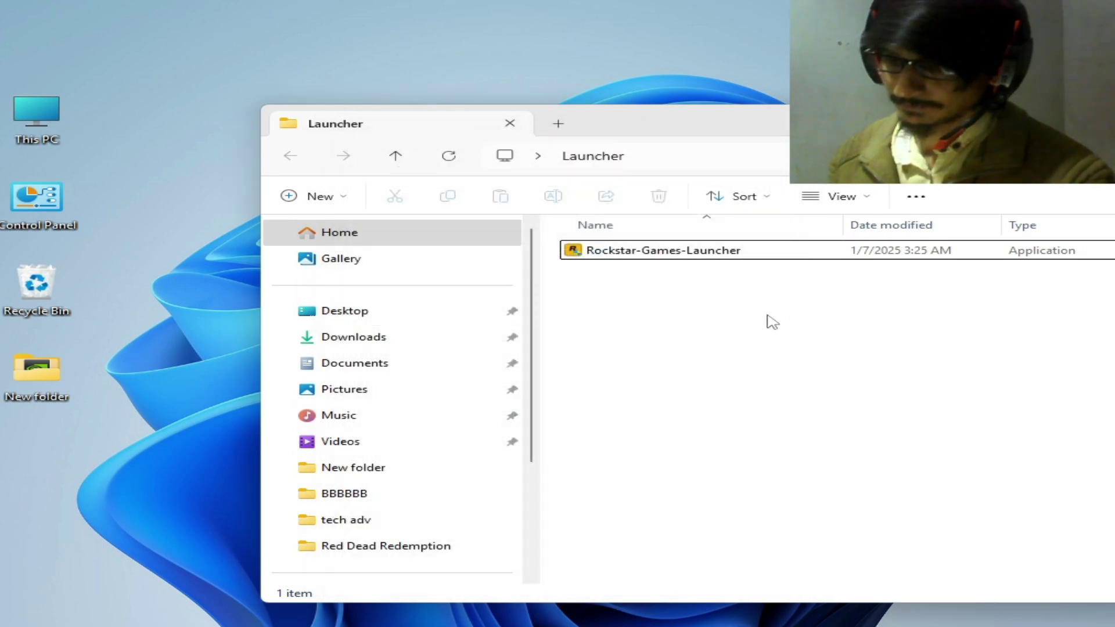
# - Run Rockstar-Games-Launcher as administrator
pyautogui.click(610, 254)
pyautogui.rightClick(611, 254)
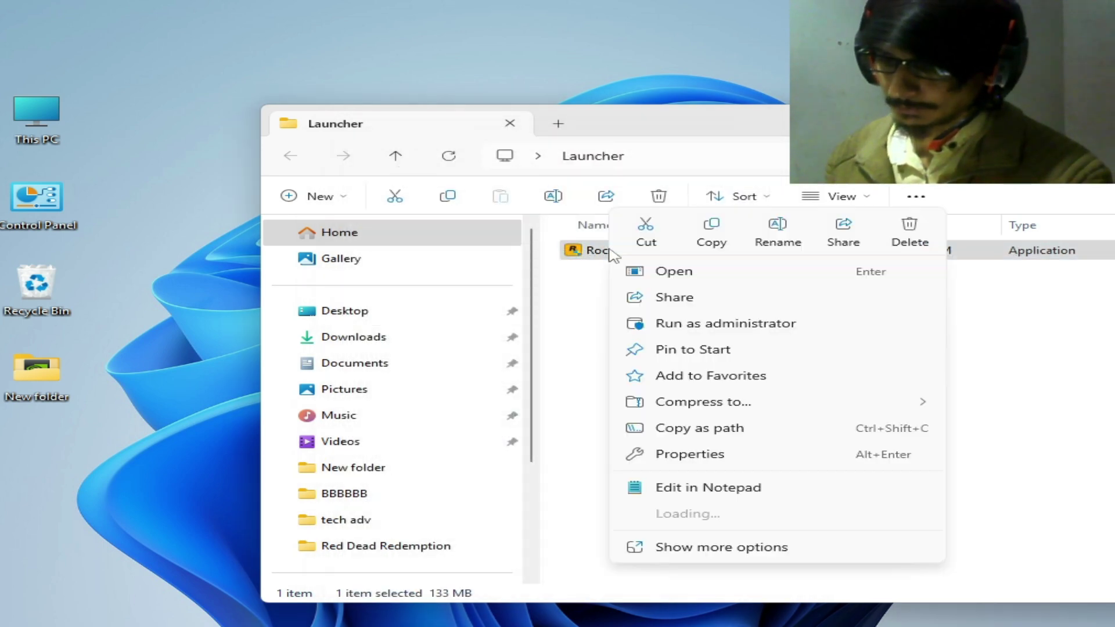
pyautogui.click(668, 326)
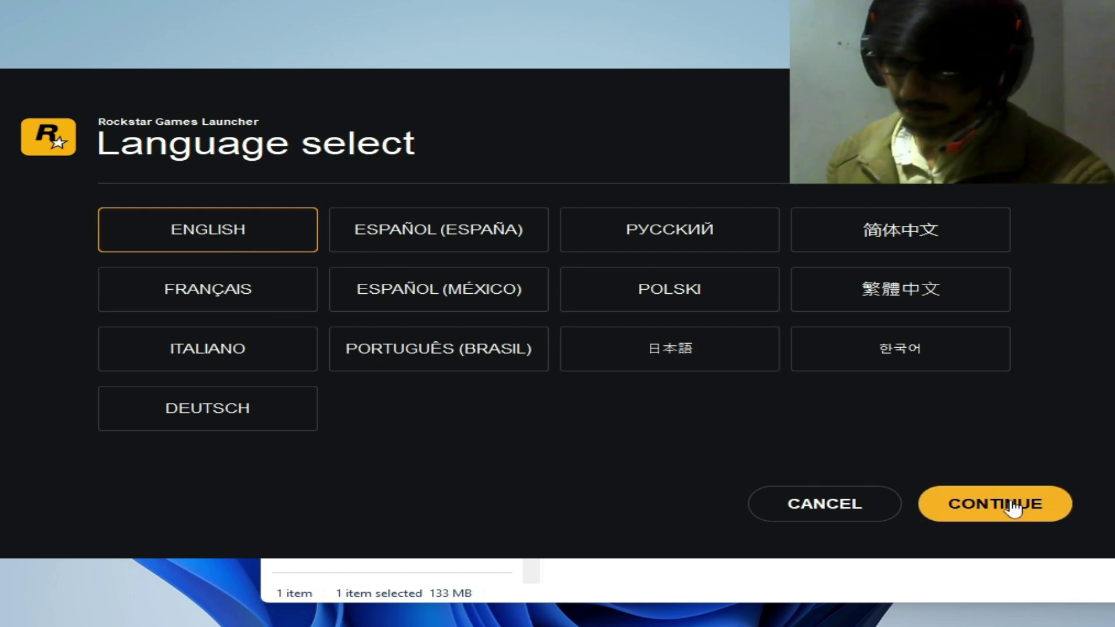
# - Keep English and accept Rockstar's Terms of Service in the launcher installer
pyautogui.click(1013, 509)
pyautogui.click(1012, 508)
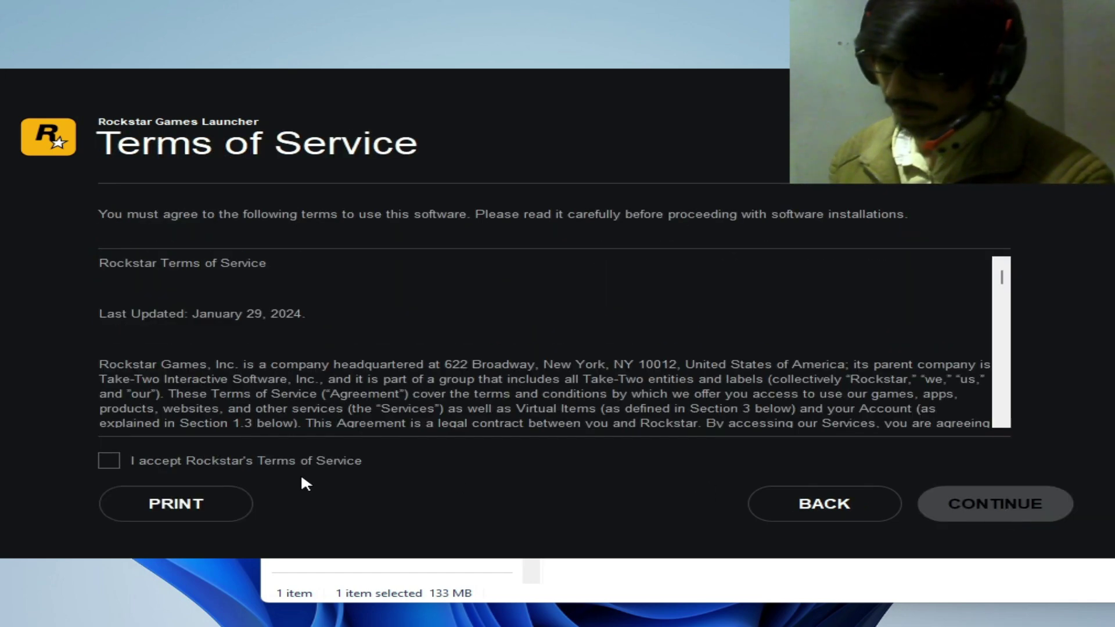
pyautogui.click(109, 465)
pyautogui.click(995, 503)
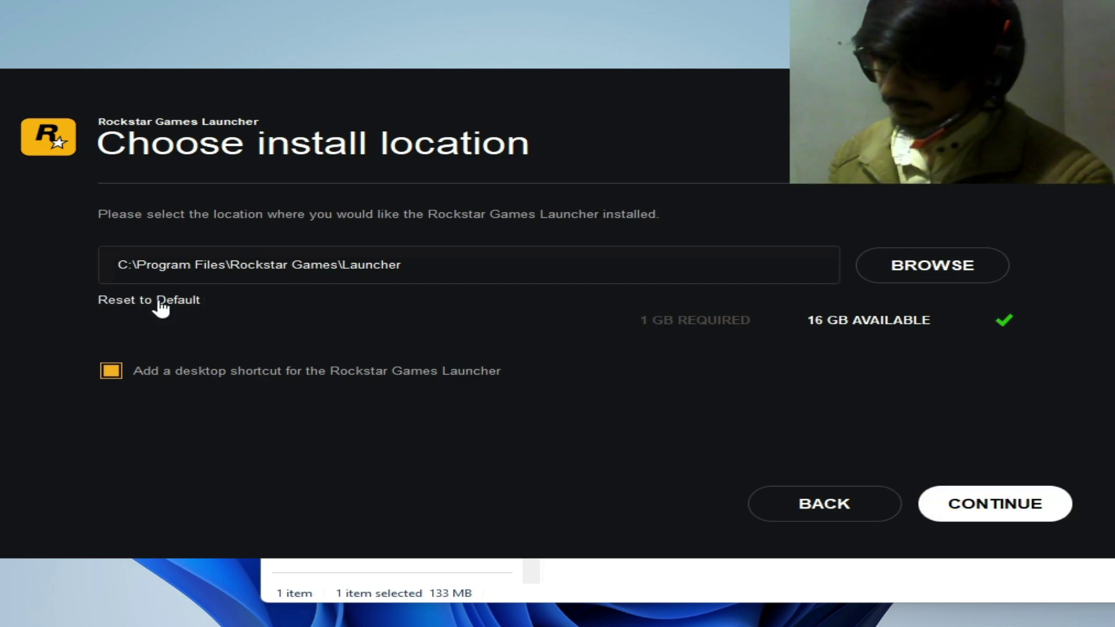
# - Keep the default C:\Program Files\Rockstar Games\Launcher folder and install the launcher
pyautogui.click(963, 285)
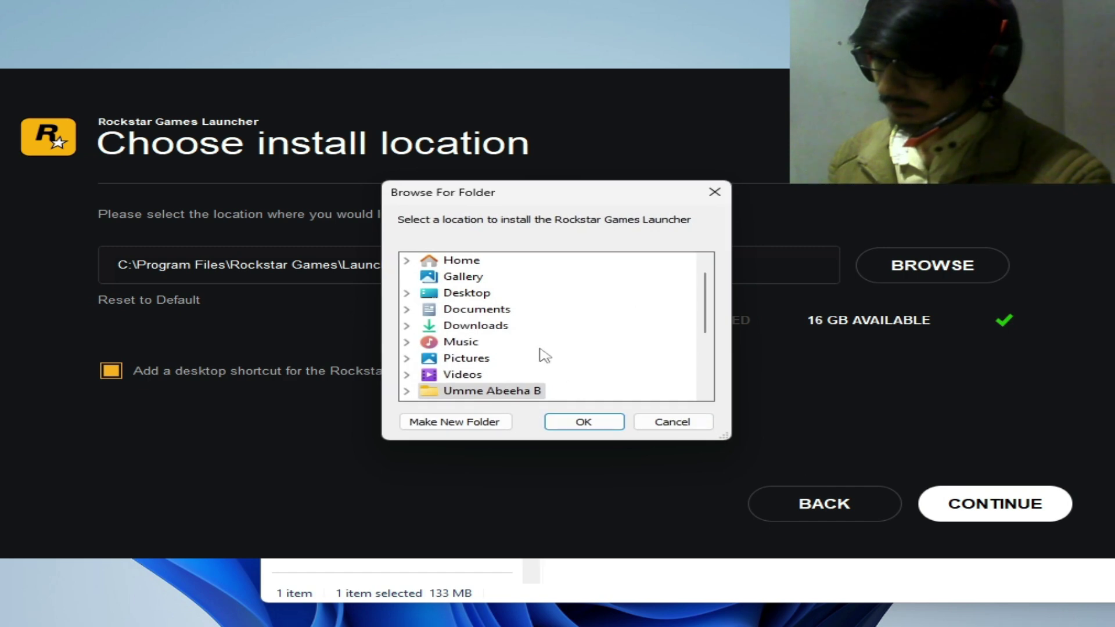
pyautogui.click(668, 422)
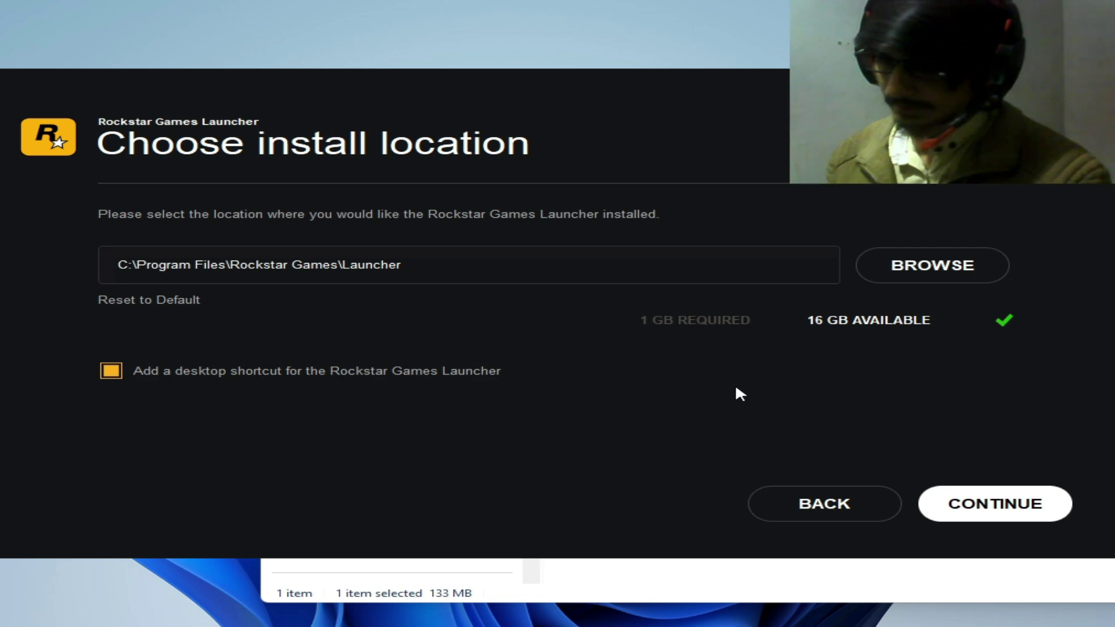
pyautogui.click(984, 507)
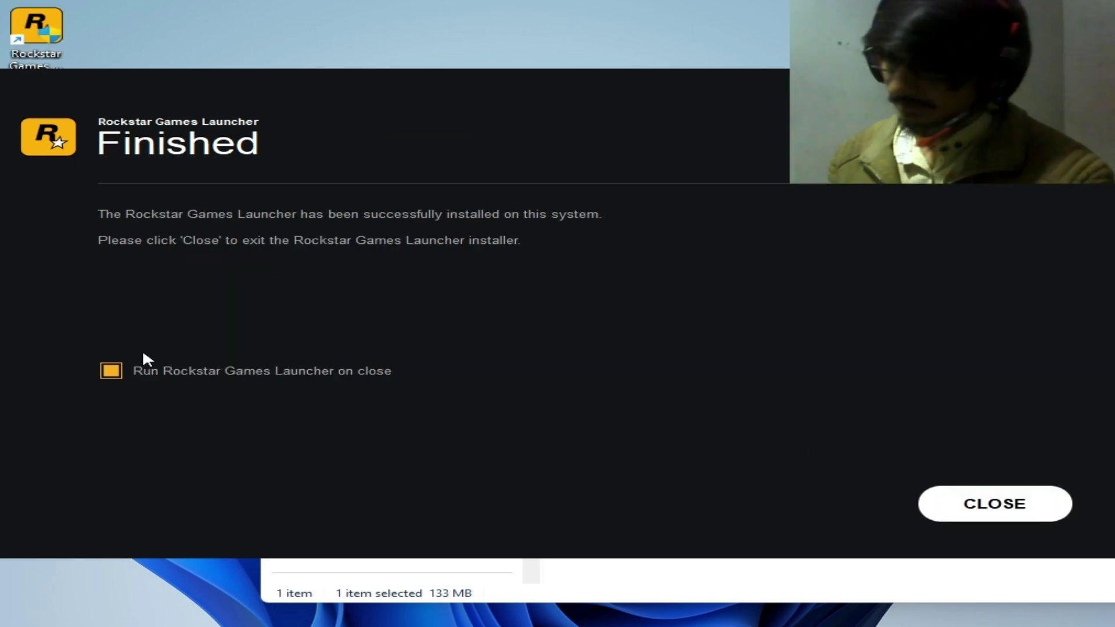
# - Close the finished installer, open Services from a Windows search for 'services', and reposition its window
pyautogui.click(994, 503)
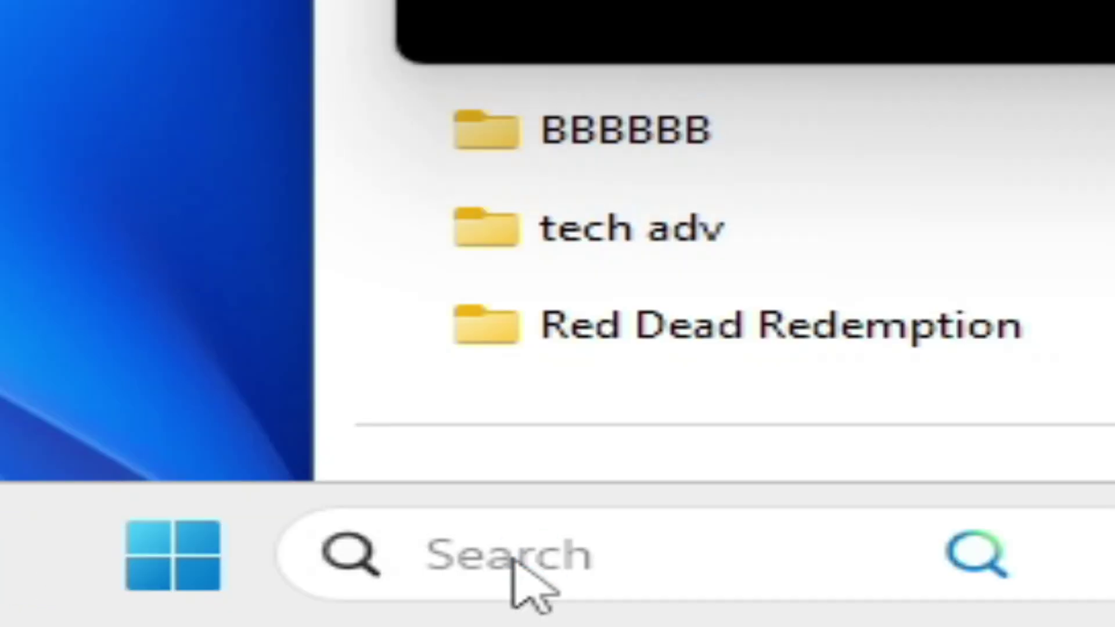
pyautogui.click(306, 613)
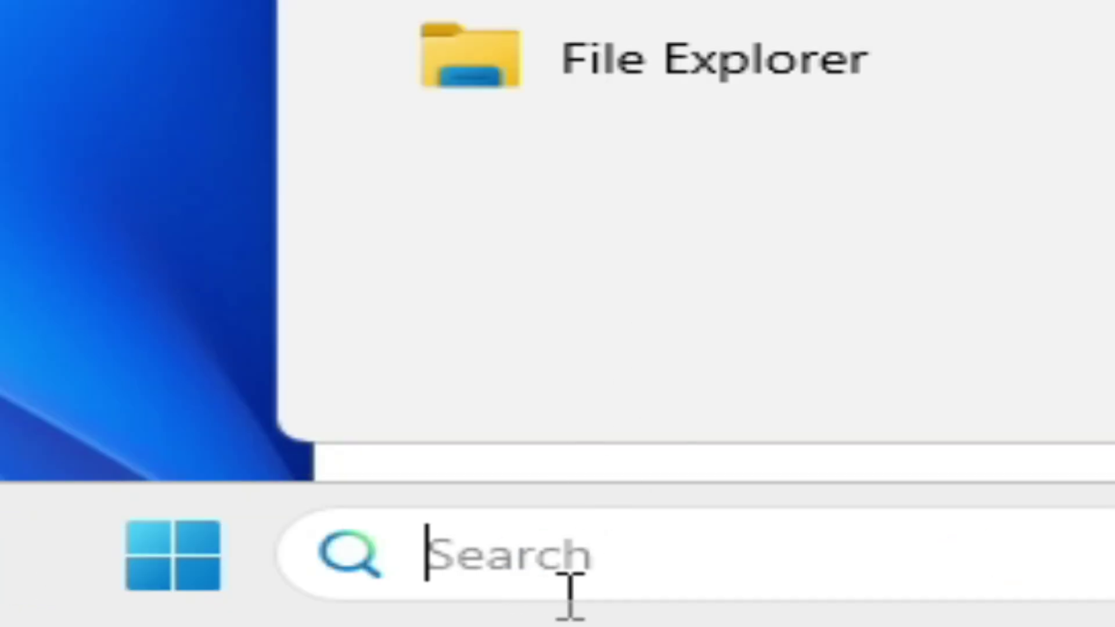
pyautogui.write('servi')
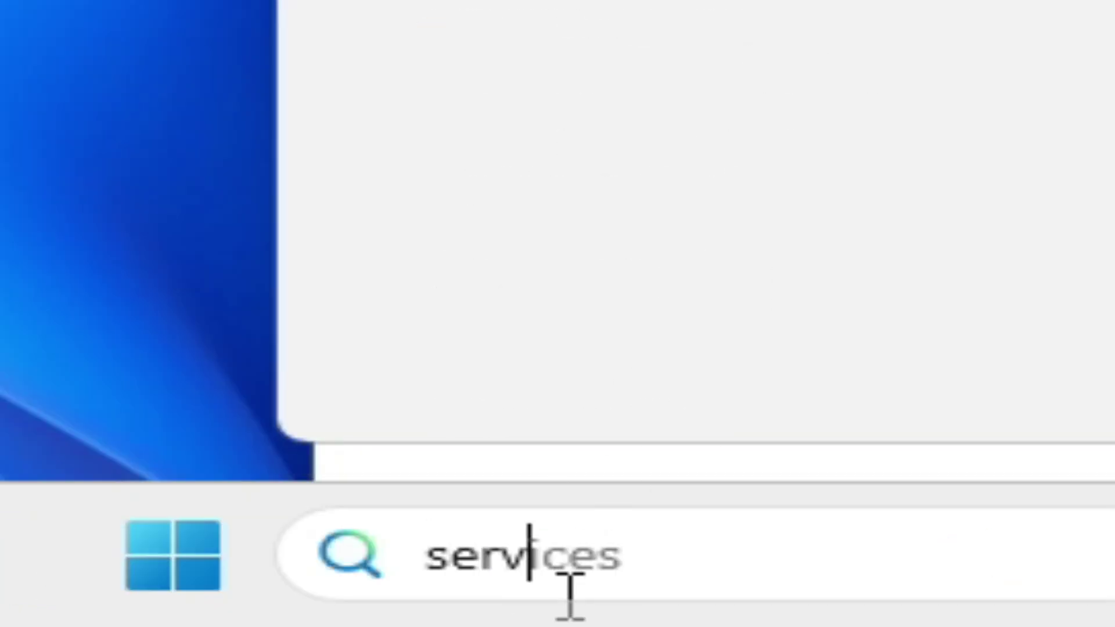
pyautogui.write('ces')
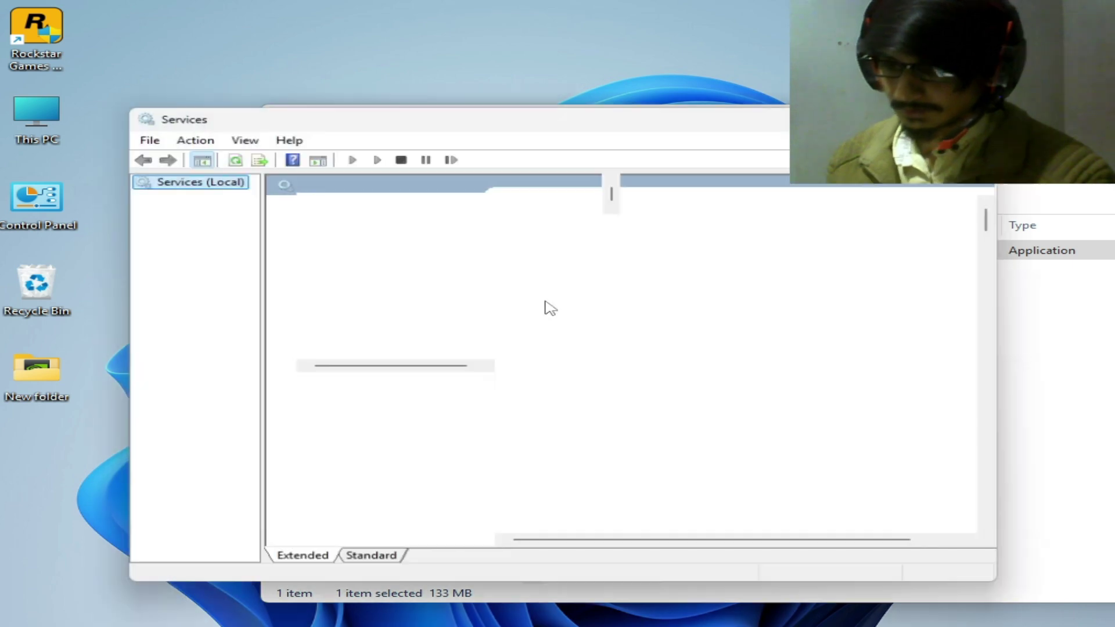
pyautogui.moveTo(666, 119); pyautogui.dragTo(638, 284)
pyautogui.click(662, 193)
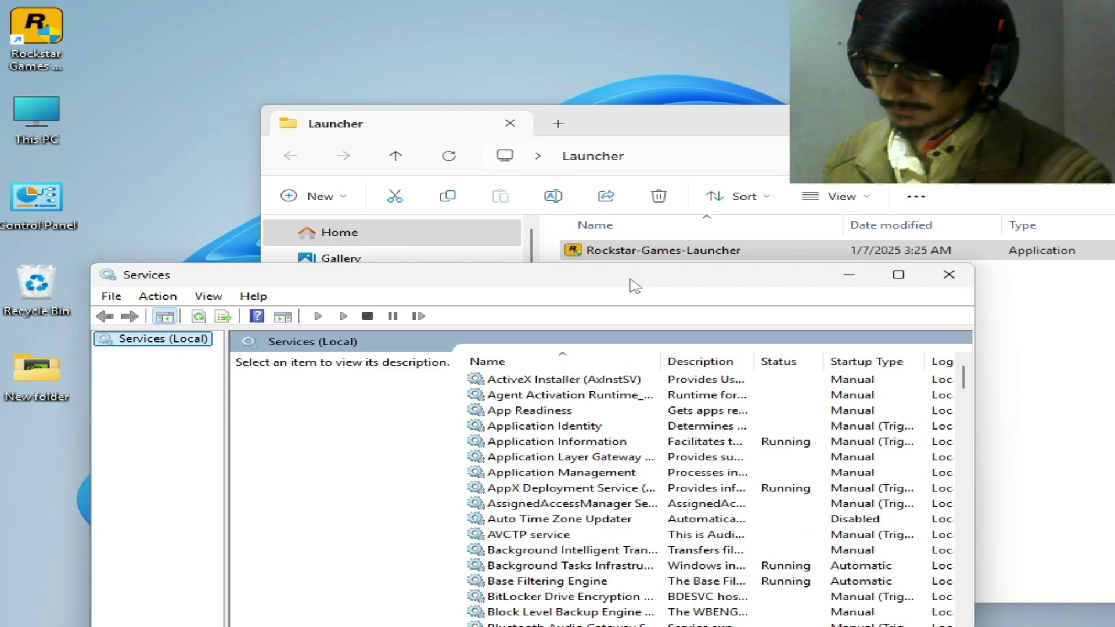
pyautogui.moveTo(631, 279); pyautogui.dragTo(656, 77)
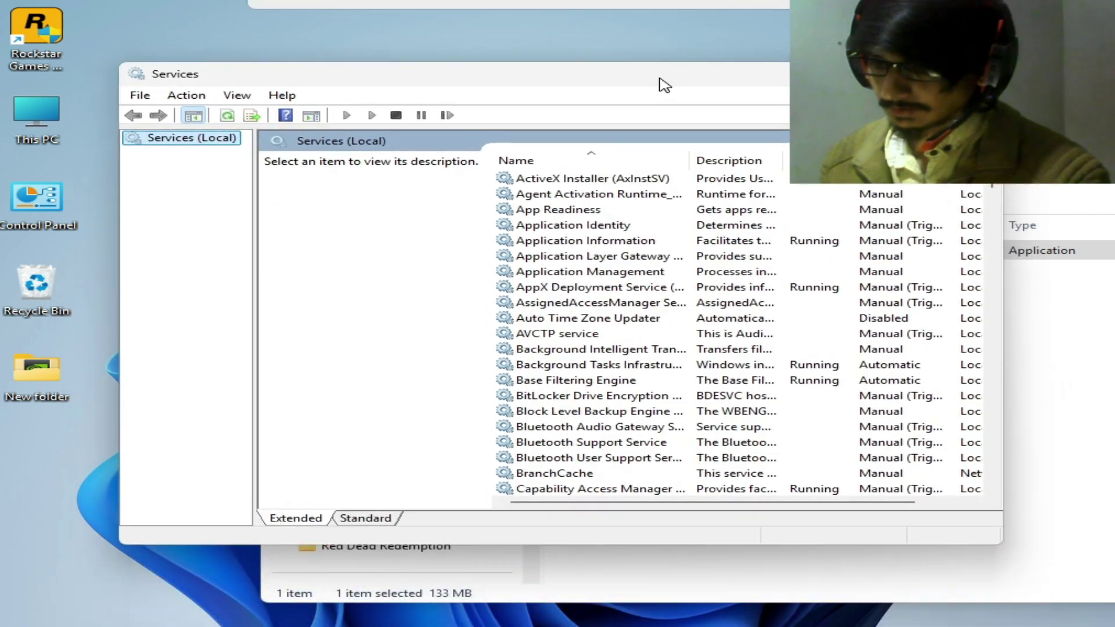
pyautogui.moveTo(993, 187); pyautogui.dragTo(997, 350)
# - Set Program Compatibility Assistant Service's startup type to Automatic and apply it
pyautogui.click(628, 411)
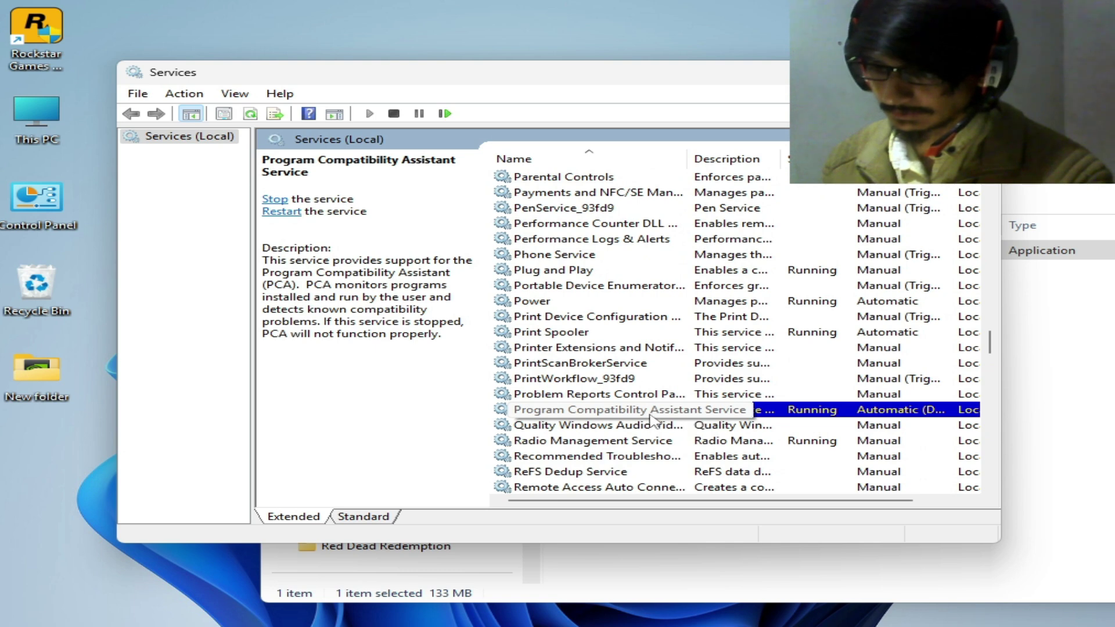
pyautogui.rightClick(647, 413)
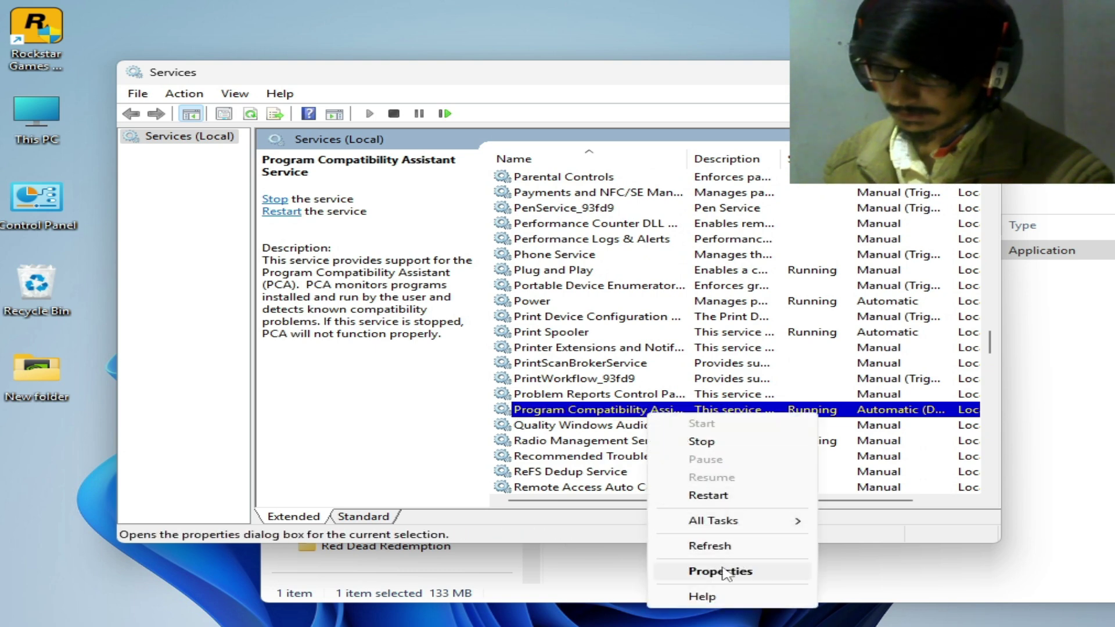
pyautogui.click(722, 572)
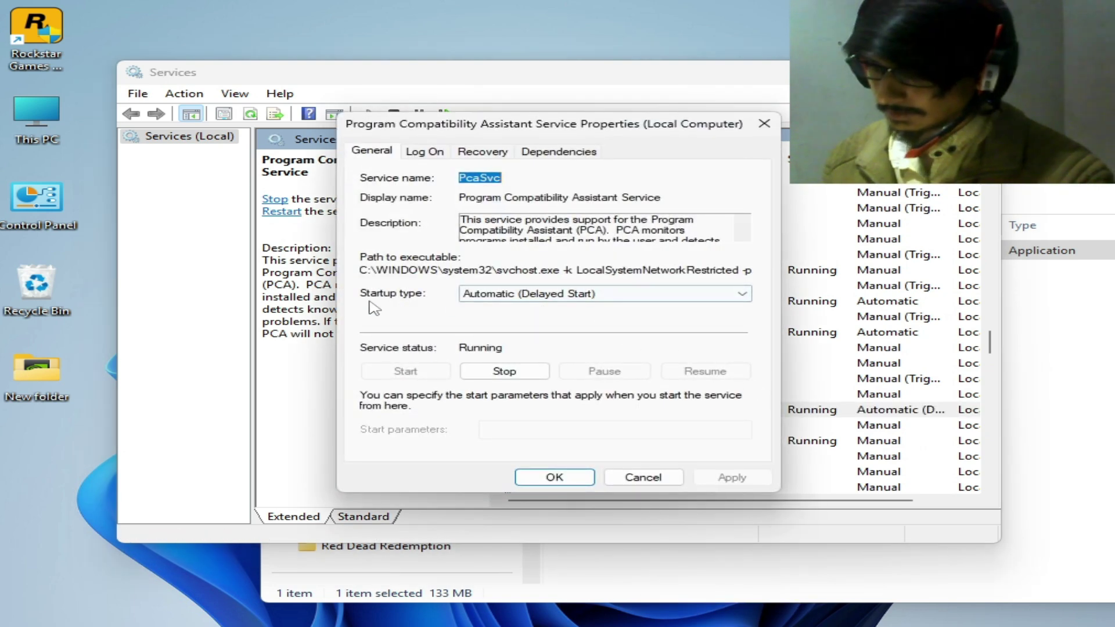
pyautogui.click(500, 295)
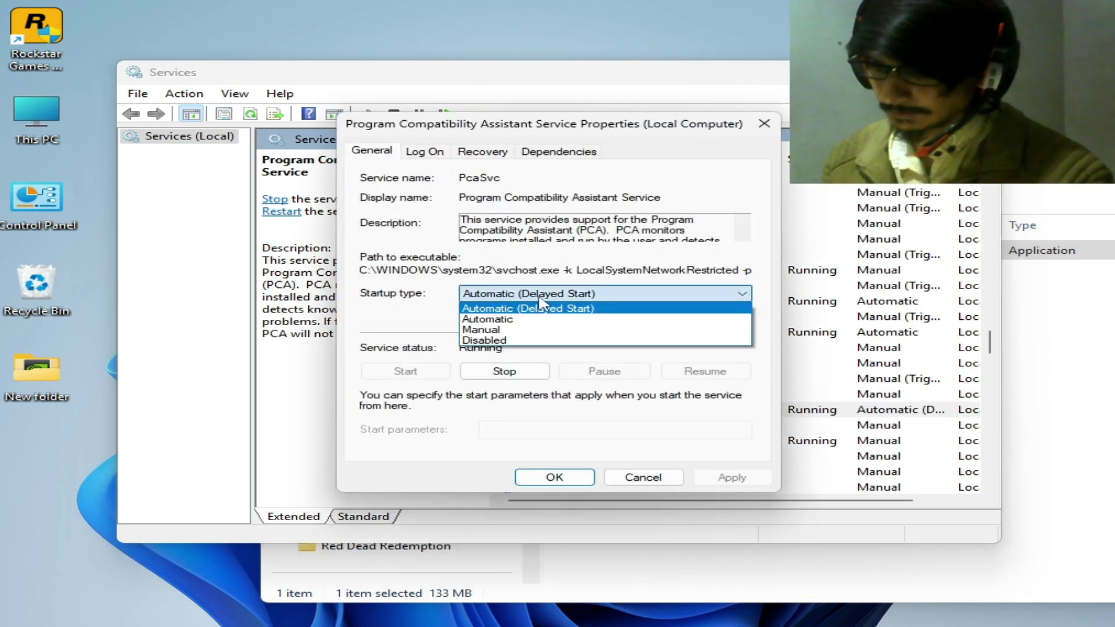
pyautogui.click(504, 320)
pyautogui.click(731, 477)
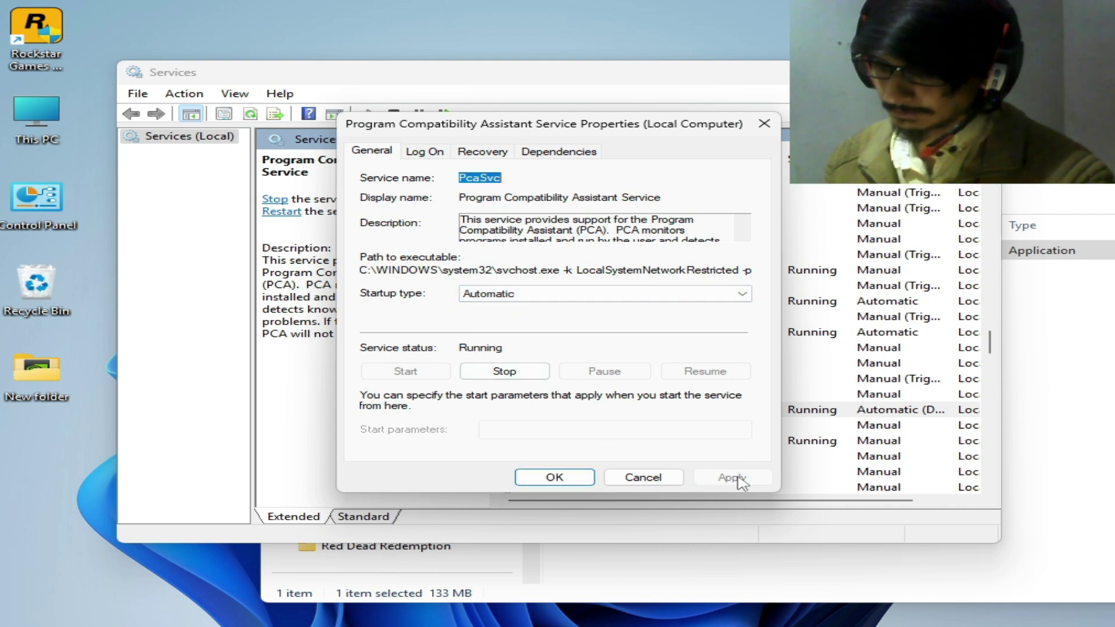
# - Allow the service to interact with the desktop, then start it and close its properties
pyautogui.click(426, 152)
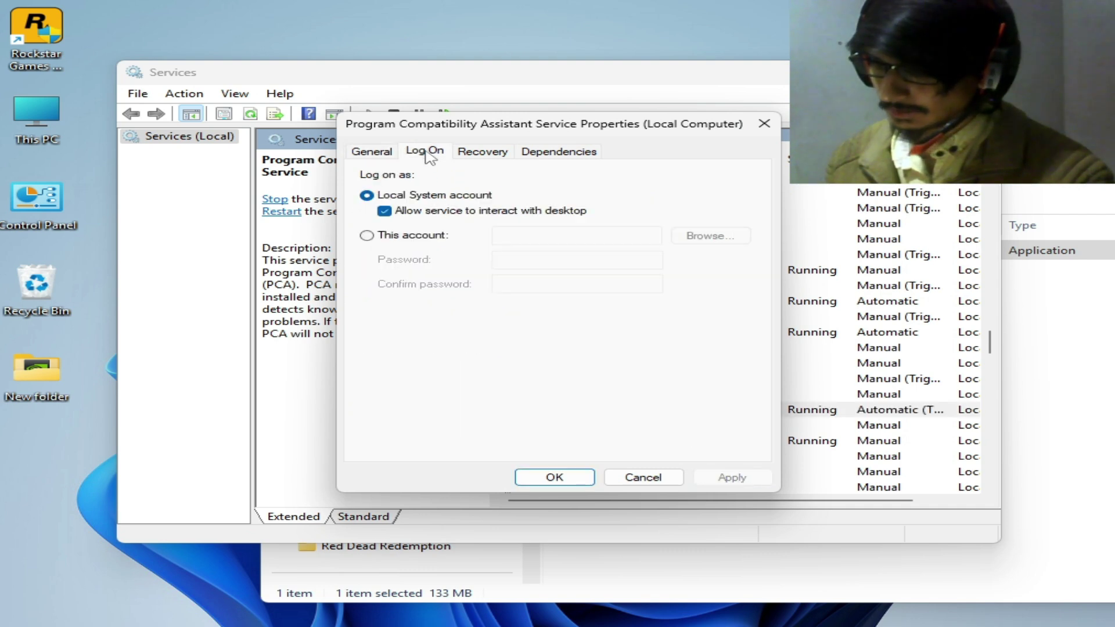
pyautogui.click(384, 212)
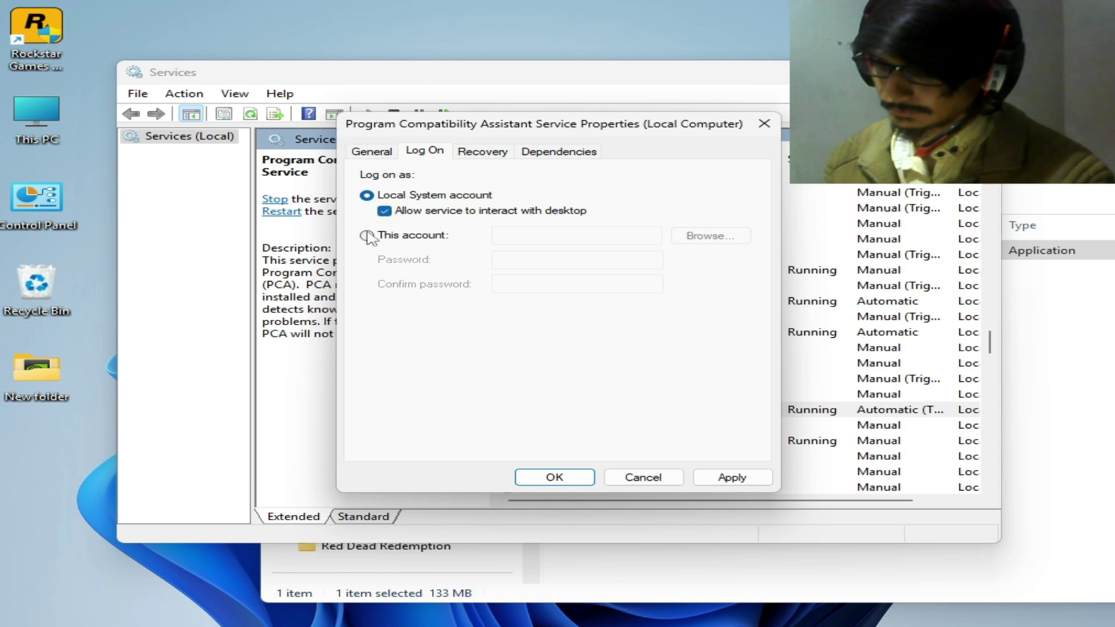
pyautogui.click(730, 476)
pyautogui.click(372, 152)
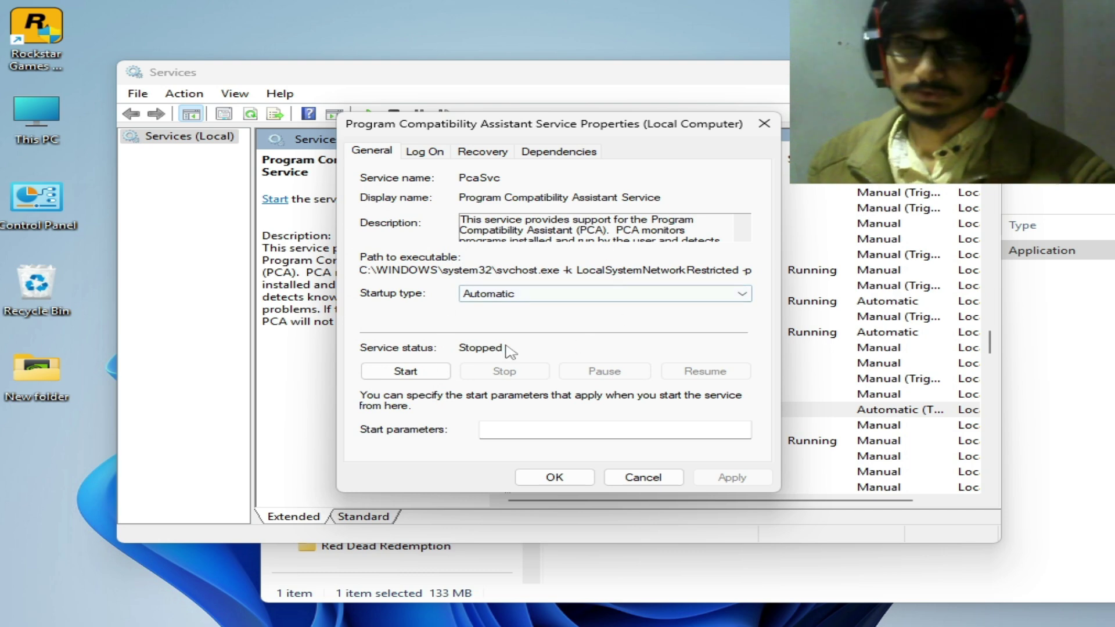
pyautogui.click(404, 372)
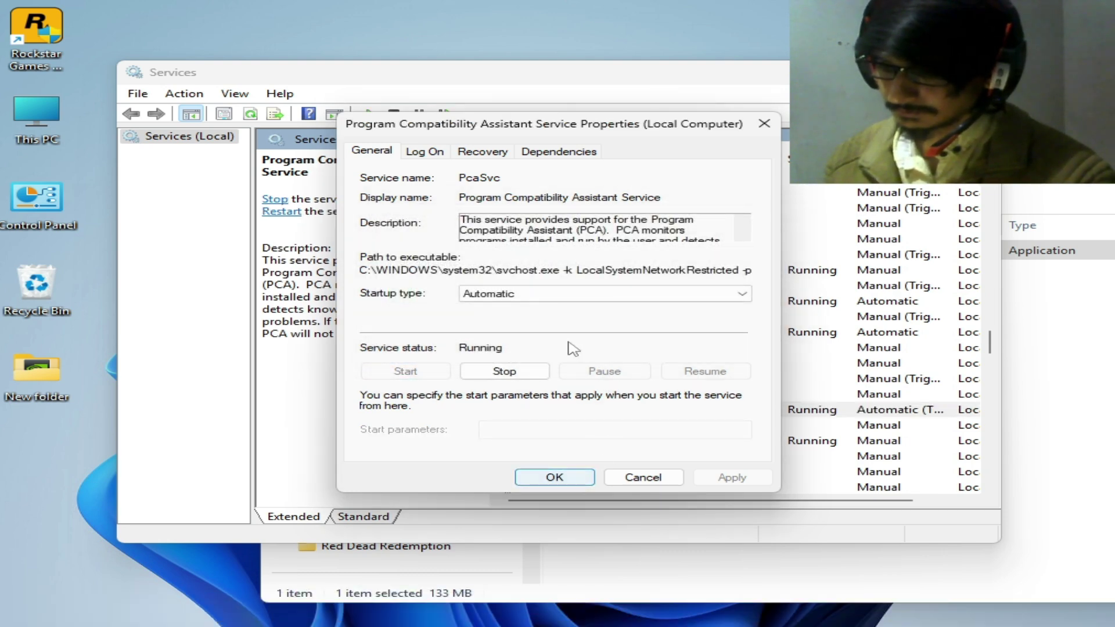
pyautogui.click(556, 476)
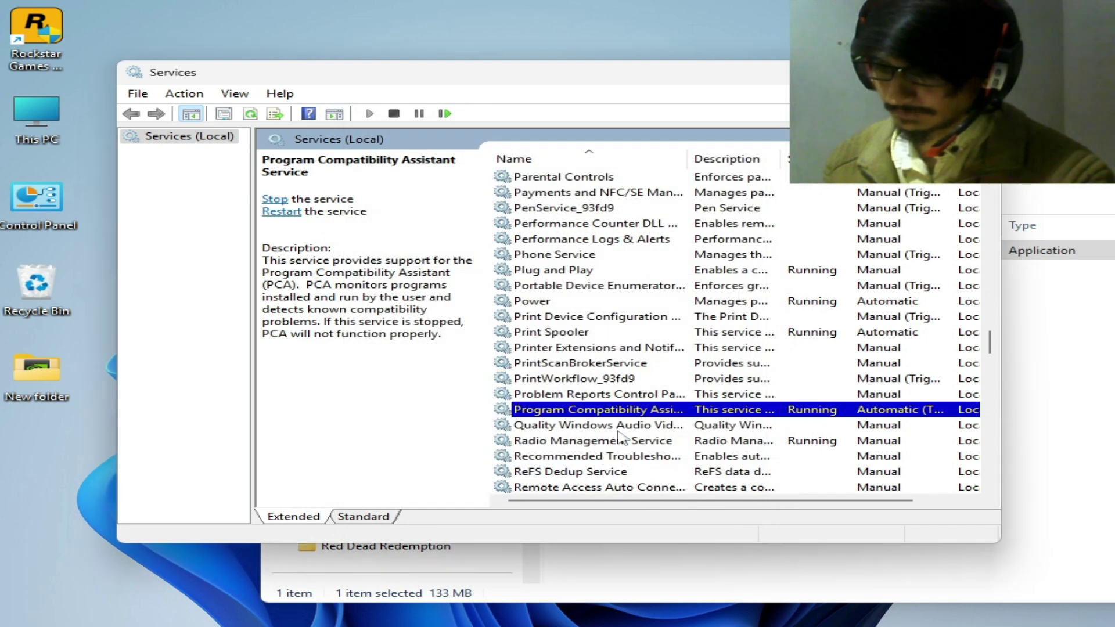
# - Set Rockstar Game Library Service's startup type to Automatic and apply it
pyautogui.moveTo(991, 344); pyautogui.dragTo(992, 368)
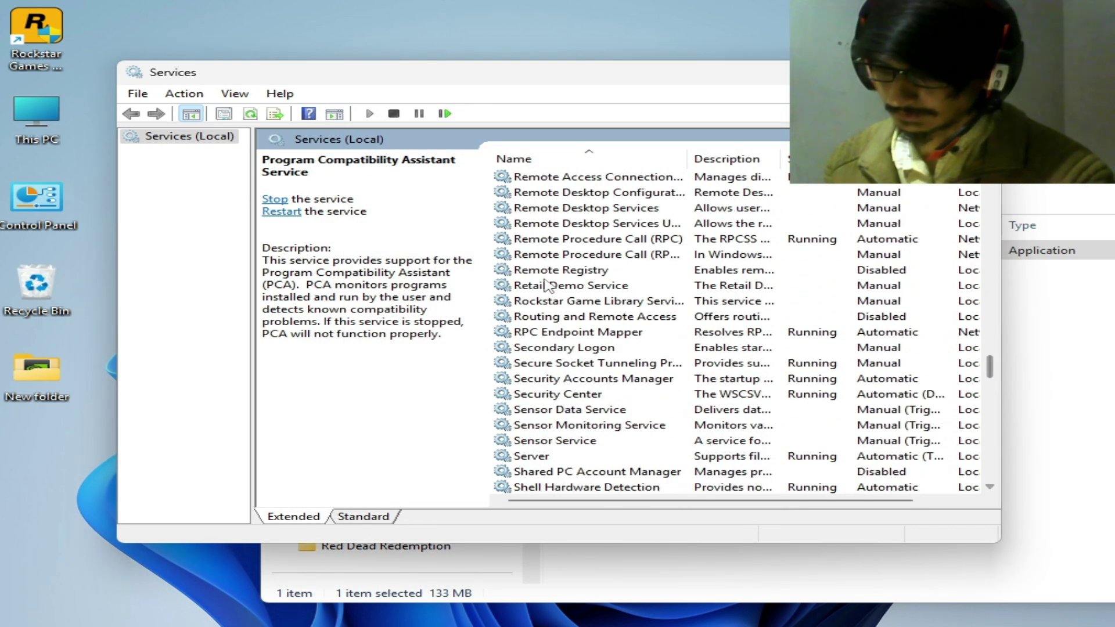
pyautogui.click(559, 300)
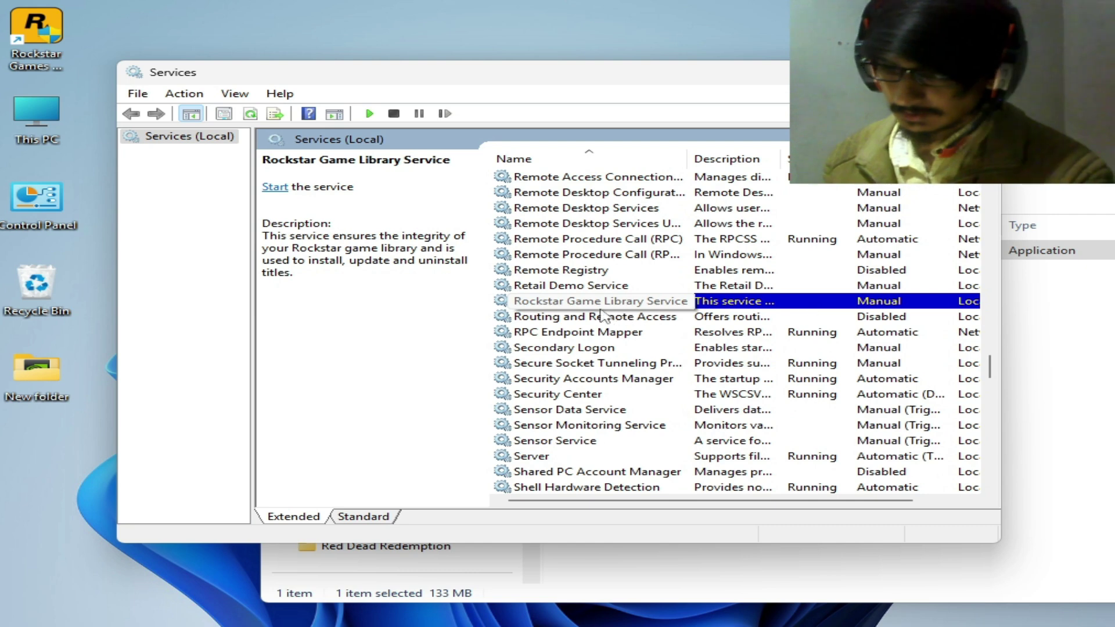
pyautogui.rightClick(600, 300)
pyautogui.click(674, 462)
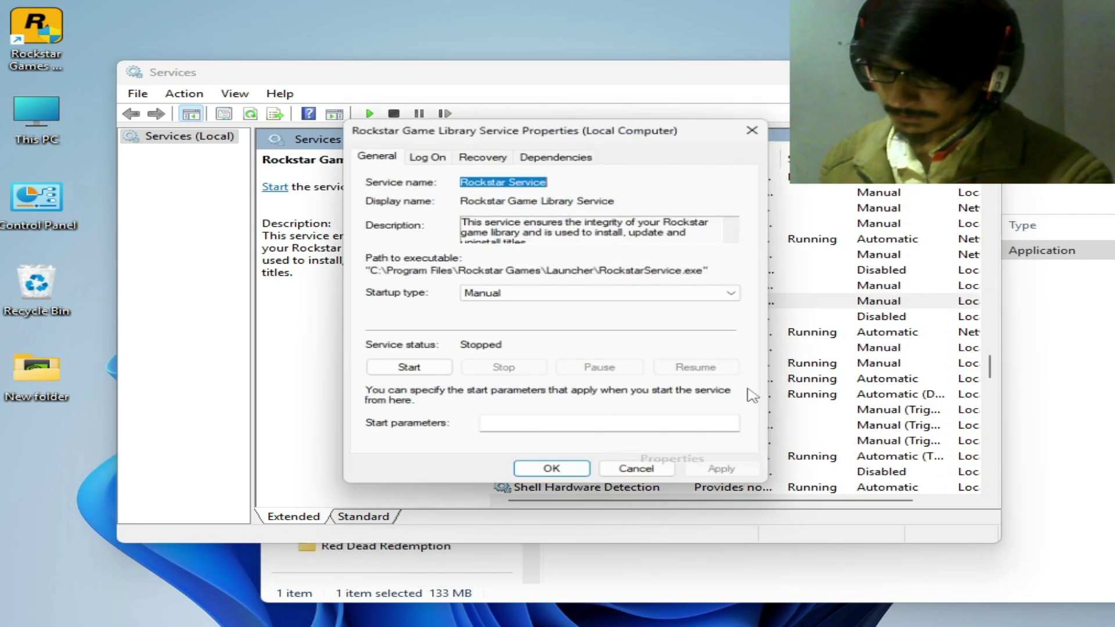
pyautogui.click(592, 296)
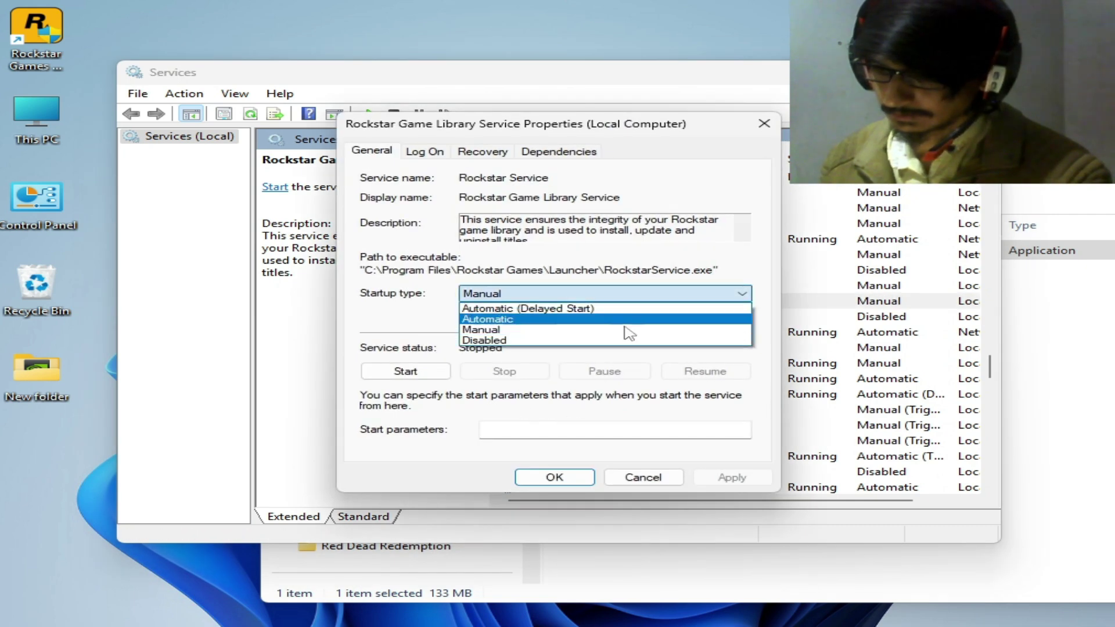
pyautogui.click(510, 320)
pyautogui.click(731, 477)
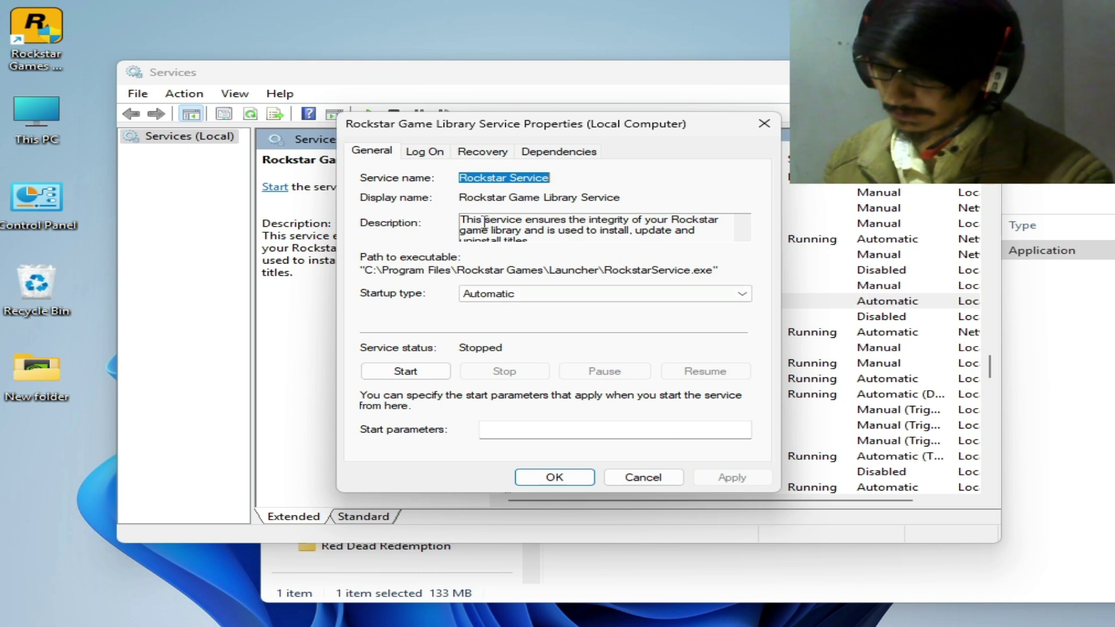
# - Start the Rockstar Game Library Service and close its properties
pyautogui.click(425, 152)
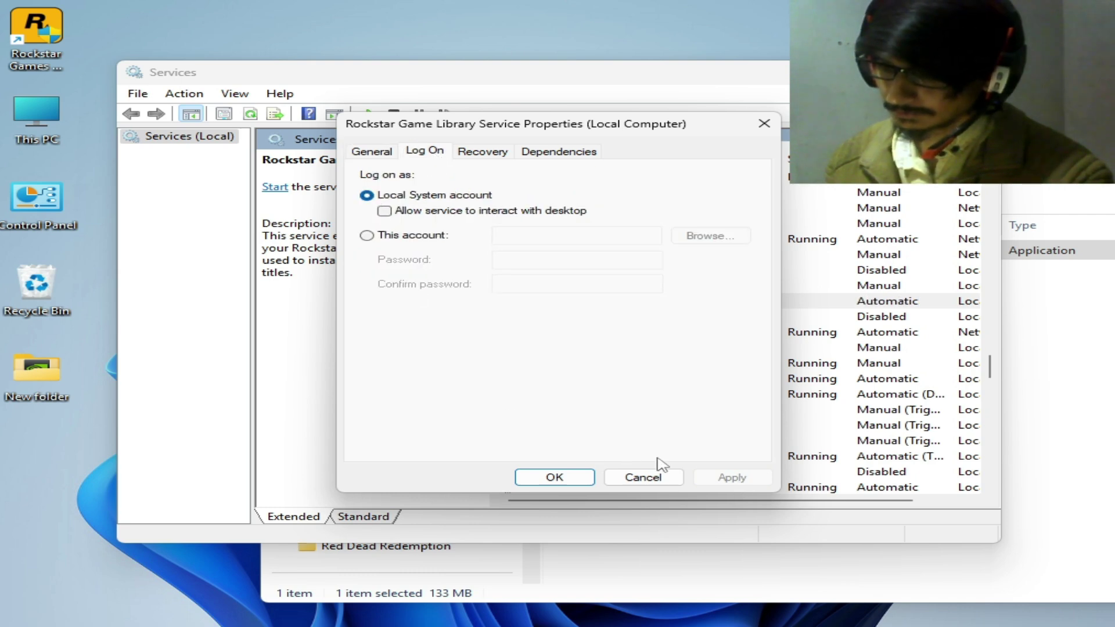
pyautogui.click(373, 154)
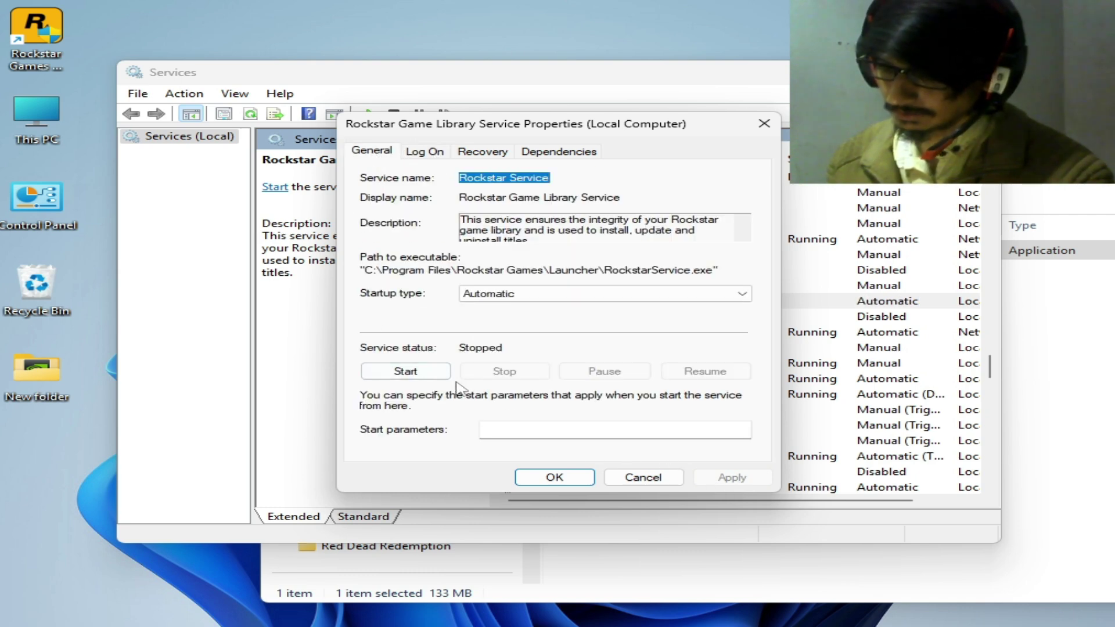
pyautogui.click(409, 373)
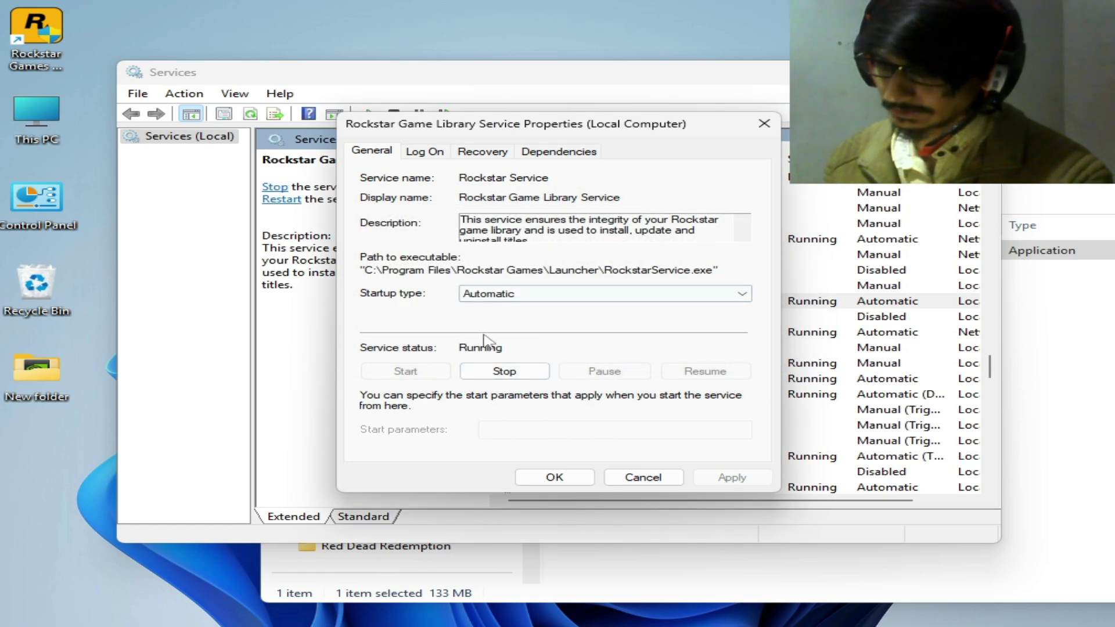
pyautogui.click(555, 477)
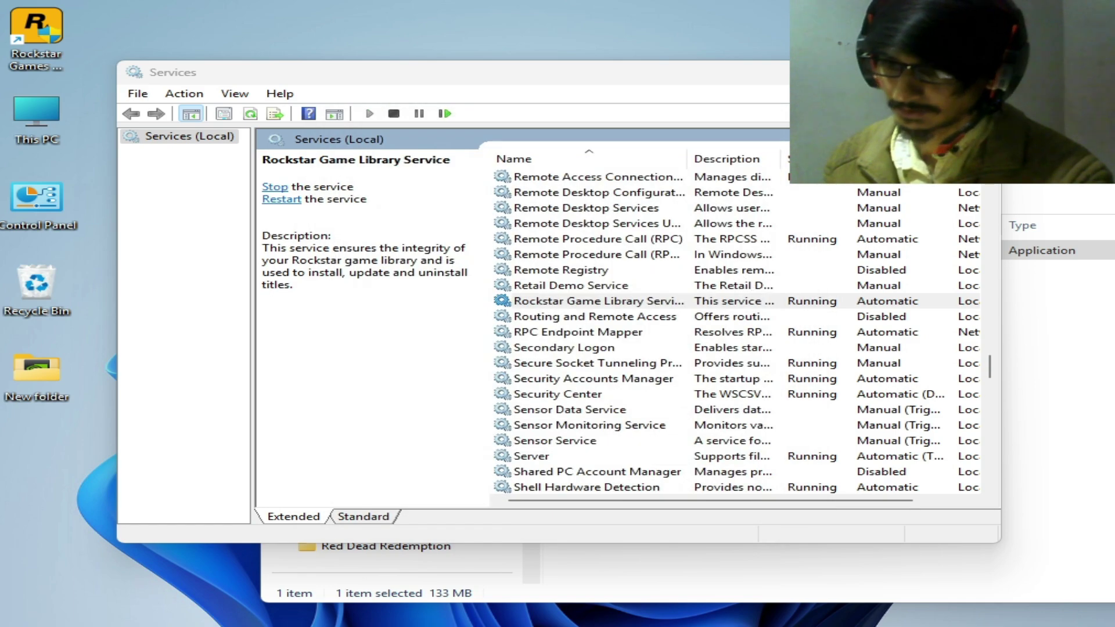
# - Close Services, then open and close the launcher's install location from the Rockstar Games shortcut
pyautogui.hotkey('alt', 'F4')
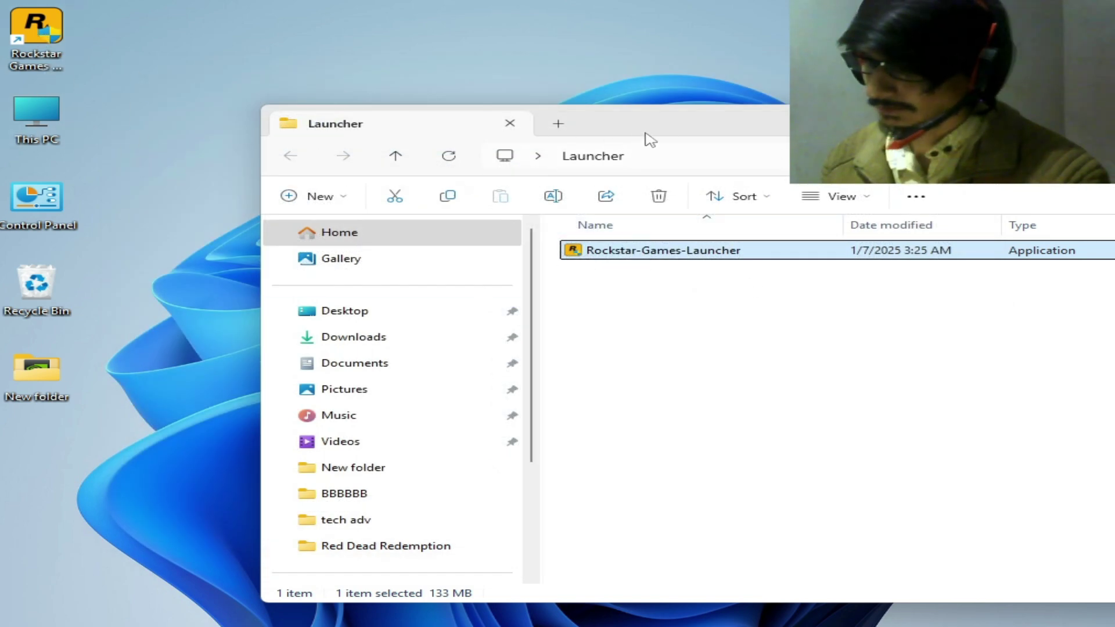
pyautogui.moveTo(651, 140); pyautogui.dragTo(703, 195)
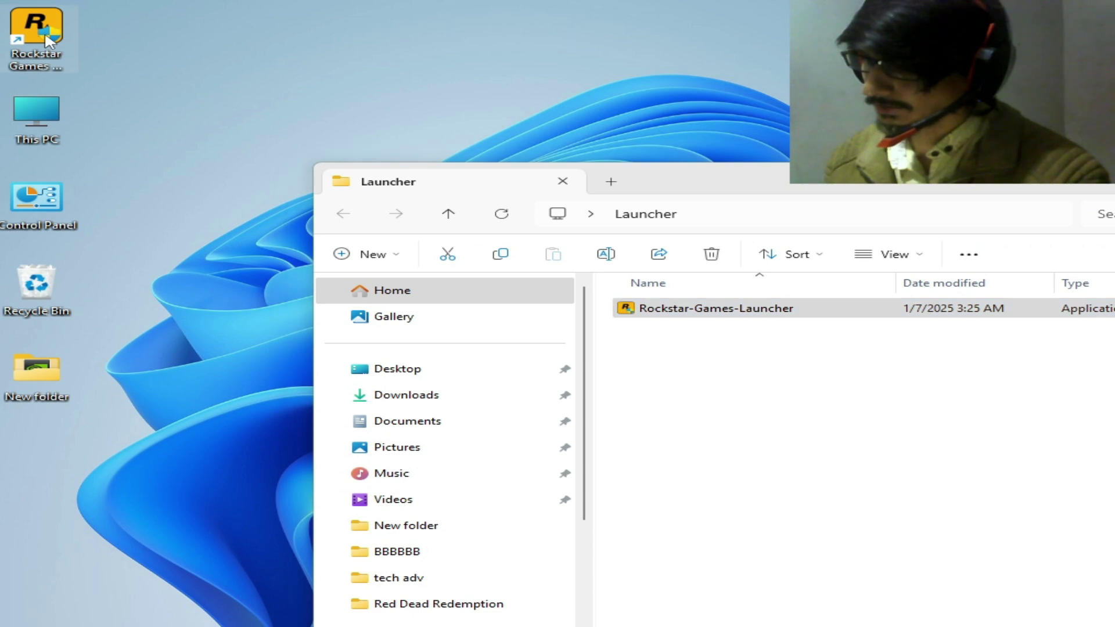
pyautogui.rightClick(46, 36)
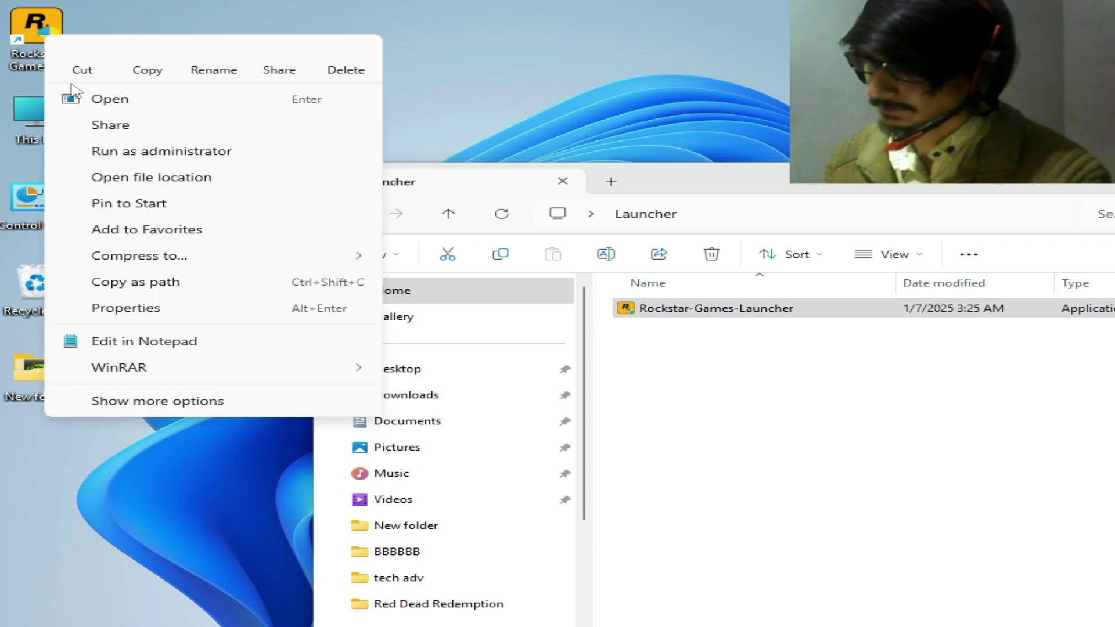
pyautogui.click(149, 178)
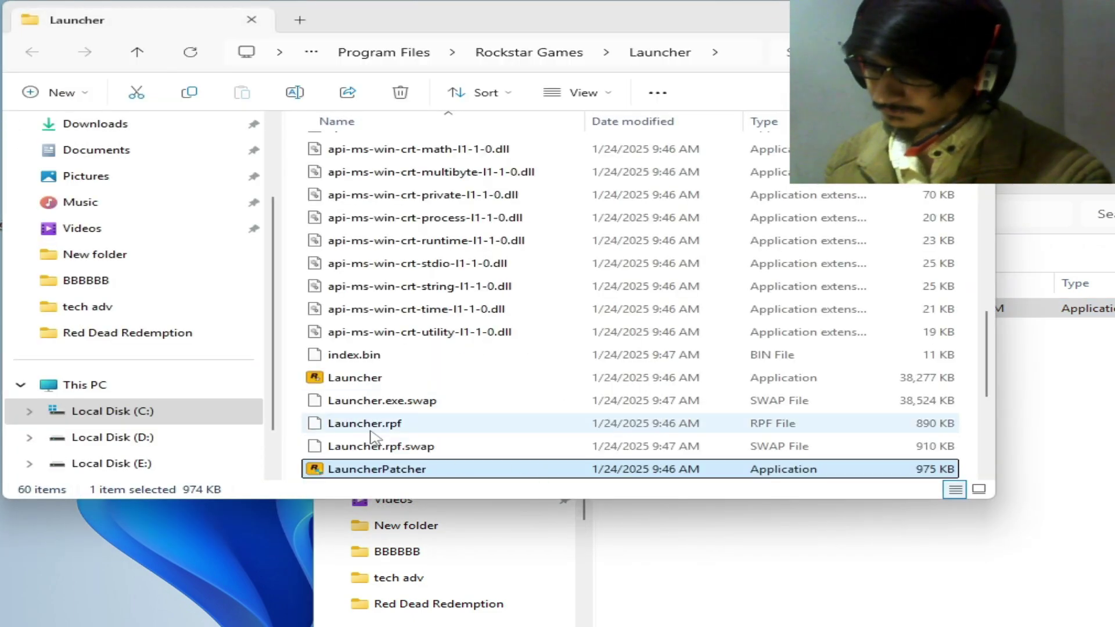
pyautogui.hotkey('alt', 'F4')
# - Browse This PC > C: > Program Files > Rockstar Games > Launcher and select LauncherPatcher
pyautogui.click(37, 127)
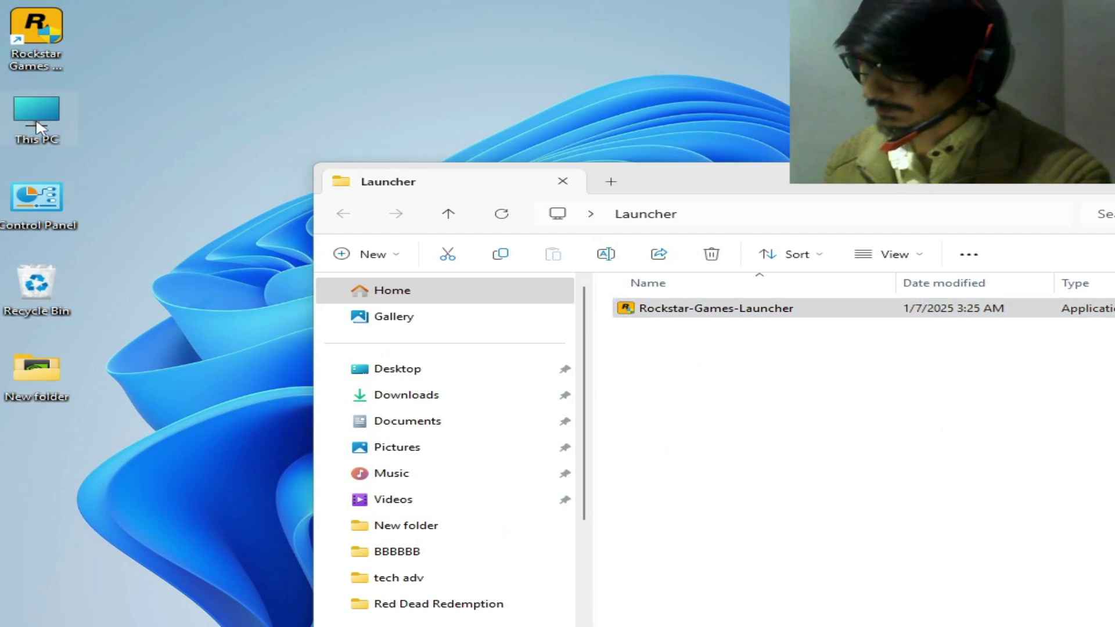
pyautogui.doubleClick(72, 151)
pyautogui.doubleClick(449, 194)
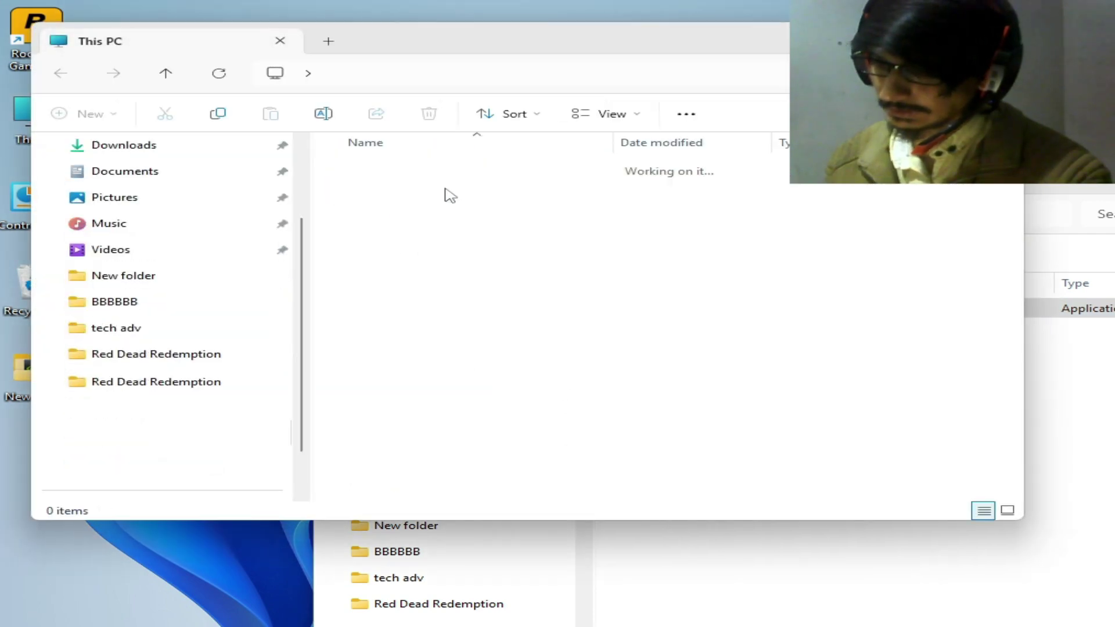
pyautogui.doubleClick(412, 426)
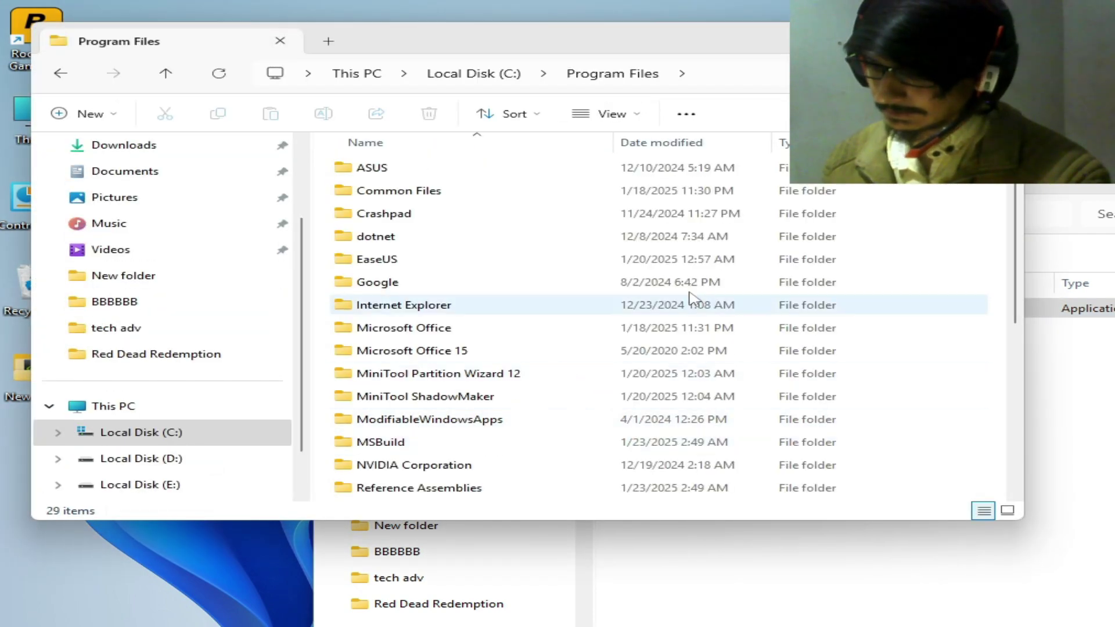
pyautogui.scroll(-3, 697, 290)
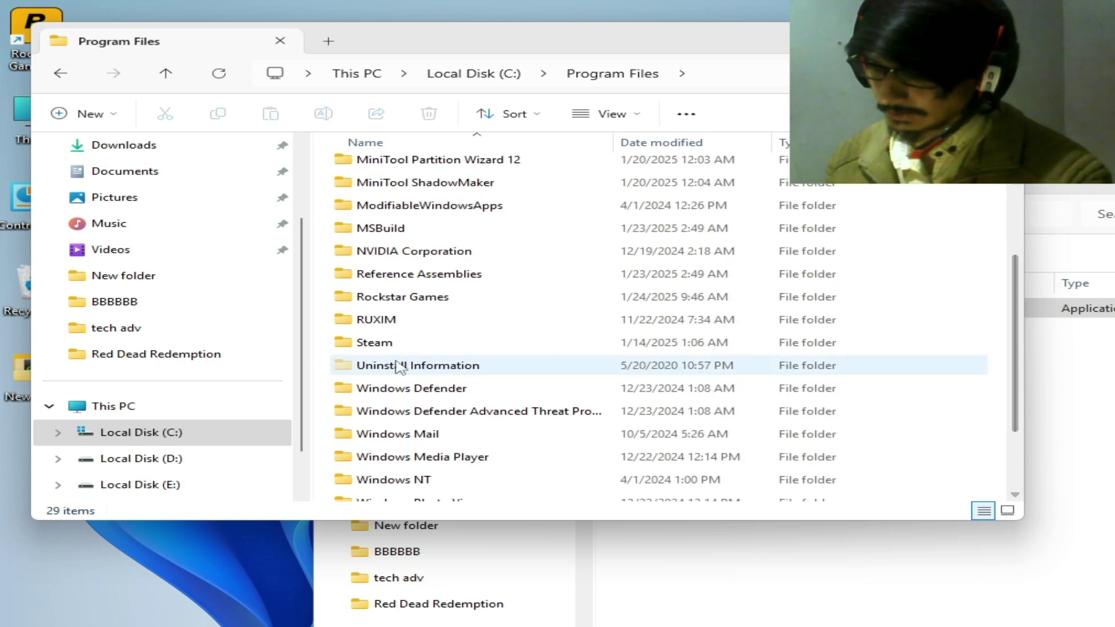
pyautogui.doubleClick(404, 298)
pyautogui.doubleClick(378, 168)
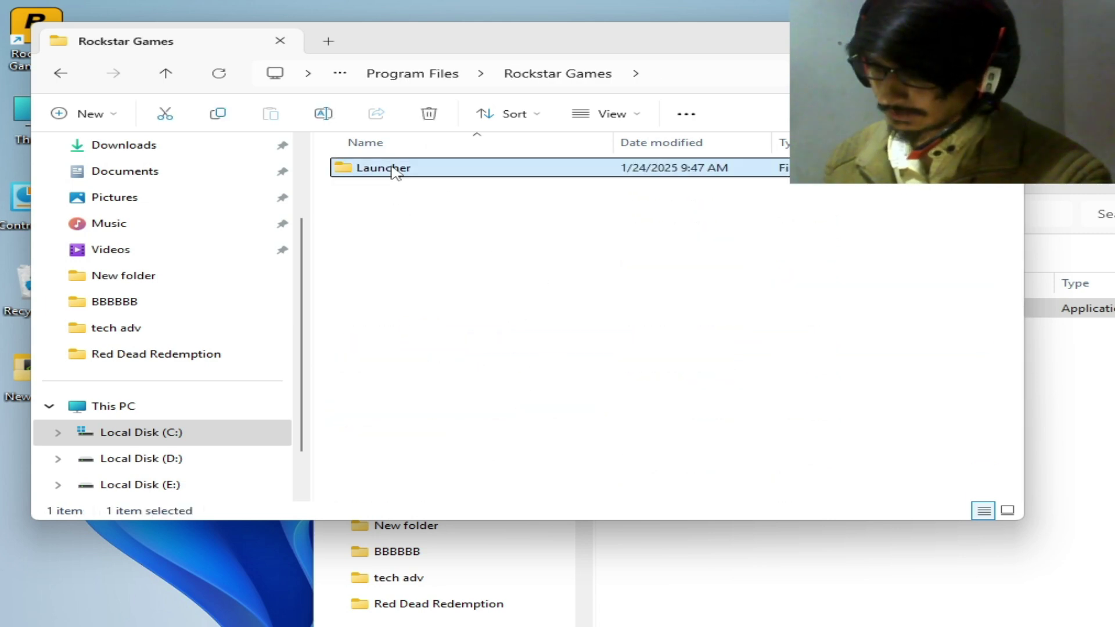
pyautogui.moveTo(1001, 192); pyautogui.dragTo(993, 424)
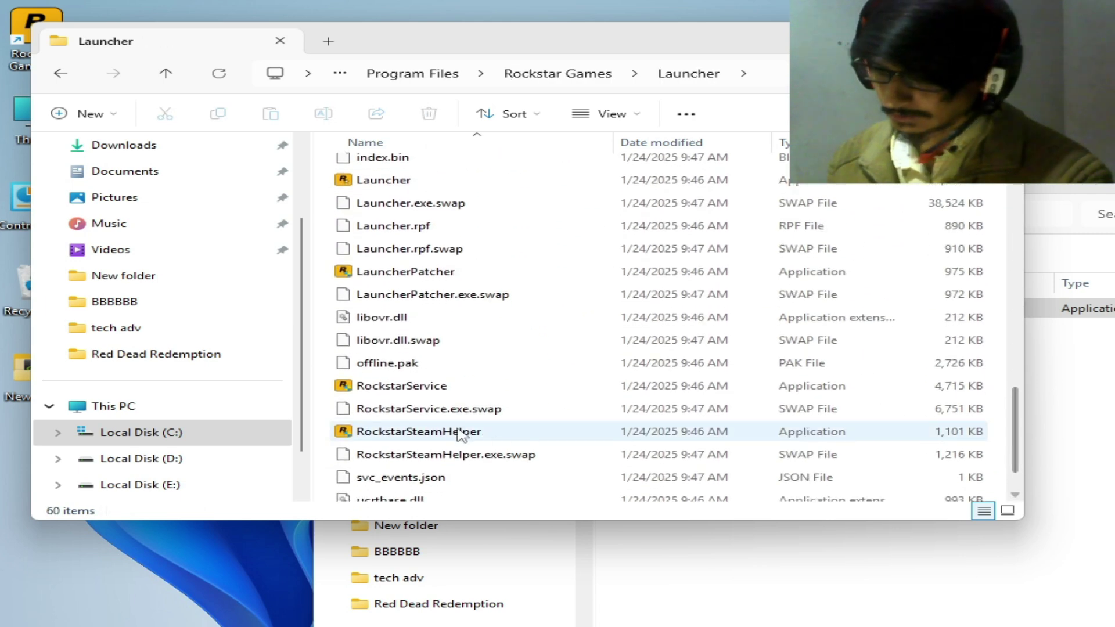
pyautogui.click(393, 271)
pyautogui.rightClick(409, 277)
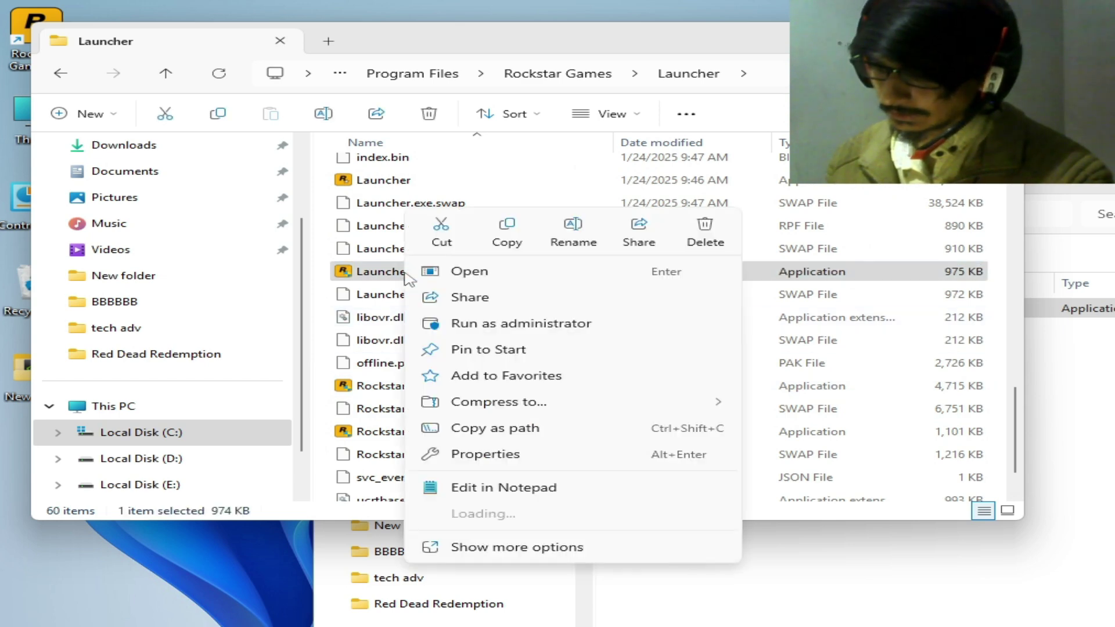
# - In LauncherPatcher's Compatibility properties, enable Run this program as an administrator for all users
pyautogui.click(525, 455)
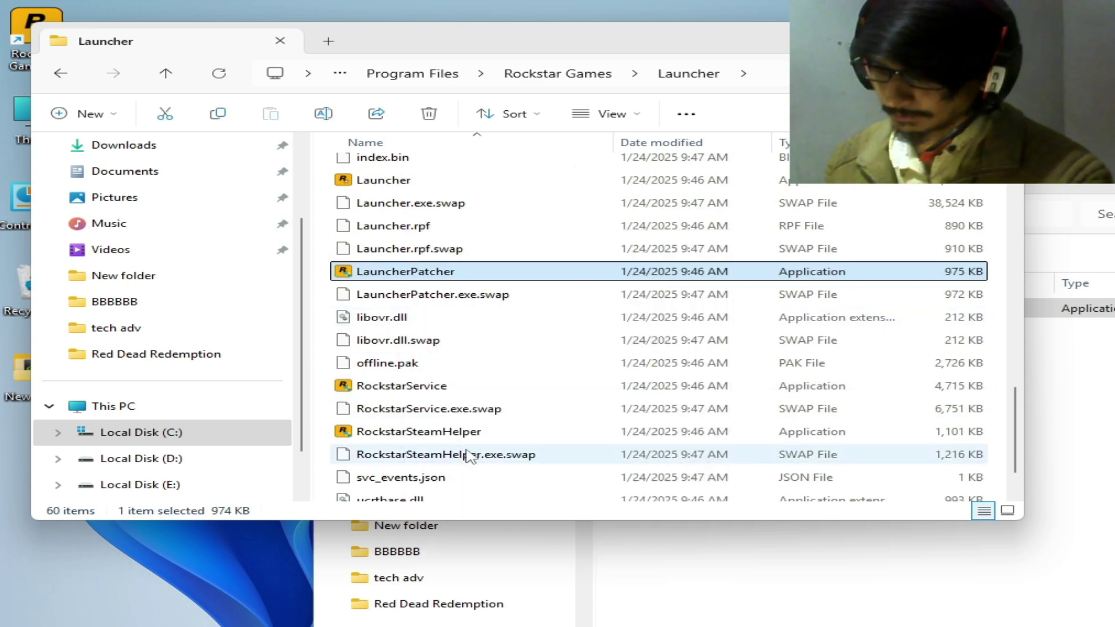
pyautogui.click(625, 222)
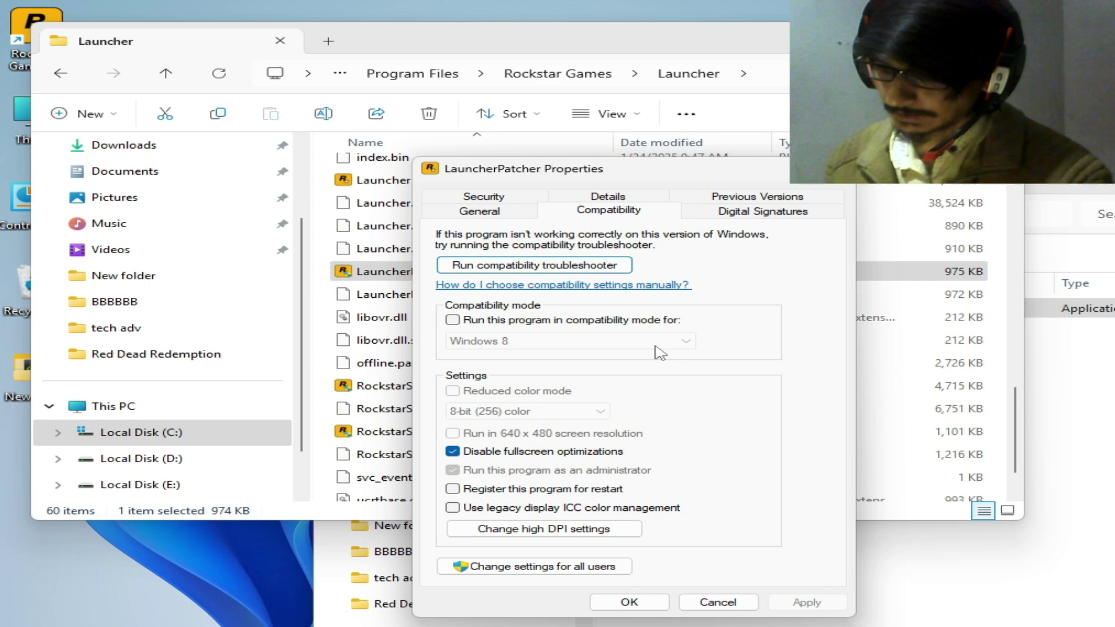
pyautogui.click(452, 321)
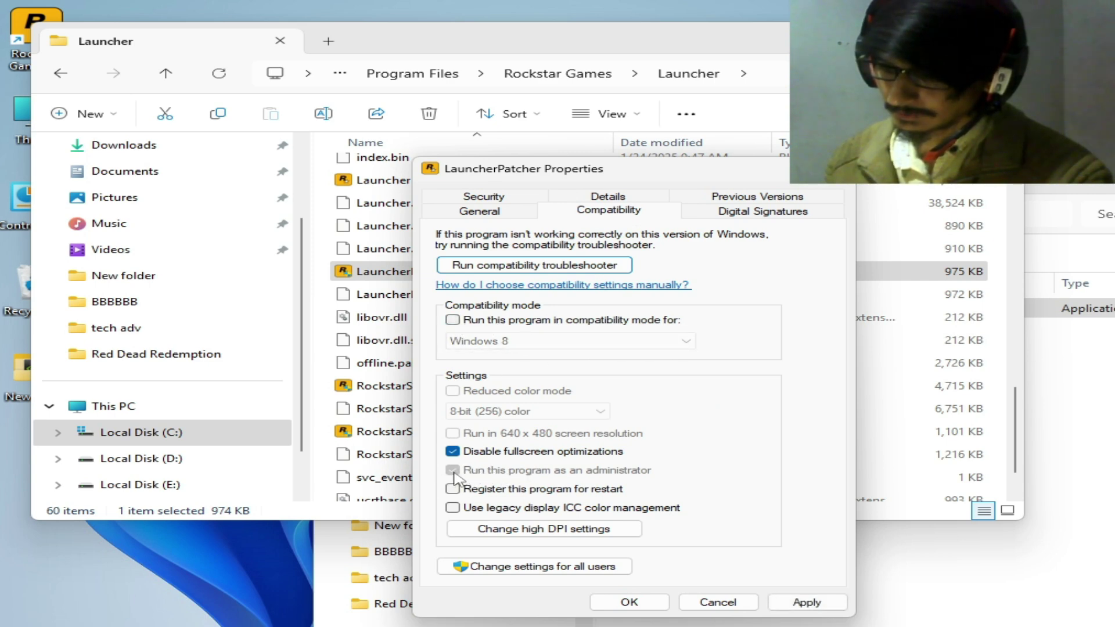
pyautogui.click(562, 571)
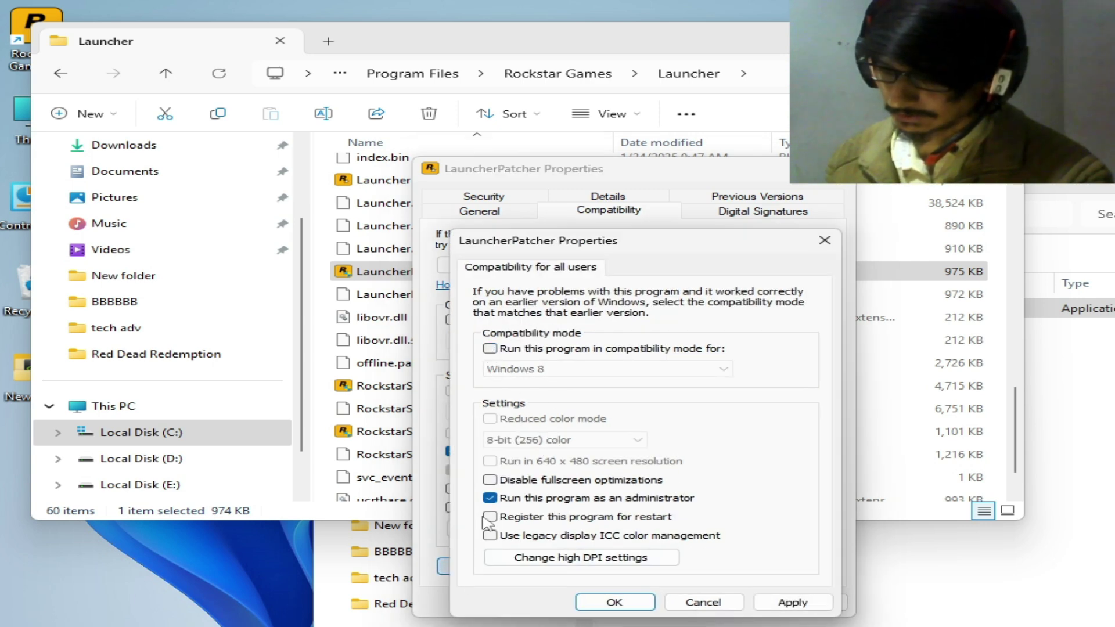
pyautogui.click(781, 604)
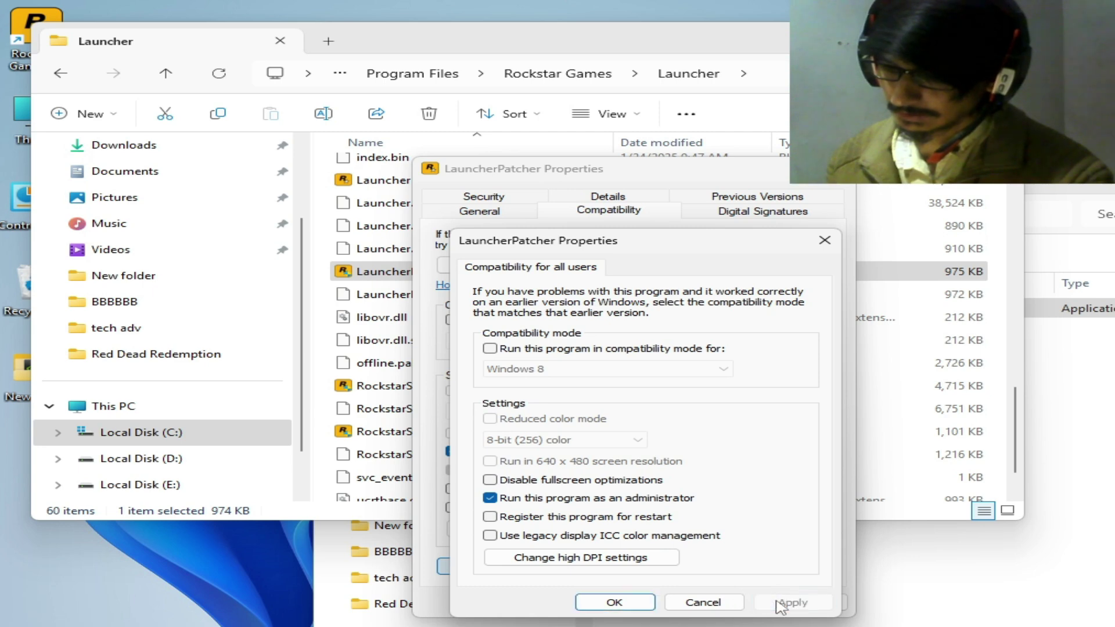
pyautogui.click(626, 604)
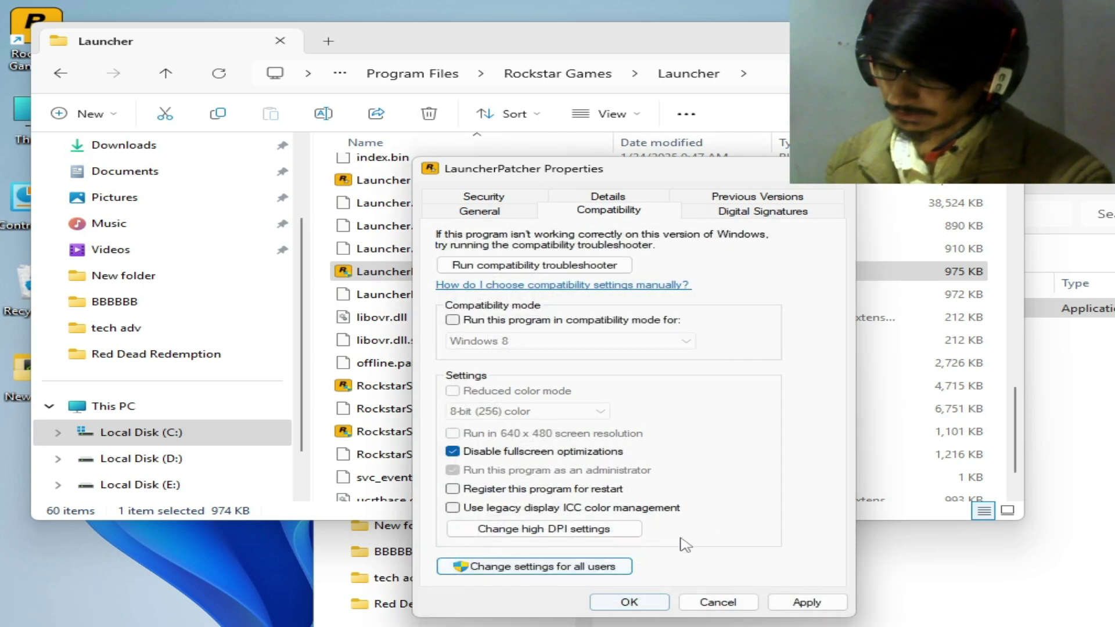
pyautogui.click(791, 604)
pyautogui.click(628, 602)
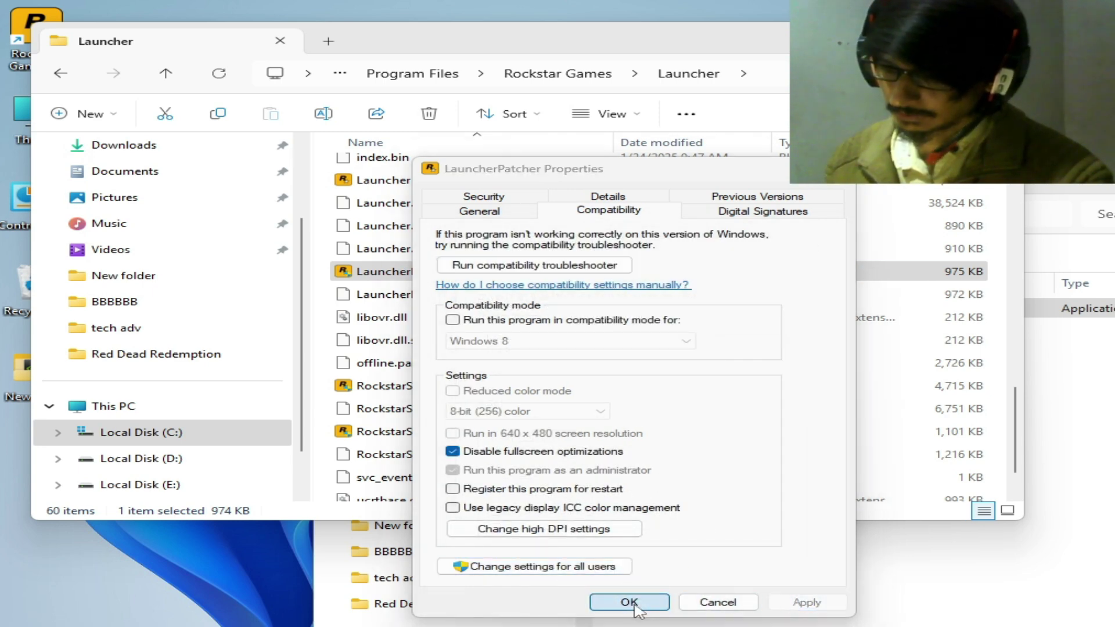
# - Run LauncherPatcher as administrator and bring the Launcher folder window forward while it updates
pyautogui.rightClick(405, 279)
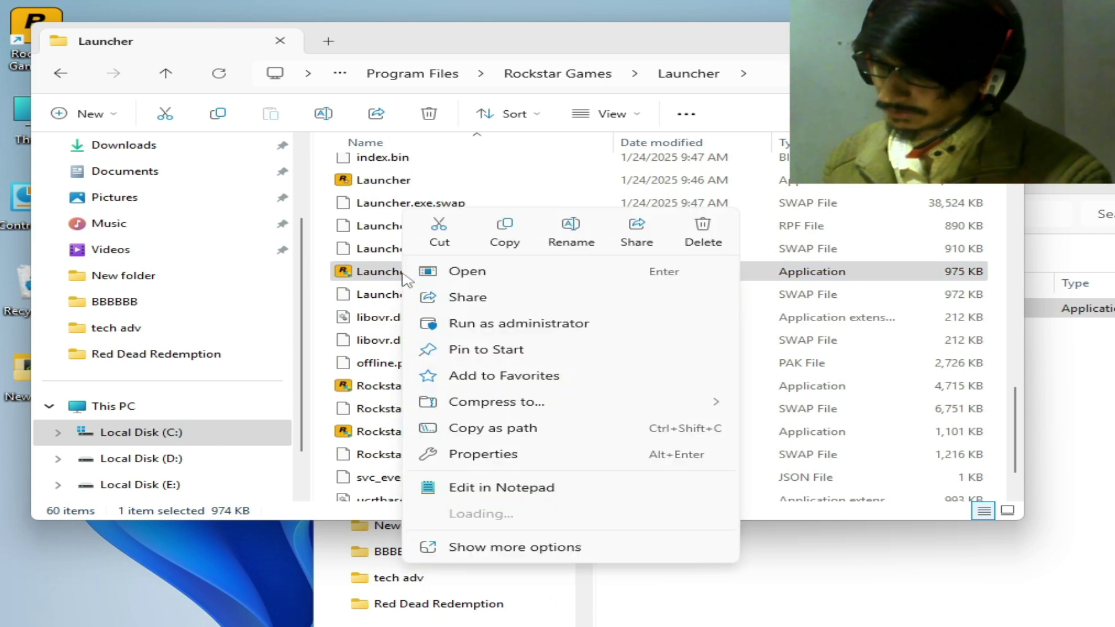
pyautogui.click(501, 323)
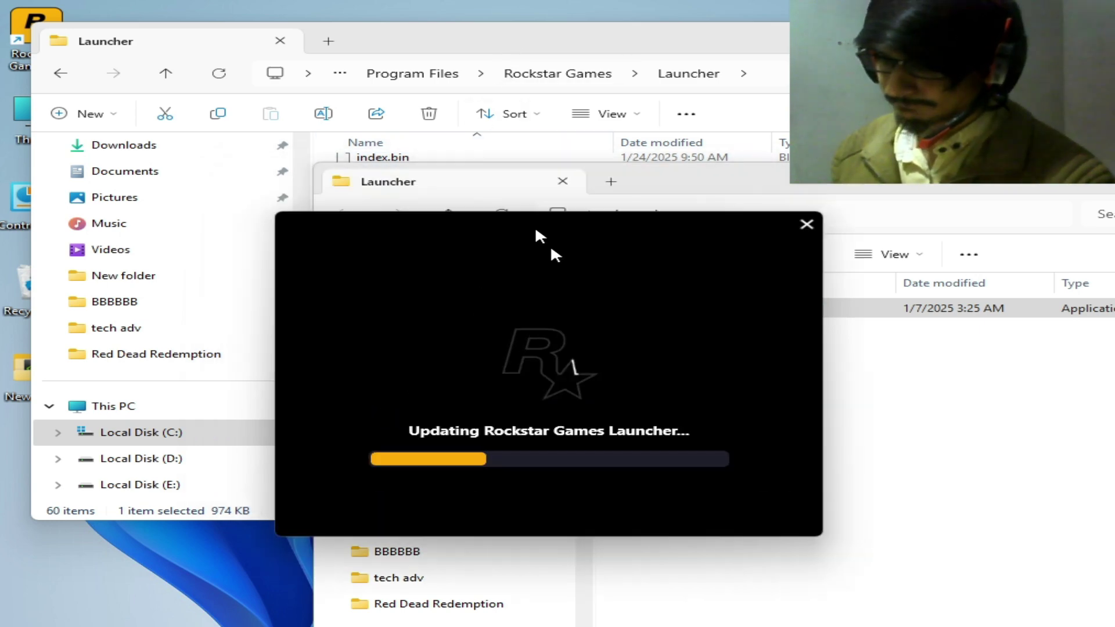
pyautogui.click(548, 49)
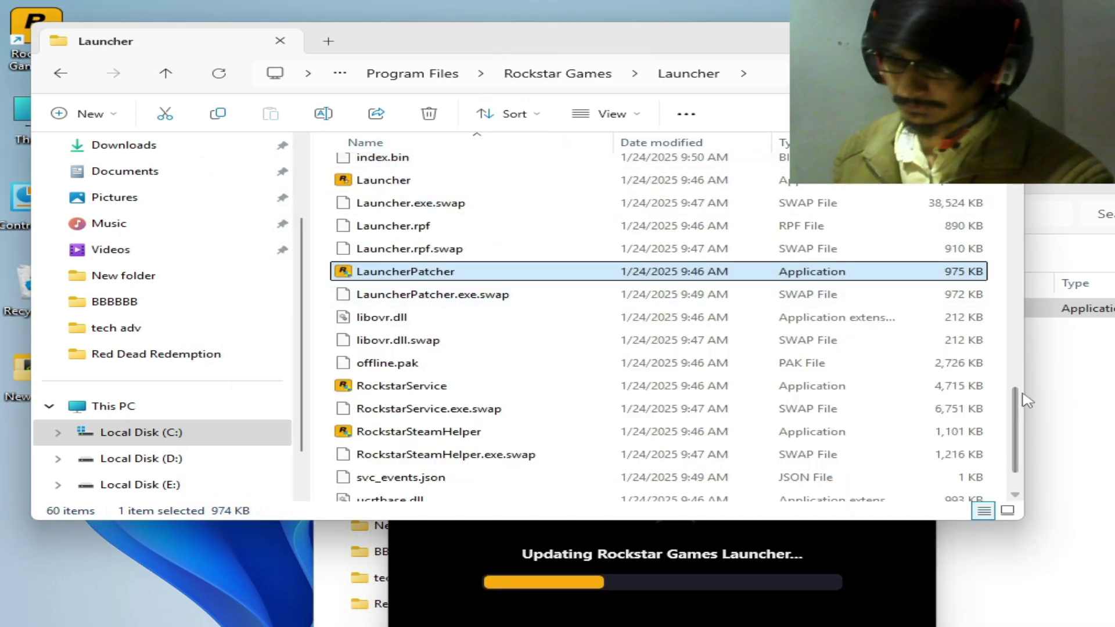
# - Open Redistributables > SocialClub in the Launcher folder and move the launcher update window higher
pyautogui.moveTo(1021, 425); pyautogui.dragTo(1017, 209)
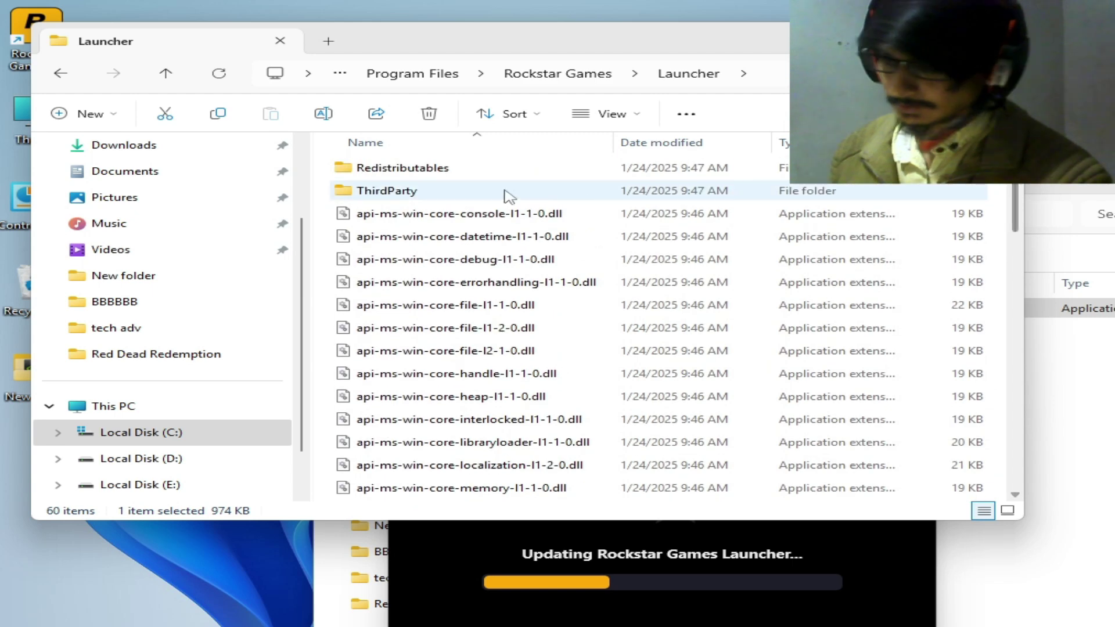
pyautogui.doubleClick(400, 170)
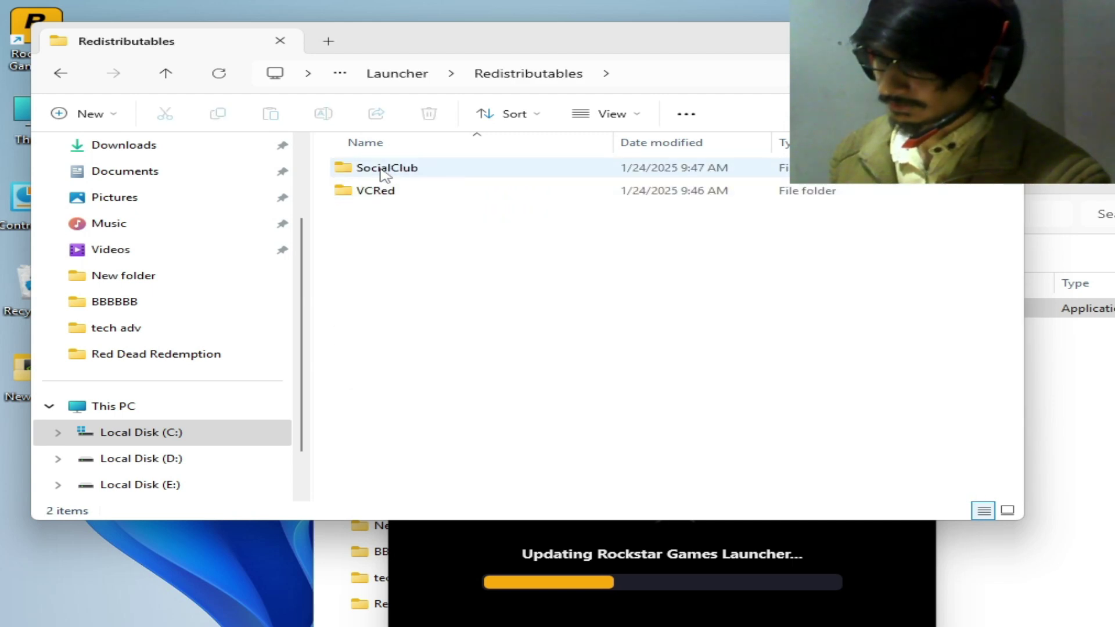
pyautogui.doubleClick(382, 170)
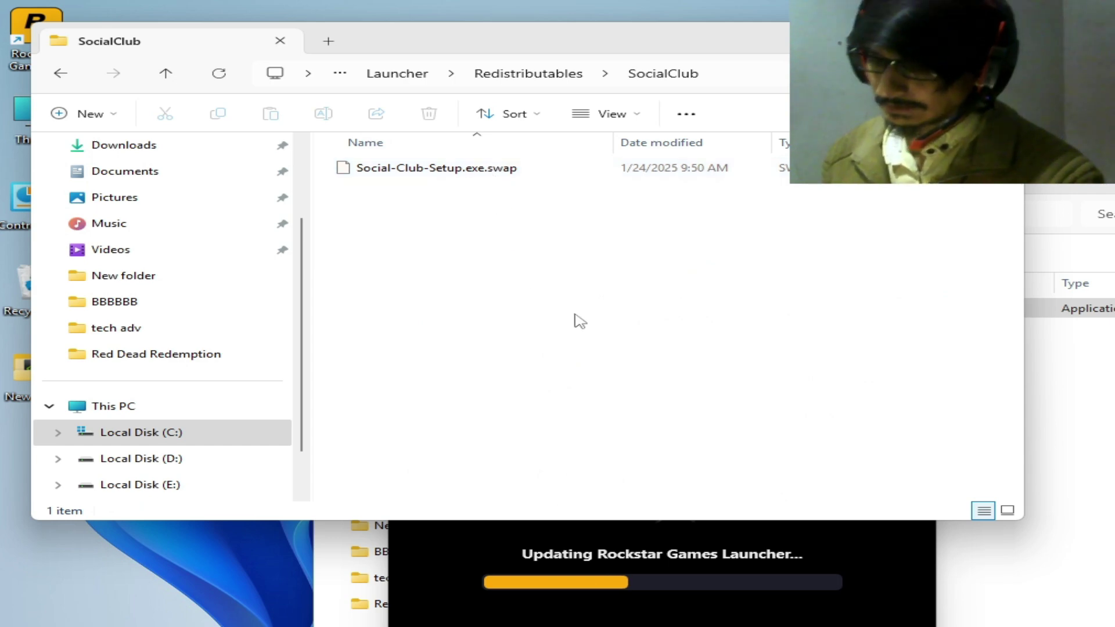
pyautogui.click(489, 544)
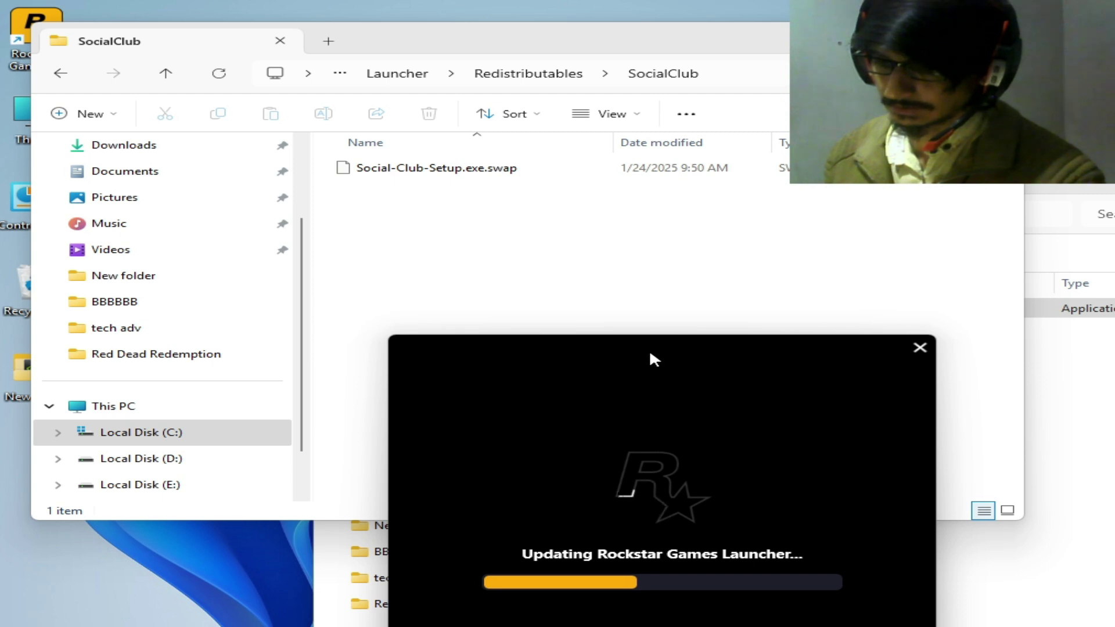
pyautogui.moveTo(649, 349); pyautogui.dragTo(635, 262)
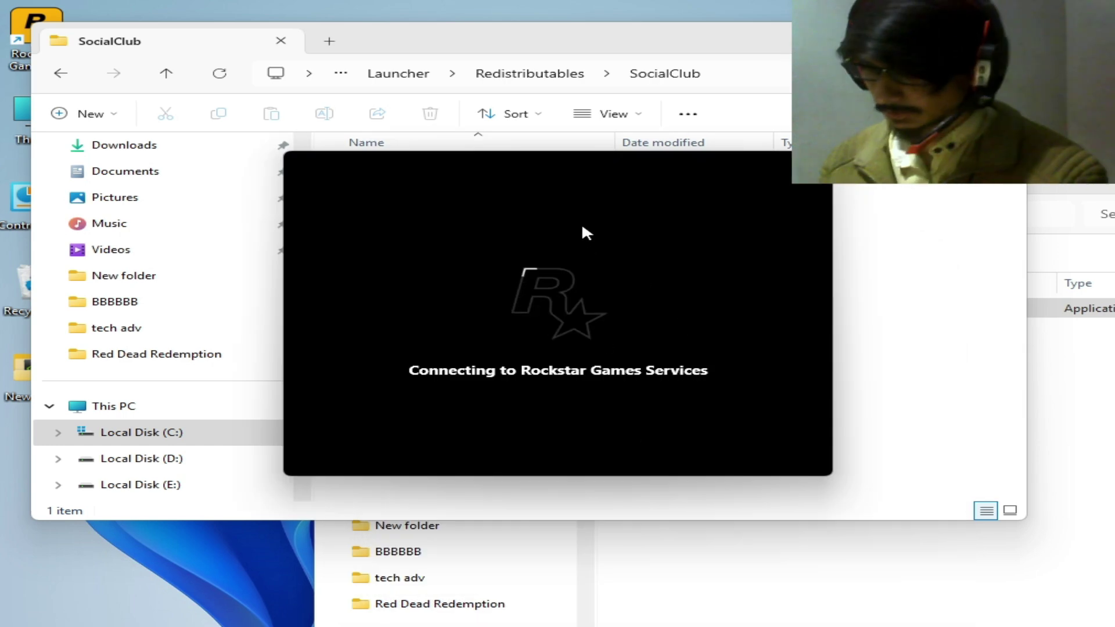
# - Move the connecting and Sign in windows aside, then close the launcher at its Sign in screen
pyautogui.moveTo(583, 166); pyautogui.dragTo(691, 295)
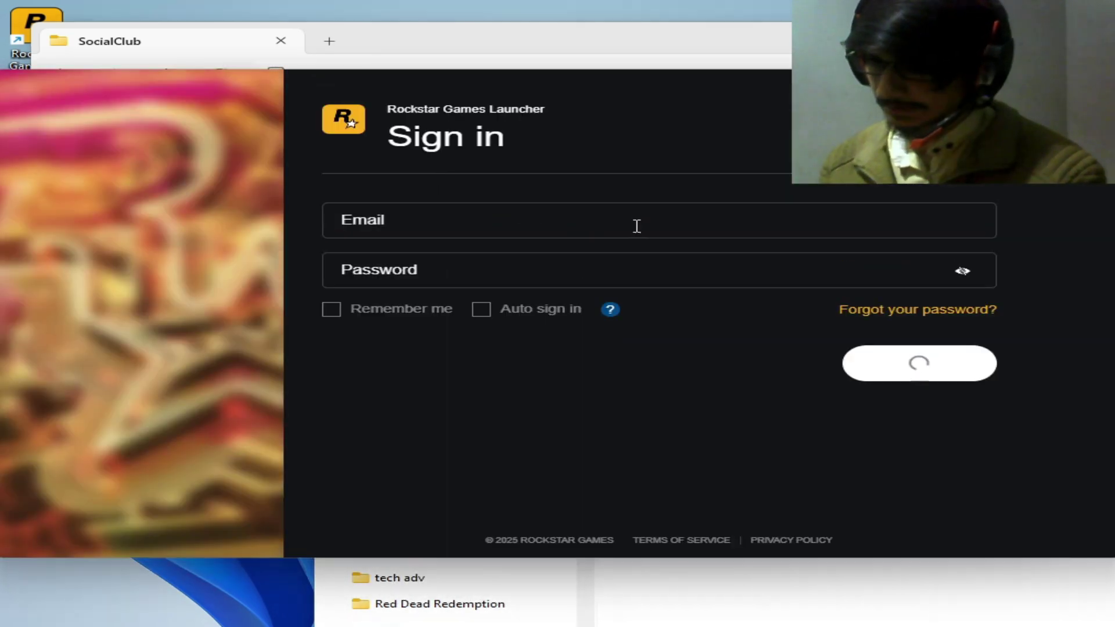
pyautogui.moveTo(825, 84); pyautogui.dragTo(841, 258)
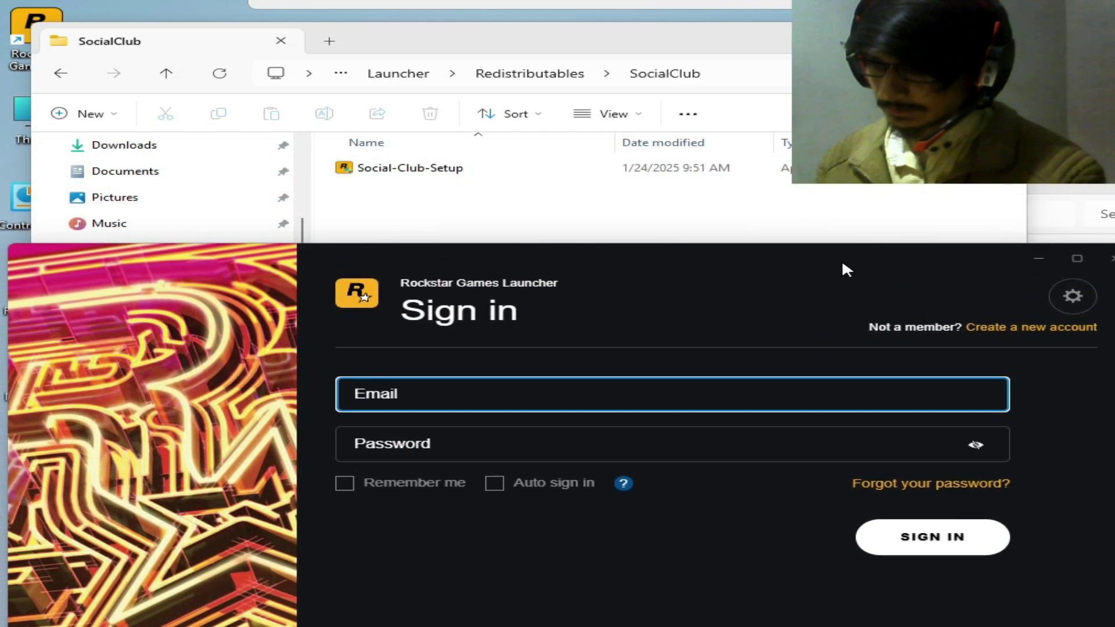
pyautogui.moveTo(926, 263); pyautogui.dragTo(903, 199)
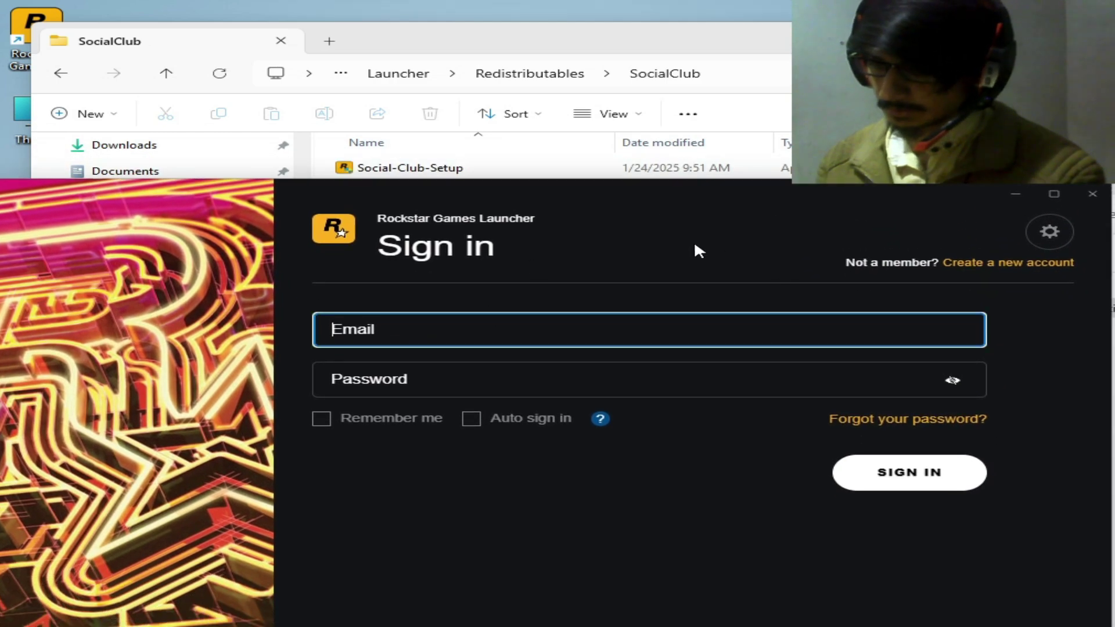
pyautogui.click(1091, 194)
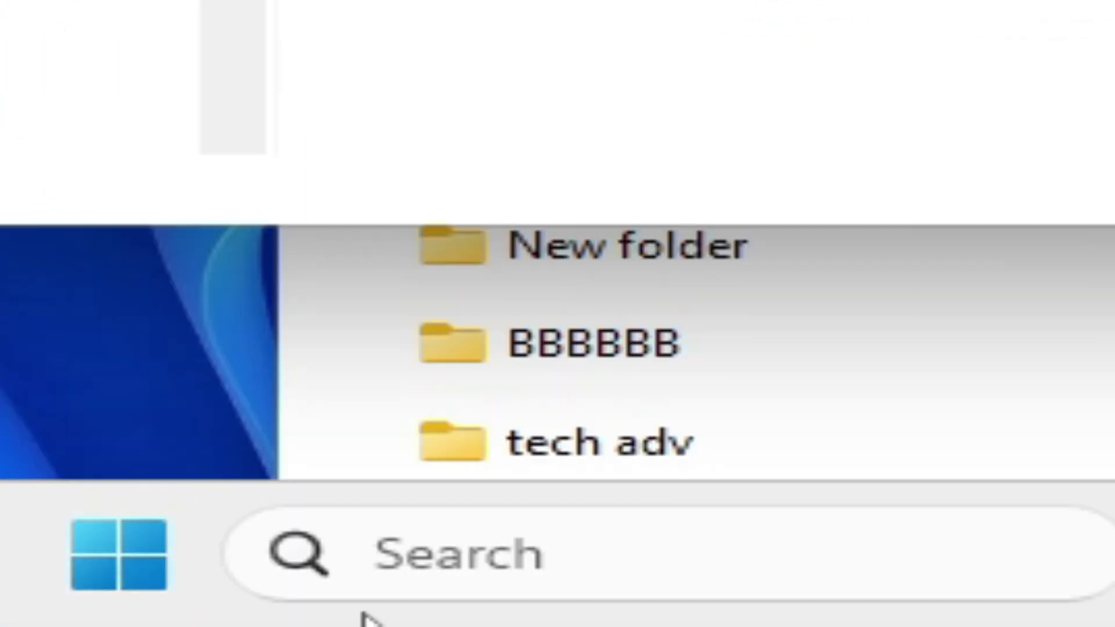
# - Search for 'task', open Task Manager, and bring up its Create new task dialog
pyautogui.click(466, 573)
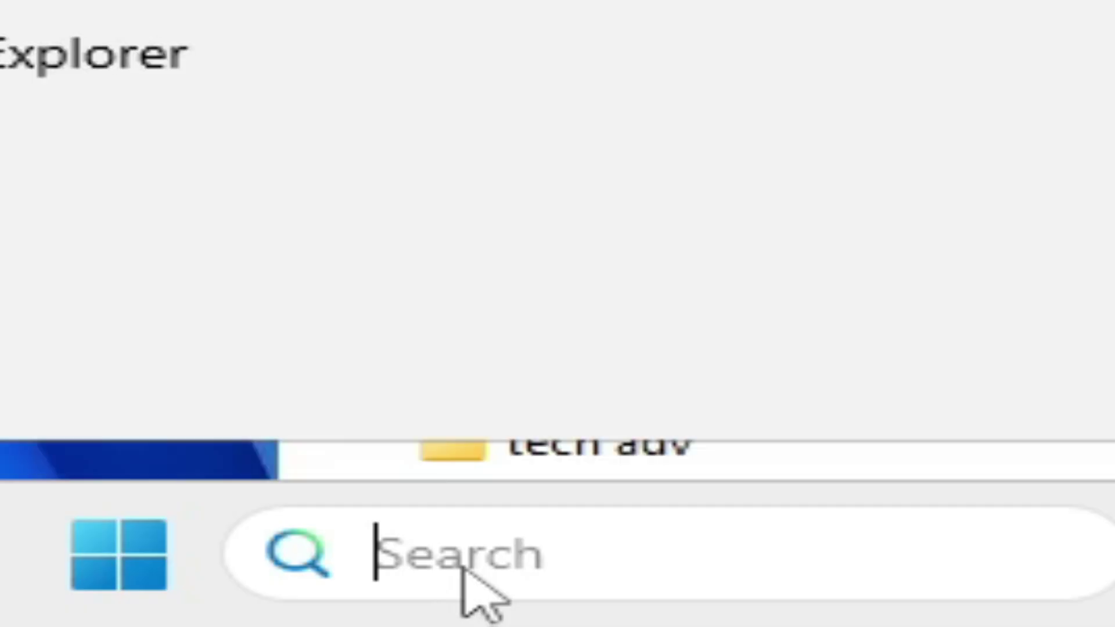
pyautogui.write('task')
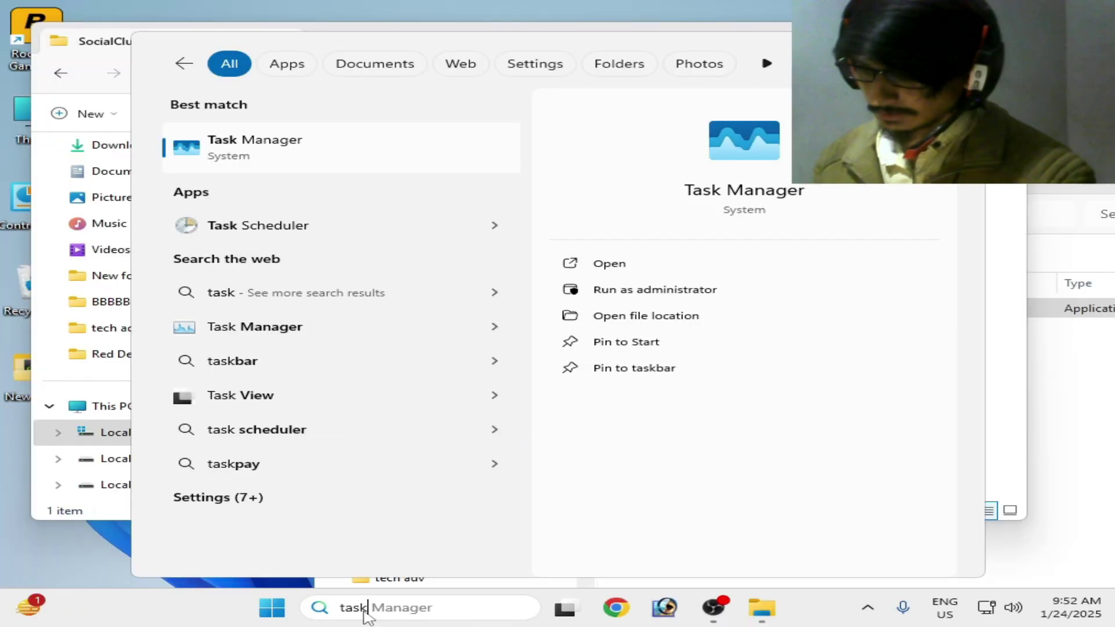
pyautogui.click(239, 137)
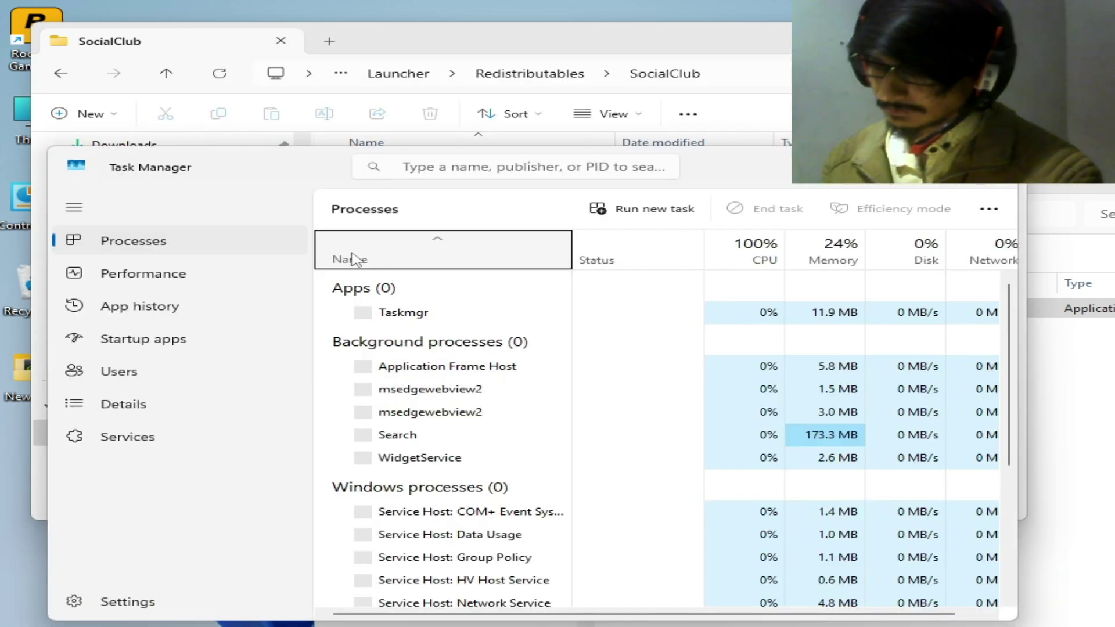
pyautogui.click(653, 214)
# - Enter msiexec.exe as the new task and enable administrative privileges
pyautogui.rightClick(191, 235)
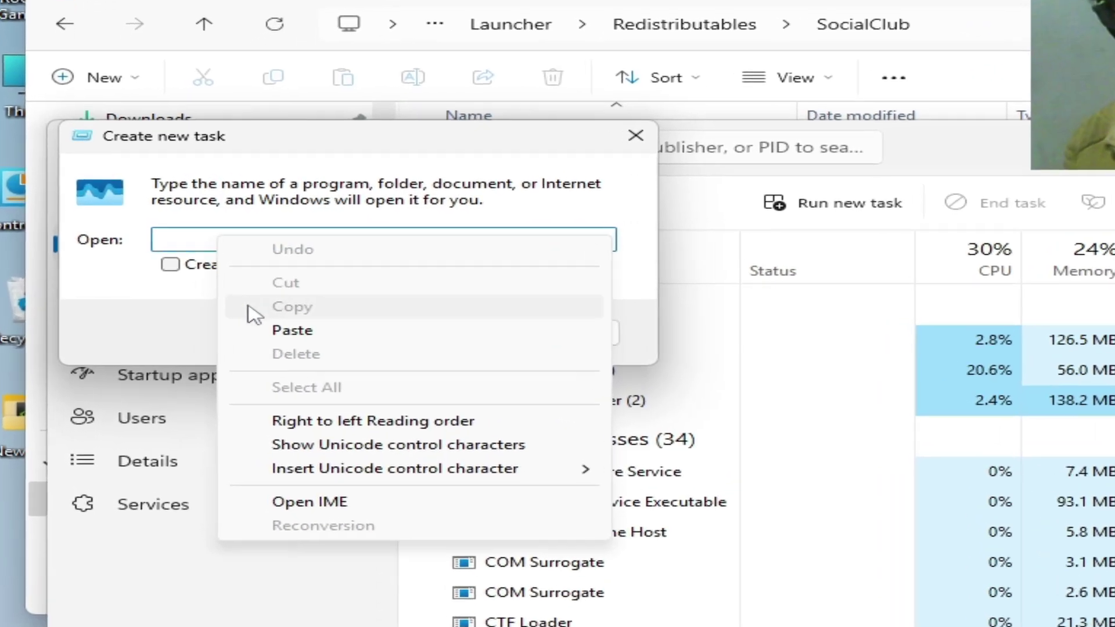
pyautogui.click(235, 306)
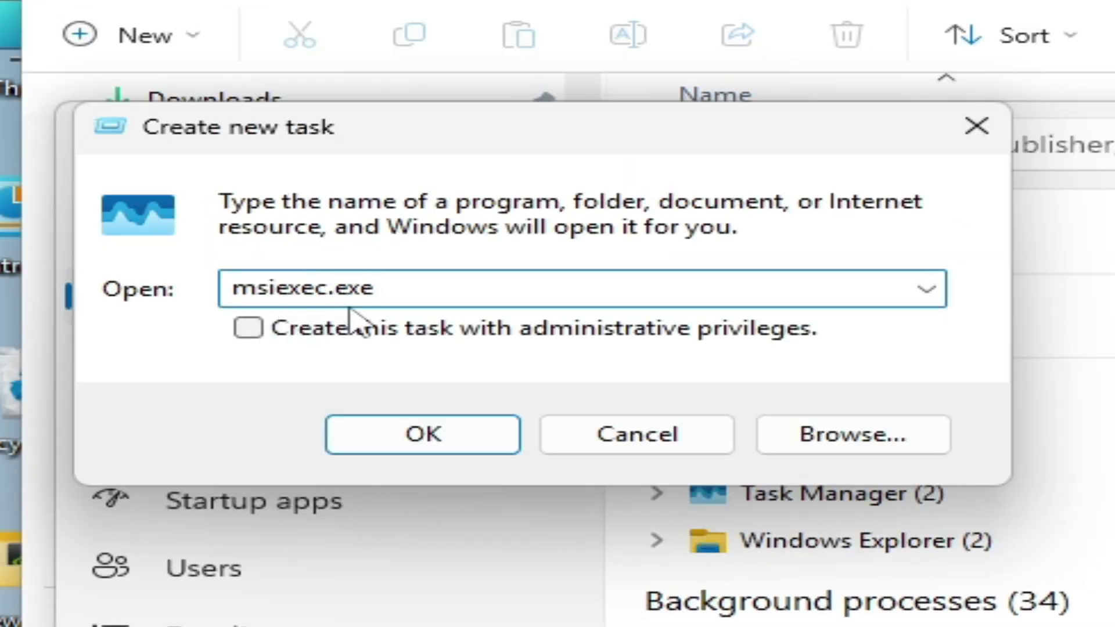
pyautogui.click(269, 335)
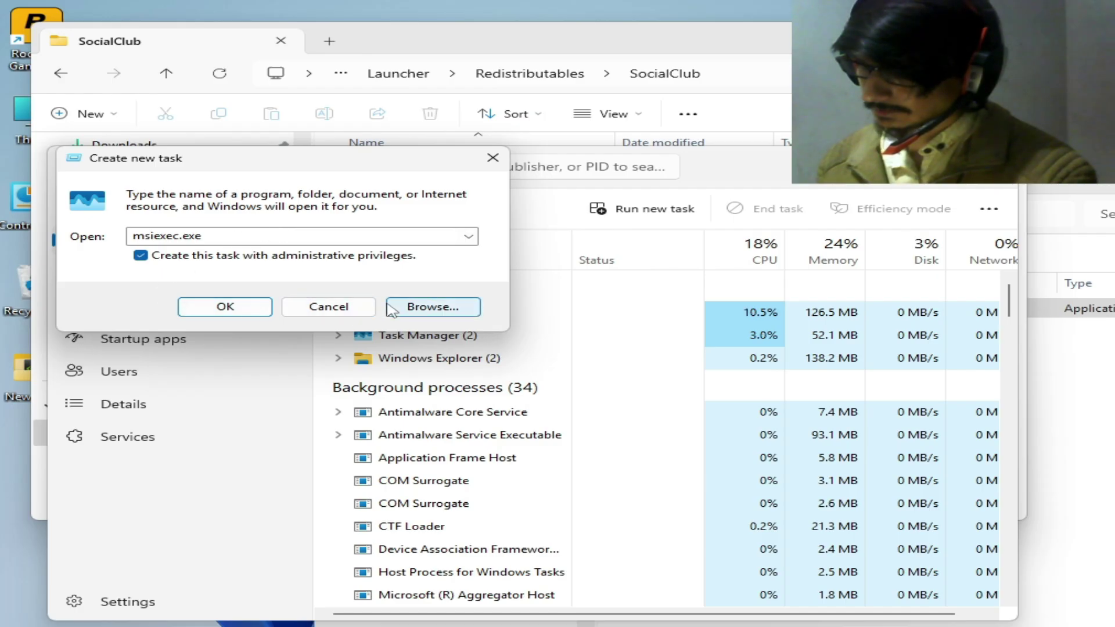
# - Browse to C:\Program Files\Rockstar Games\Launcher\Redistributables\SocialClub and pick Social-Club-Setup
pyautogui.click(412, 314)
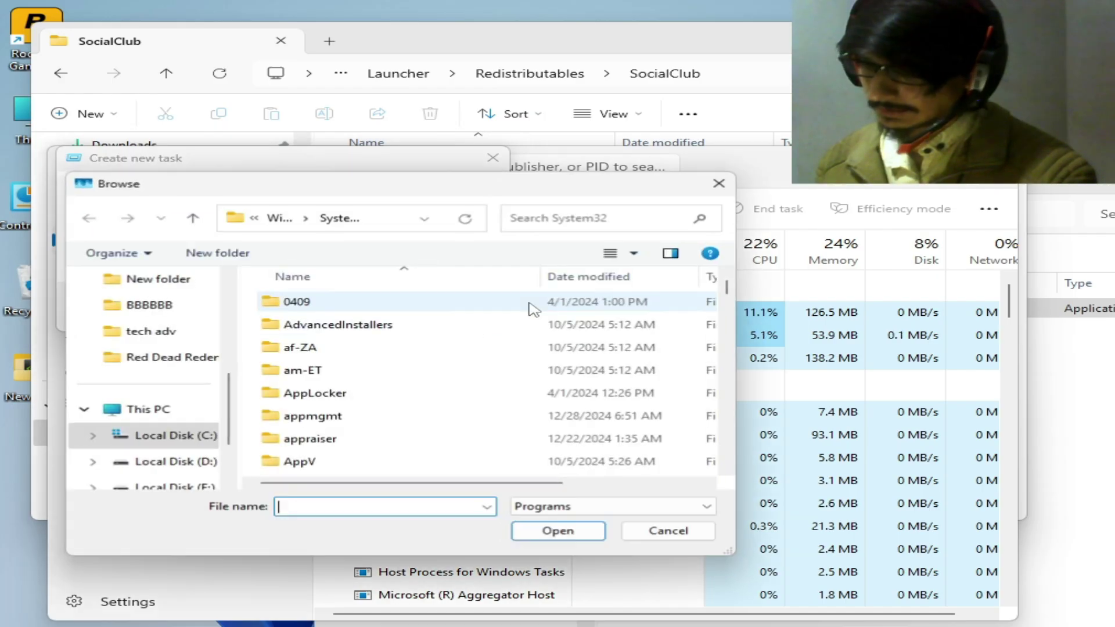
pyautogui.click(171, 440)
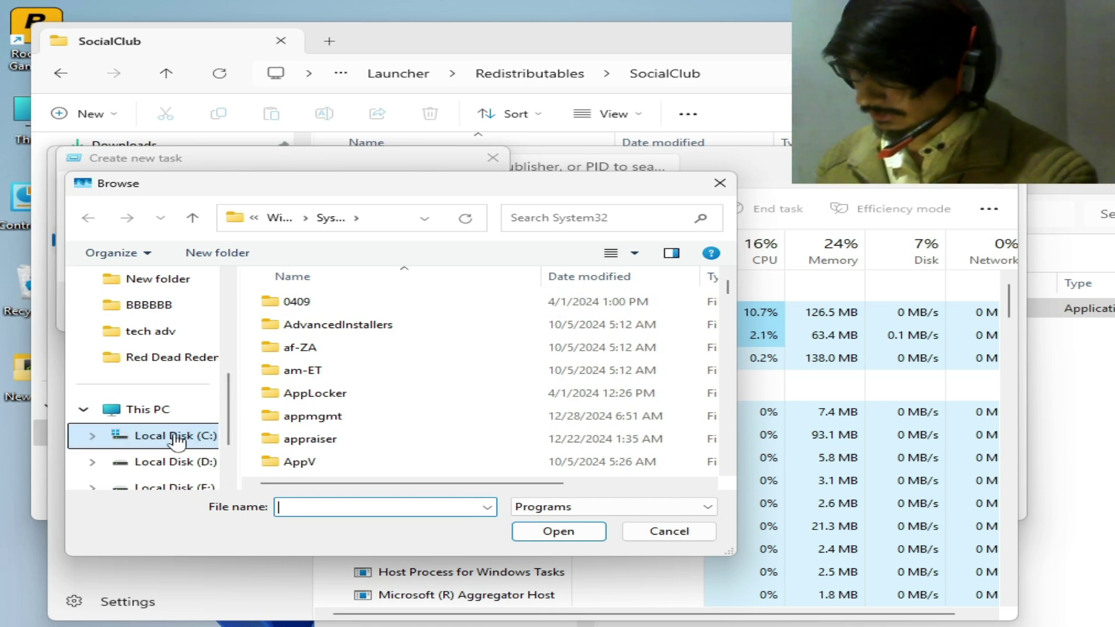
pyautogui.click(177, 441)
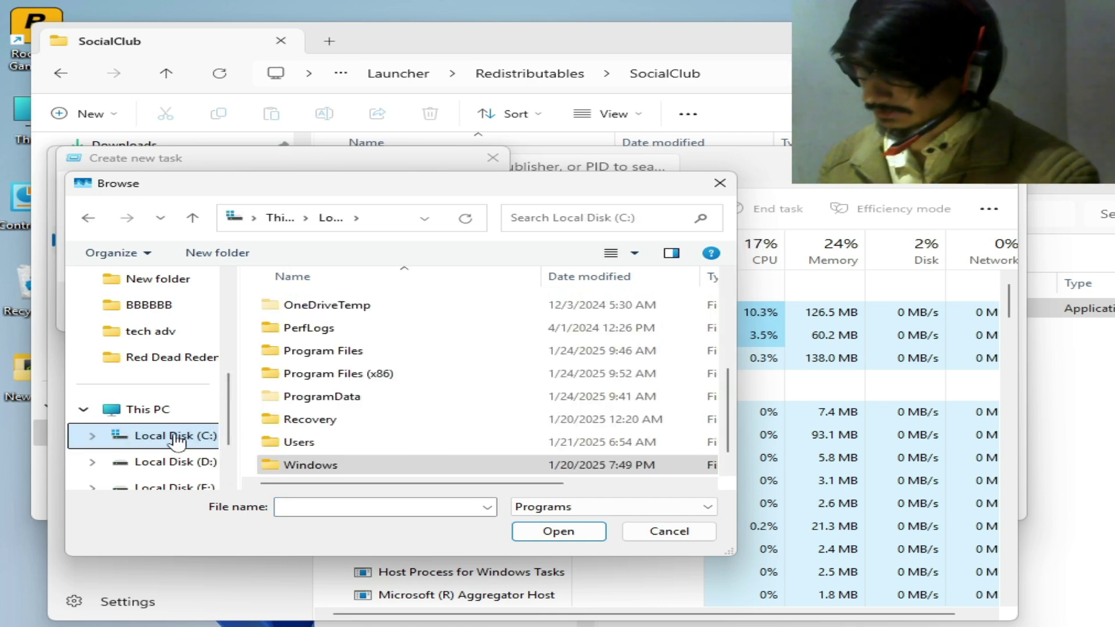
pyautogui.doubleClick(326, 355)
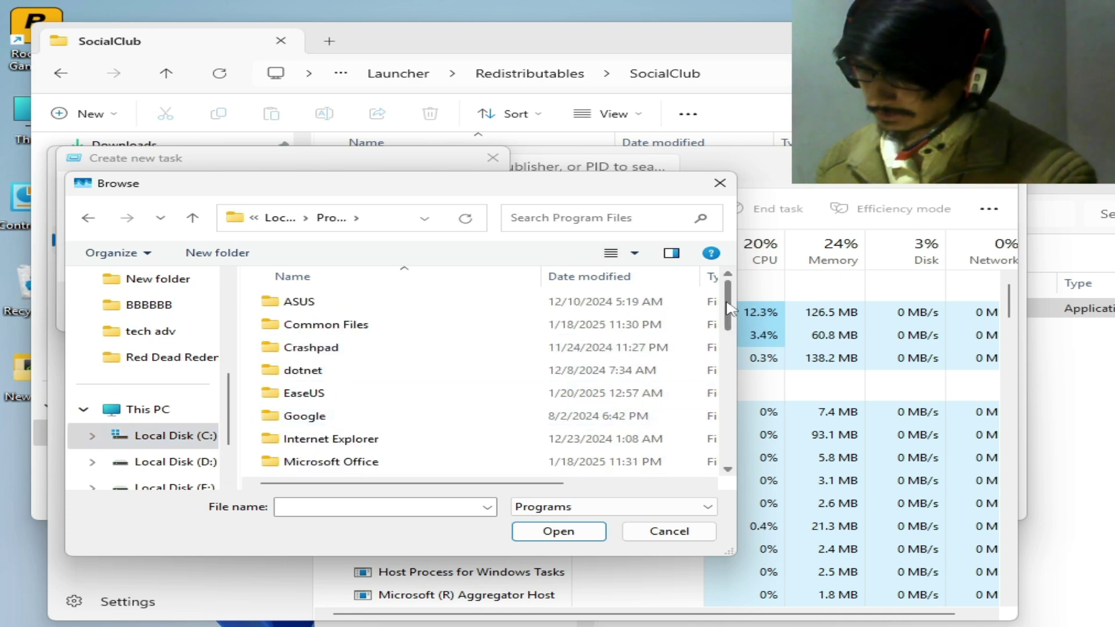
pyautogui.moveTo(729, 308); pyautogui.dragTo(728, 383)
pyautogui.click(342, 375)
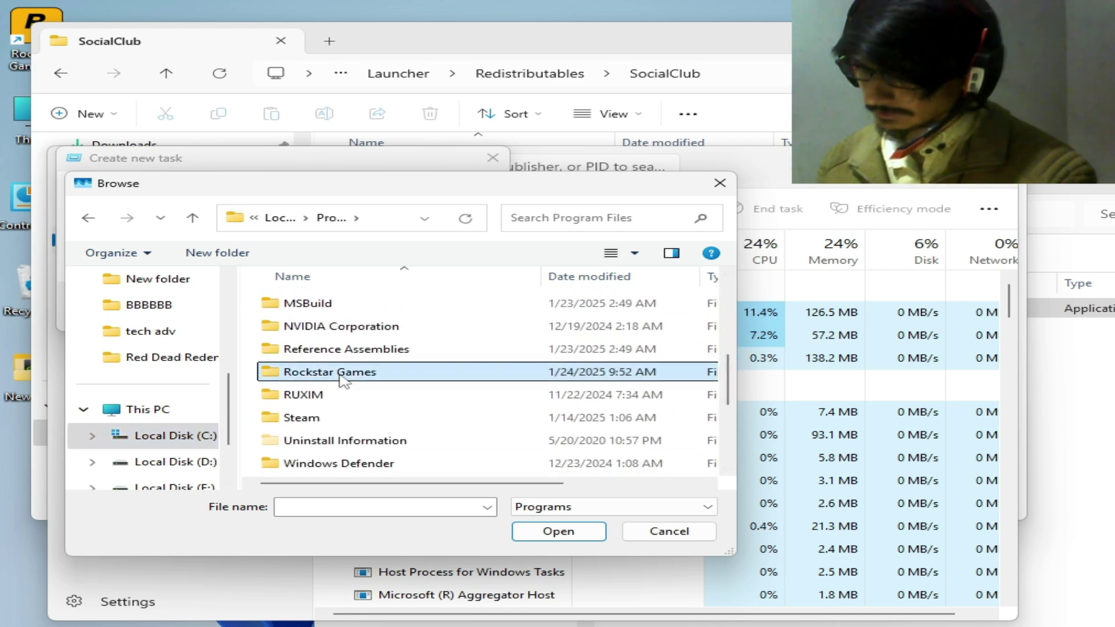
pyautogui.doubleClick(341, 374)
pyautogui.doubleClick(331, 305)
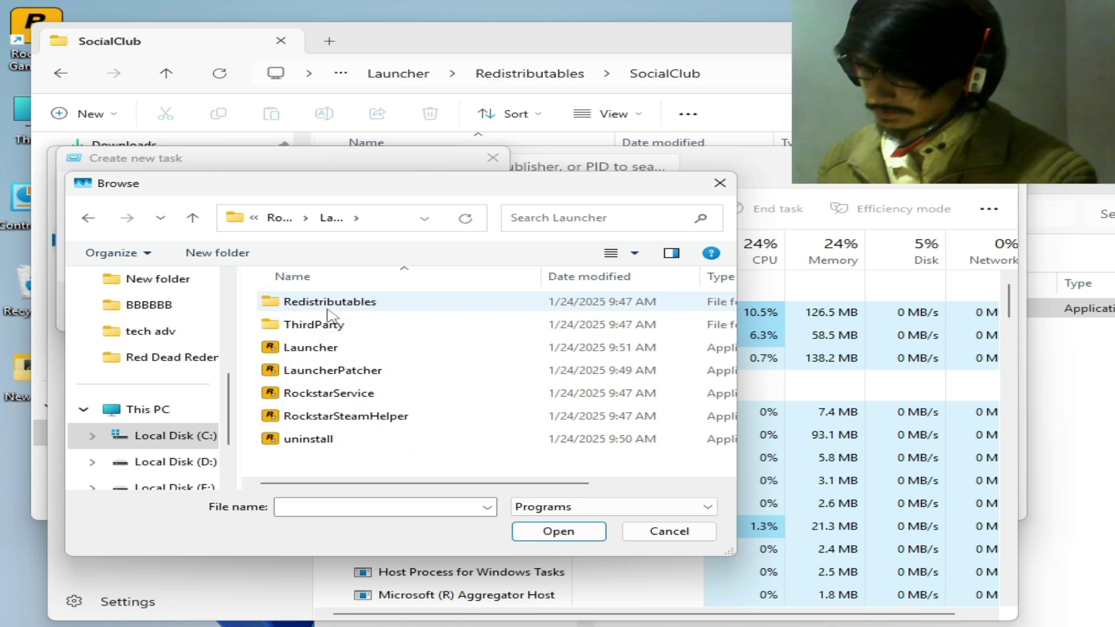
pyautogui.doubleClick(331, 303)
pyautogui.doubleClick(328, 301)
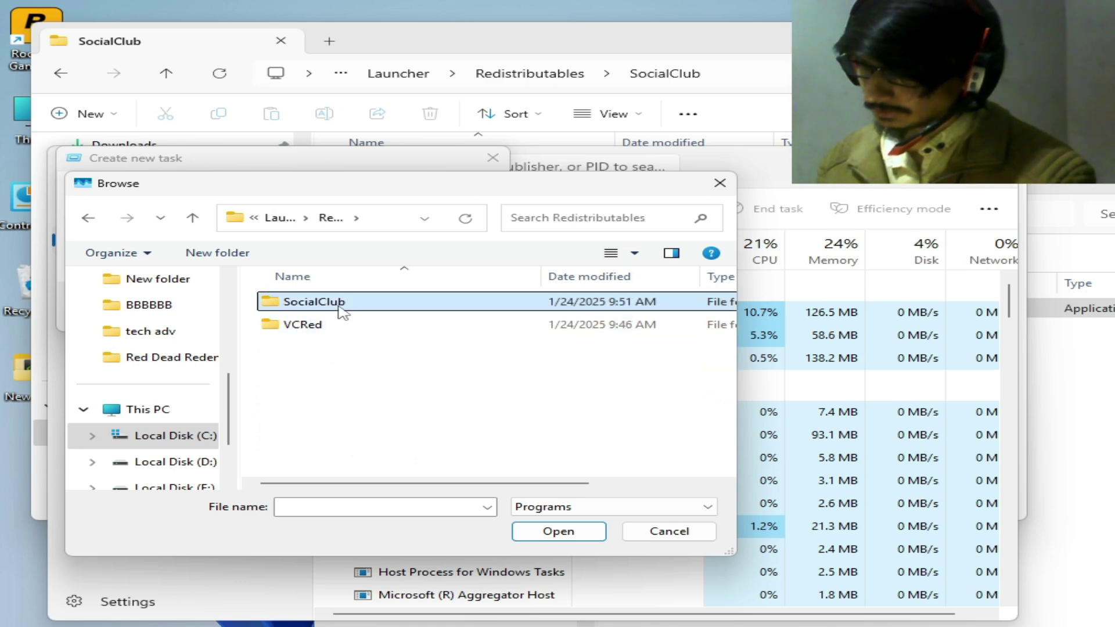
pyautogui.click(376, 307)
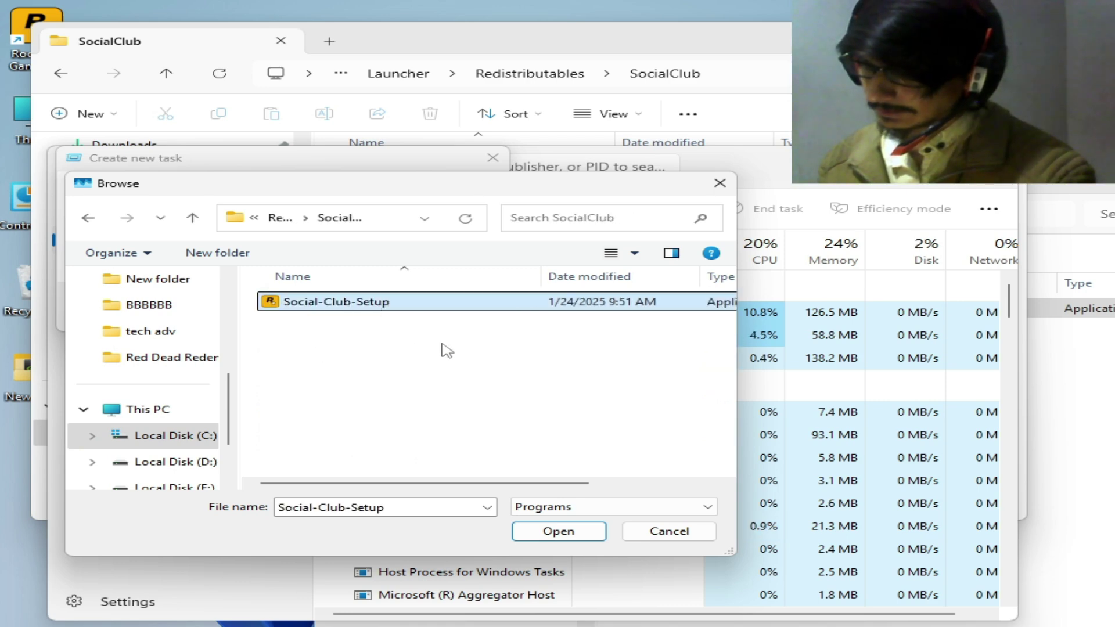
pyautogui.click(558, 531)
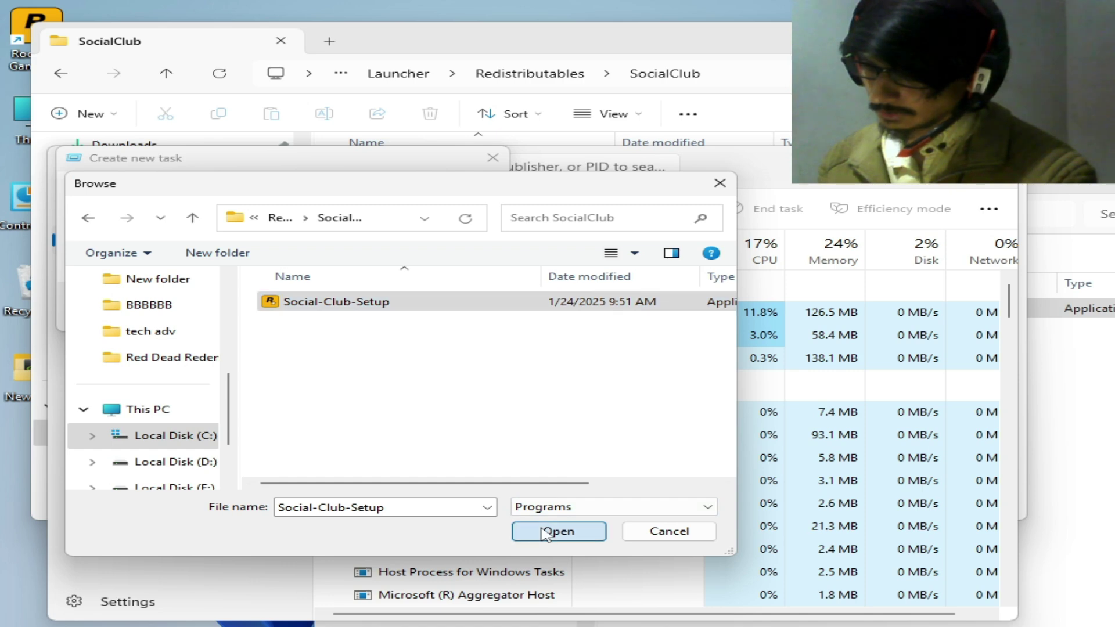
# - Run the task and install the Rockstar Games SDK in English, accepting the license
pyautogui.click(240, 308)
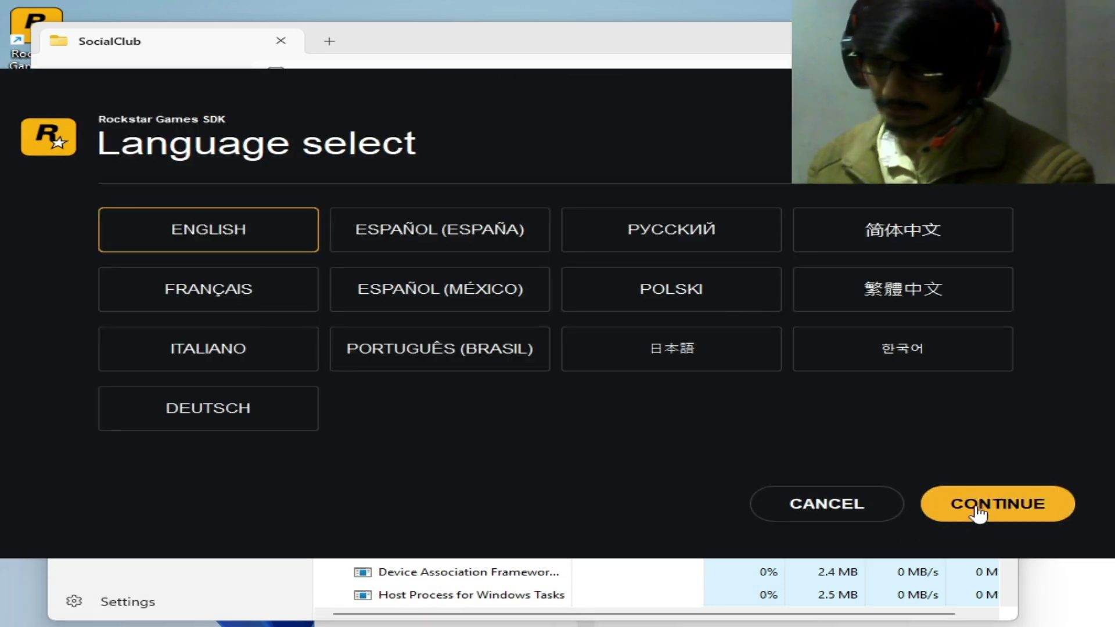
pyautogui.click(977, 513)
pyautogui.click(978, 513)
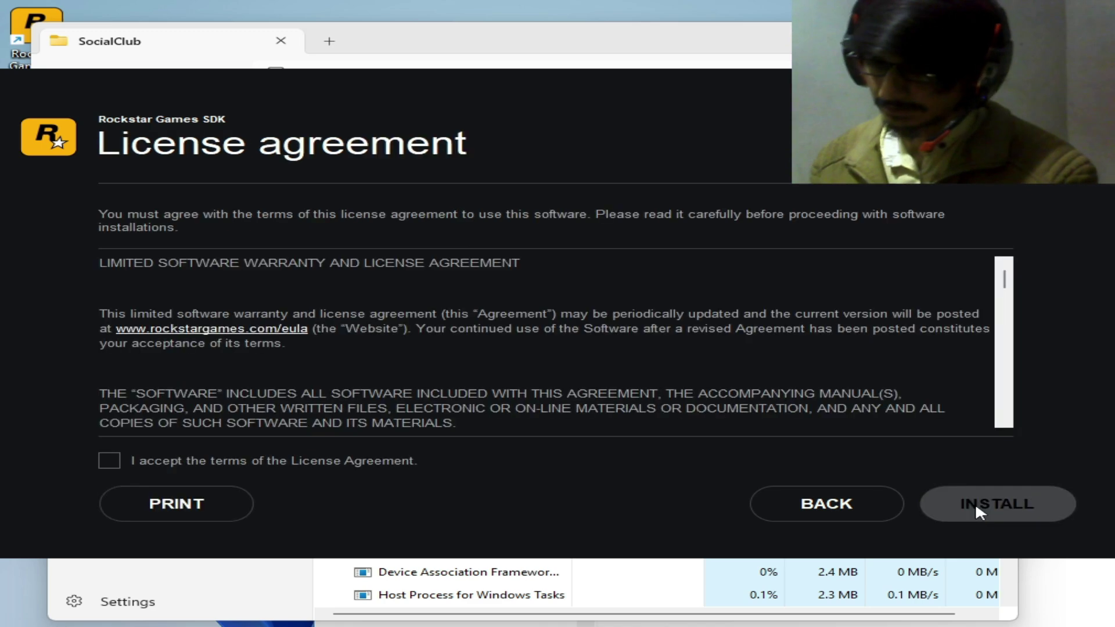
pyautogui.click(120, 467)
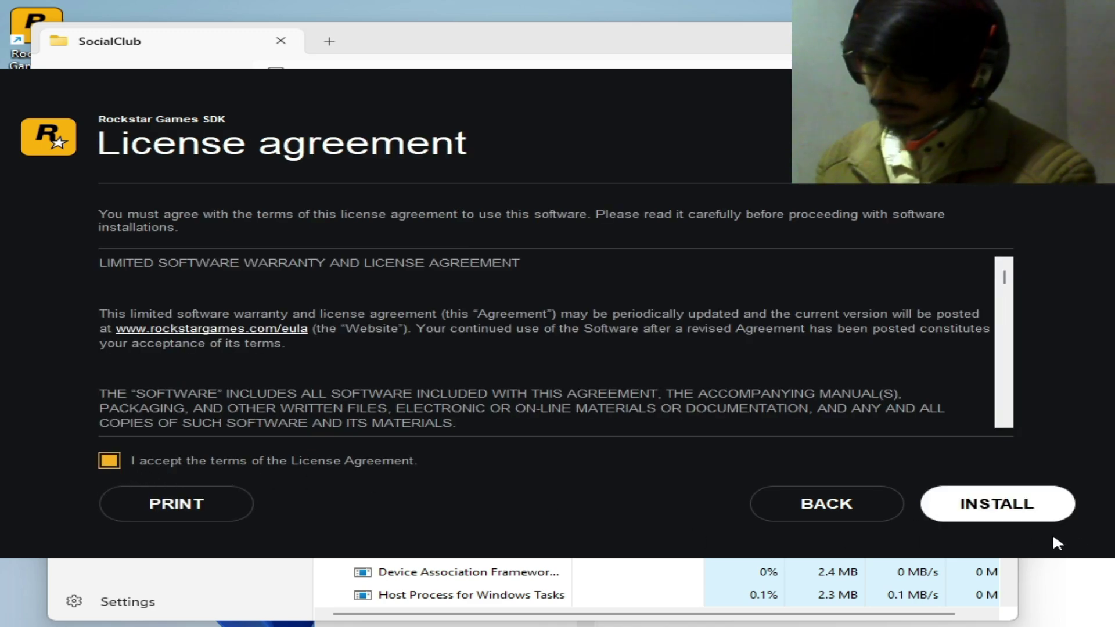
pyautogui.click(1005, 519)
pyautogui.click(1026, 503)
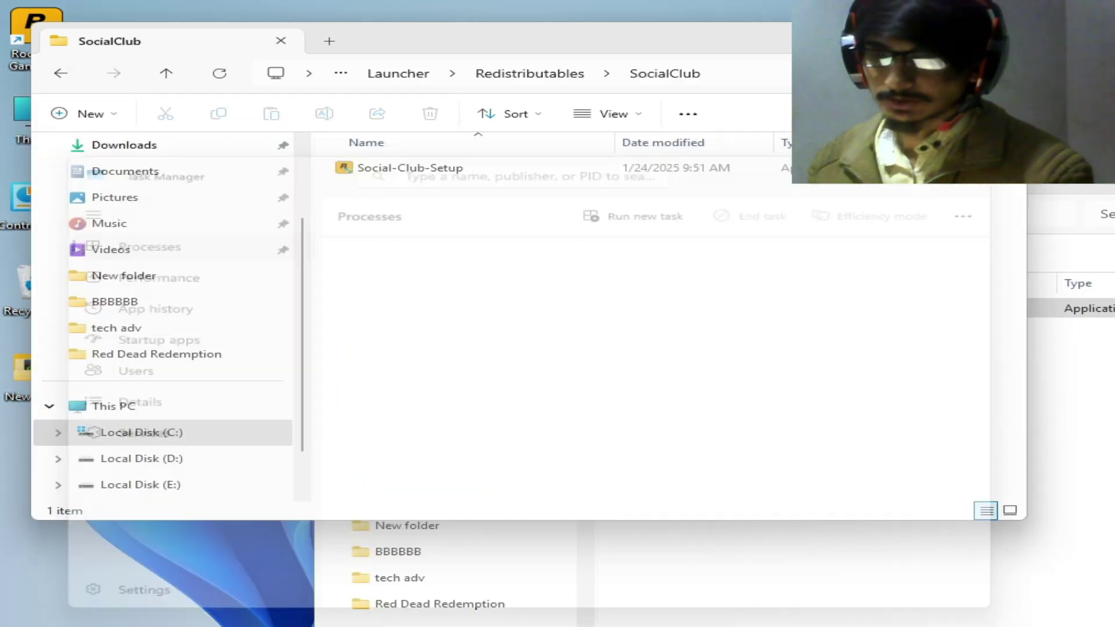
# - Close the SocialClub and Launcher folder windows
pyautogui.click(1000, 40)
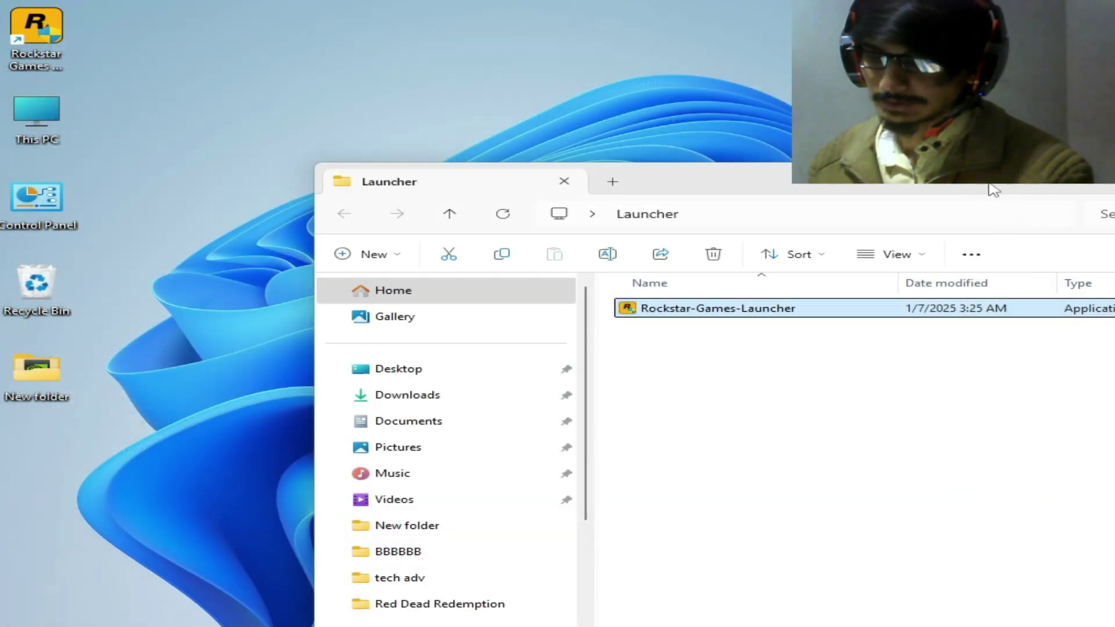
pyautogui.moveTo(990, 186); pyautogui.dragTo(638, 224)
pyautogui.click(933, 212)
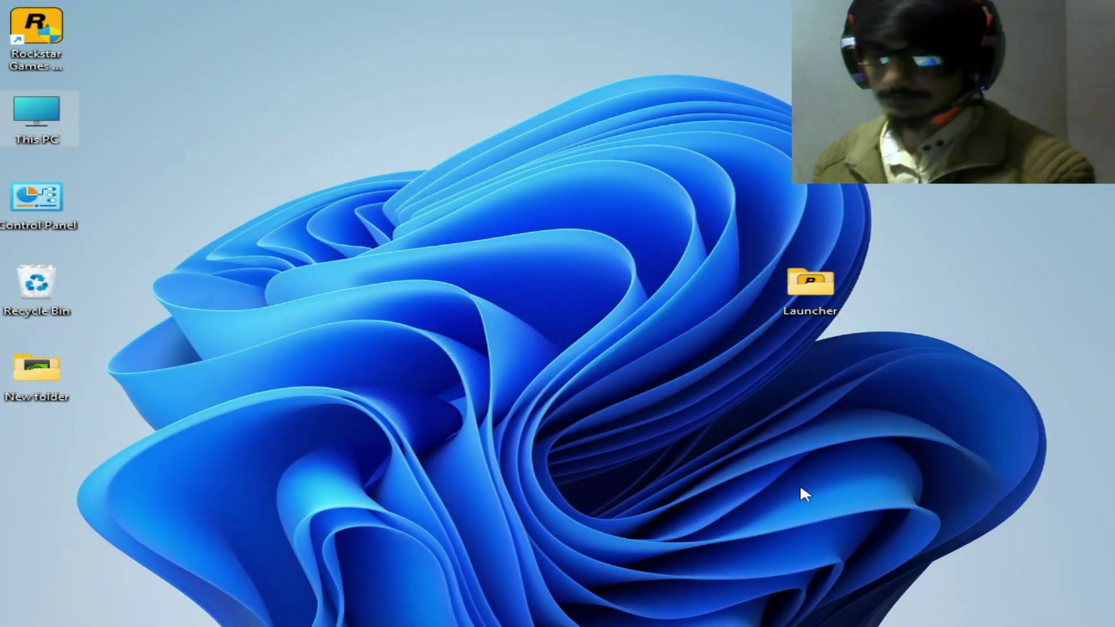